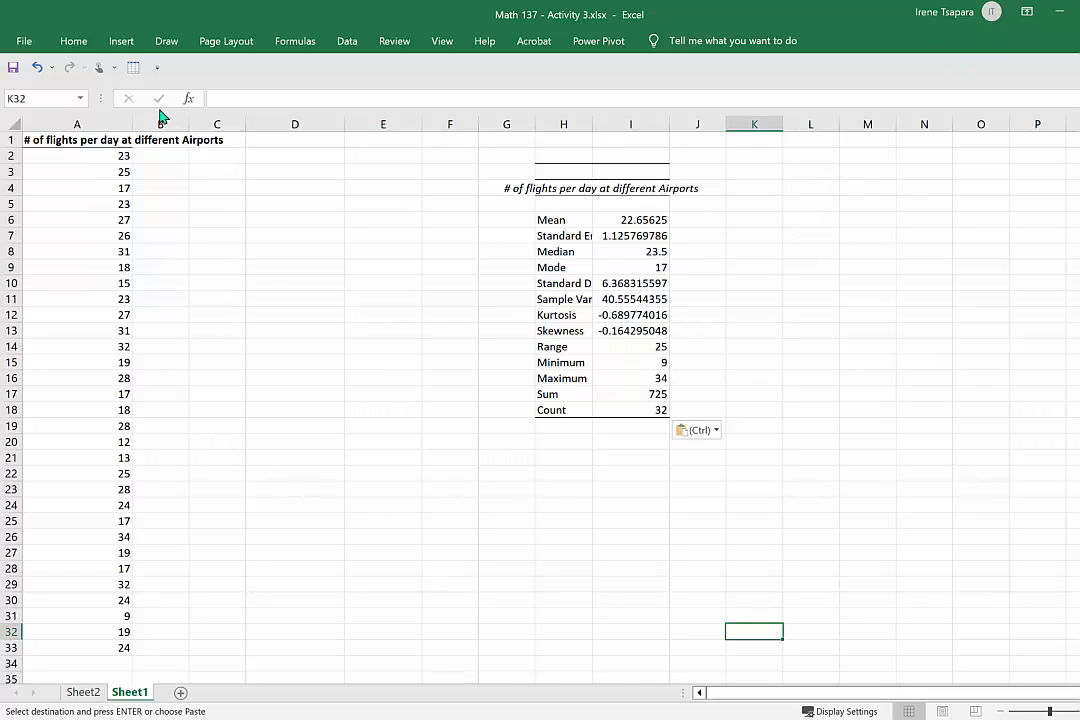
# Widen column A to fit its heading and select the flight counts in A2:A33.
pyautogui.moveTo(131, 124); pyautogui.dragTo(245, 124)
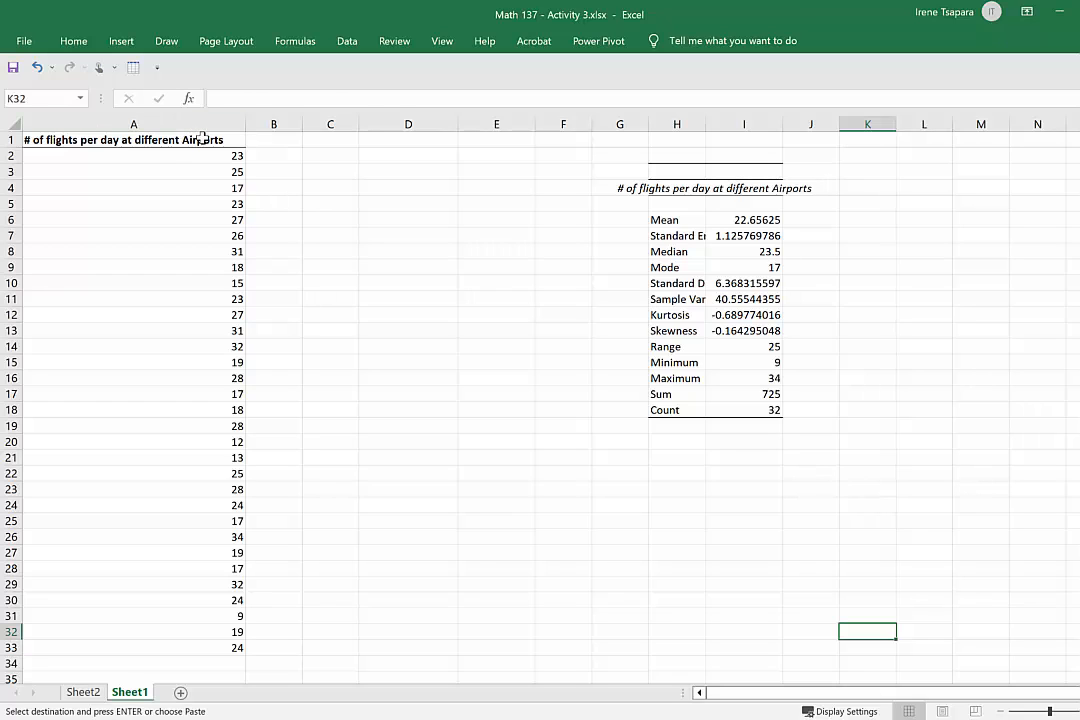
pyautogui.moveTo(203, 140); pyautogui.dragTo(203, 650)
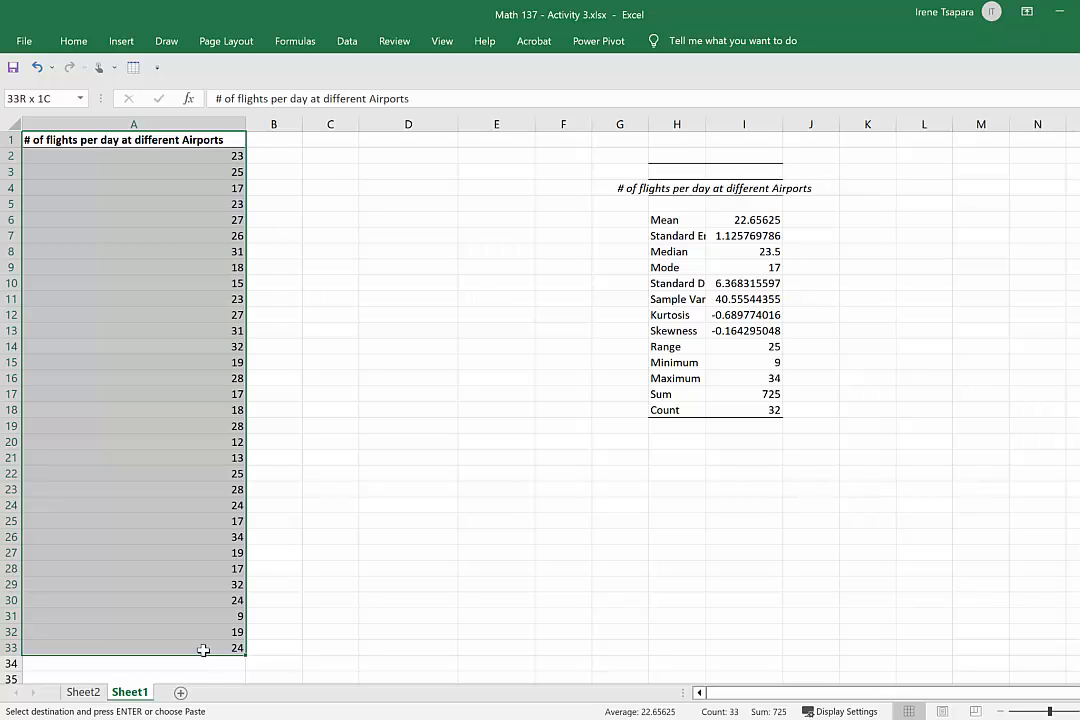
pyautogui.moveTo(203, 650); pyautogui.dragTo(203, 650)
pyautogui.click(206, 153)
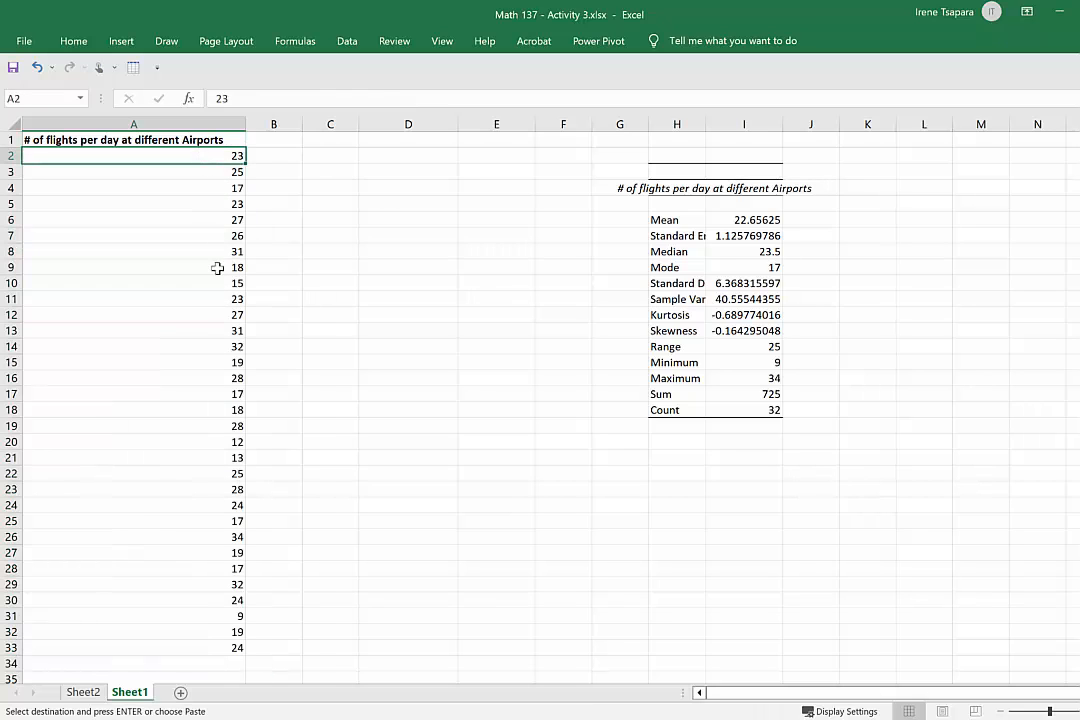
pyautogui.click(233, 172)
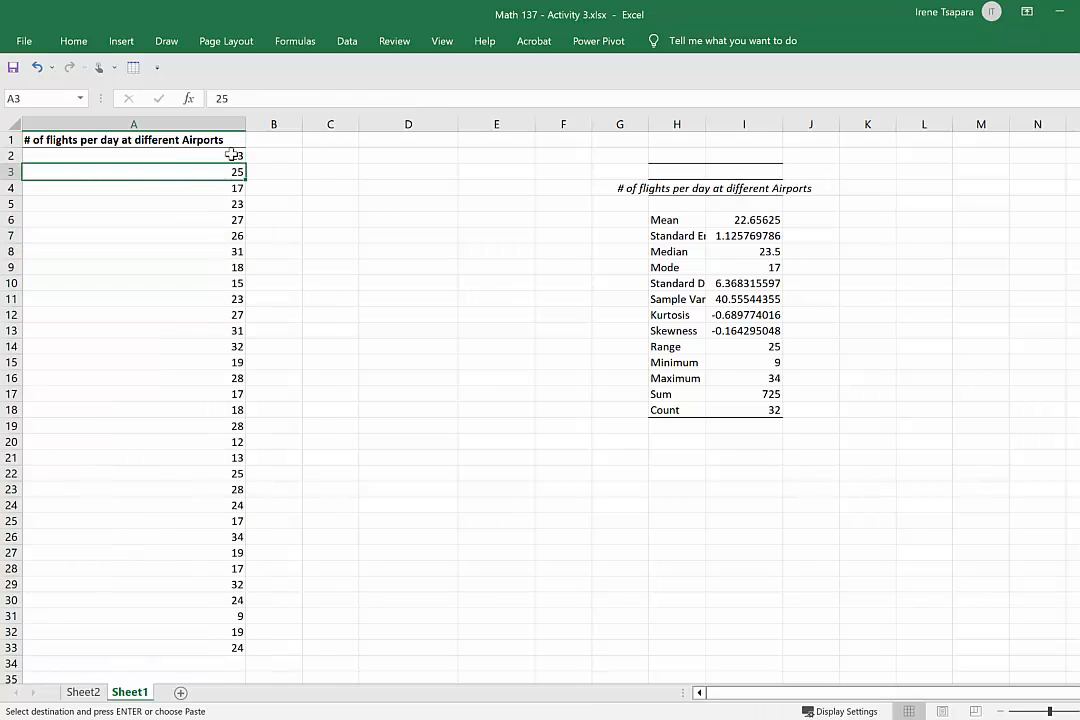
pyautogui.click(236, 154)
pyautogui.moveTo(235, 155); pyautogui.dragTo(210, 645)
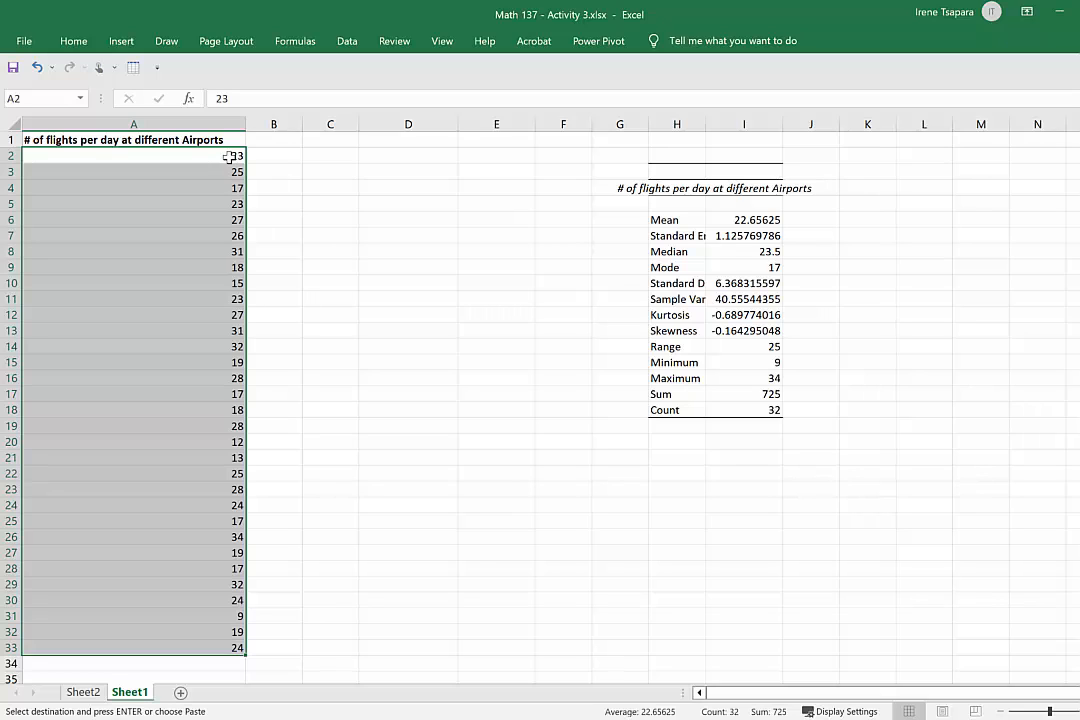
# Fit column H to its labels and highlight the Minimum and Maximum rows of the statistics table in yellow.
pyautogui.doubleClick(706, 121)
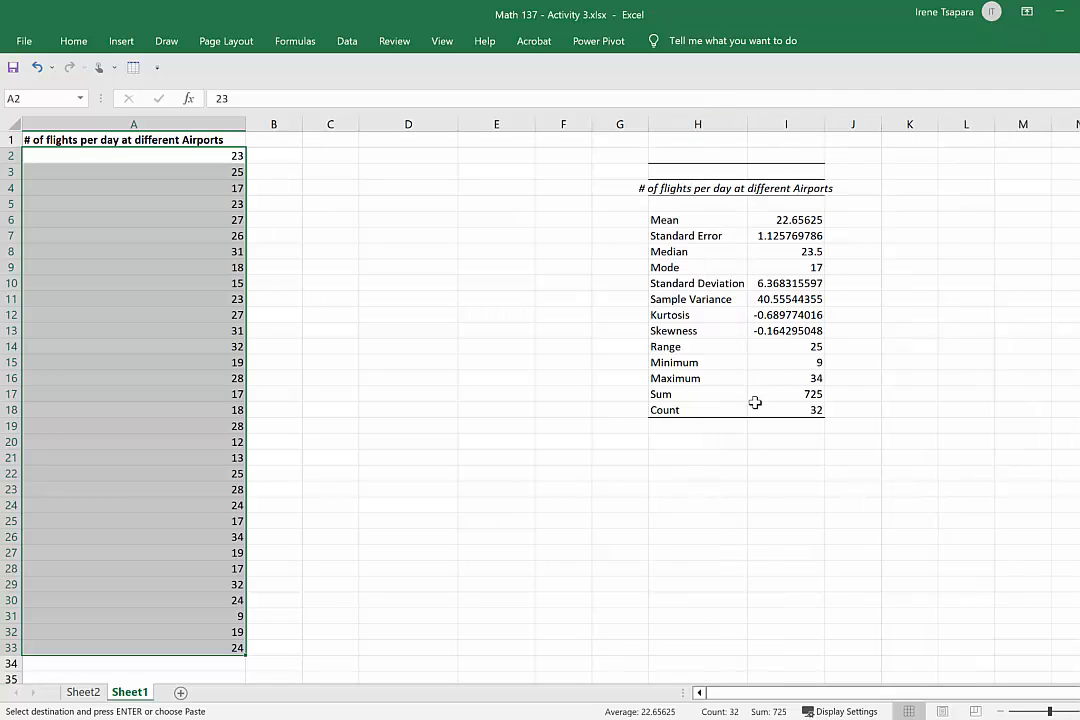
pyautogui.click(679, 220)
pyautogui.moveTo(698, 362); pyautogui.dragTo(775, 358)
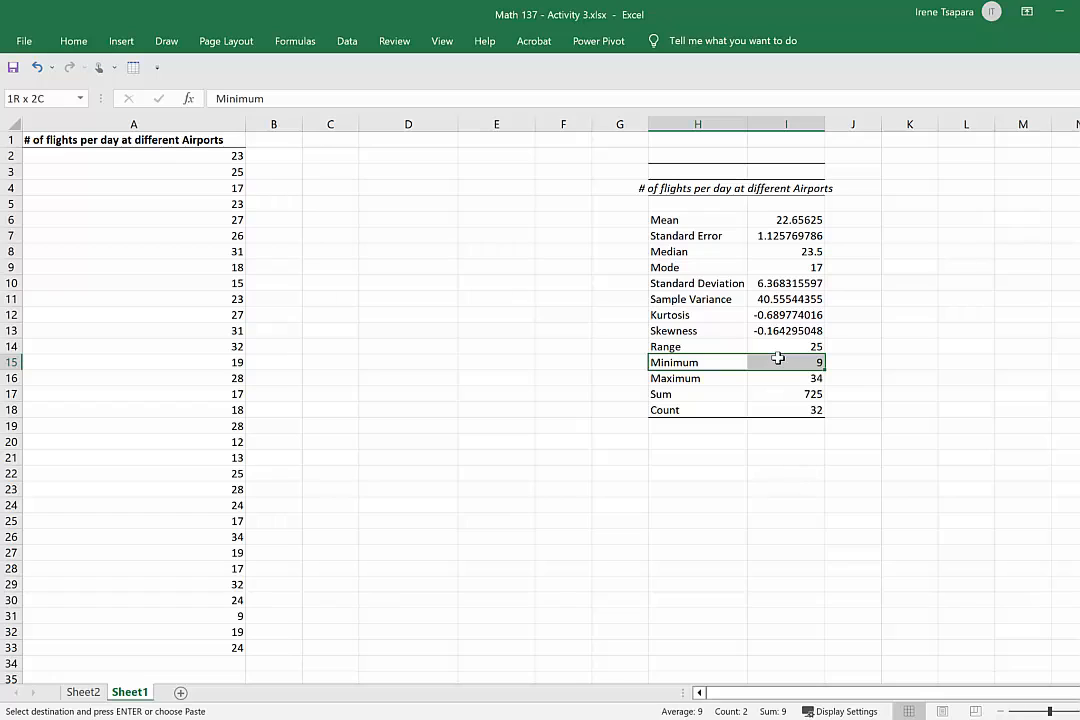
pyautogui.write('Minimum\t9')
pyautogui.click(694, 378)
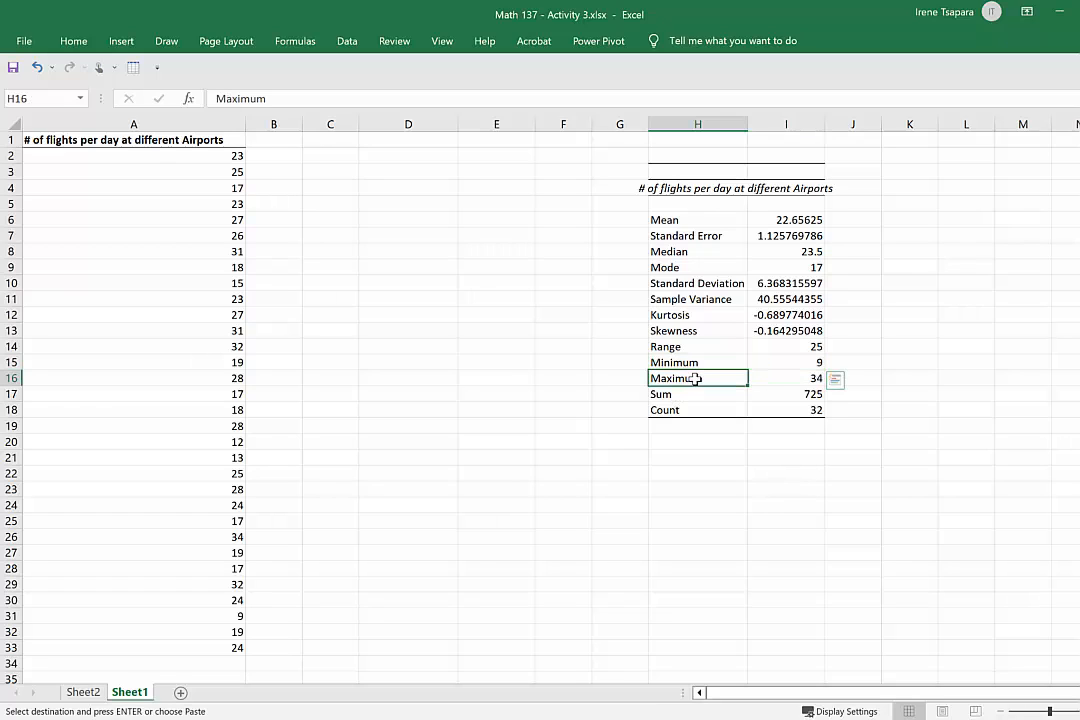
pyautogui.moveTo(760, 376); pyautogui.dragTo(767, 376)
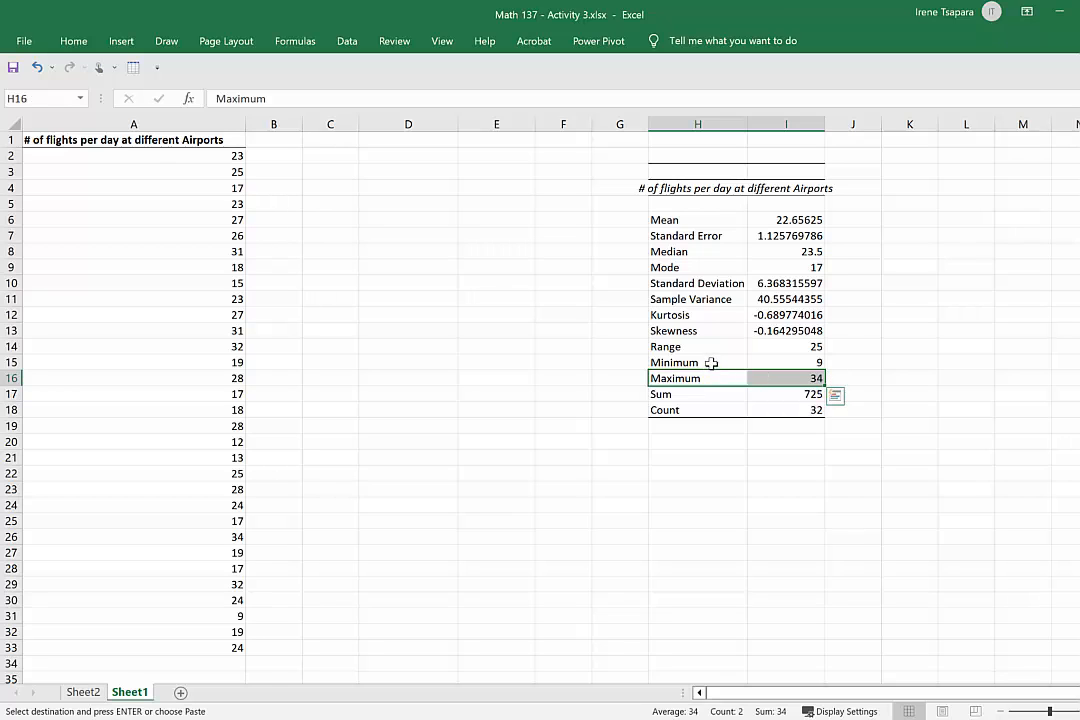
pyautogui.moveTo(710, 362); pyautogui.dragTo(815, 380)
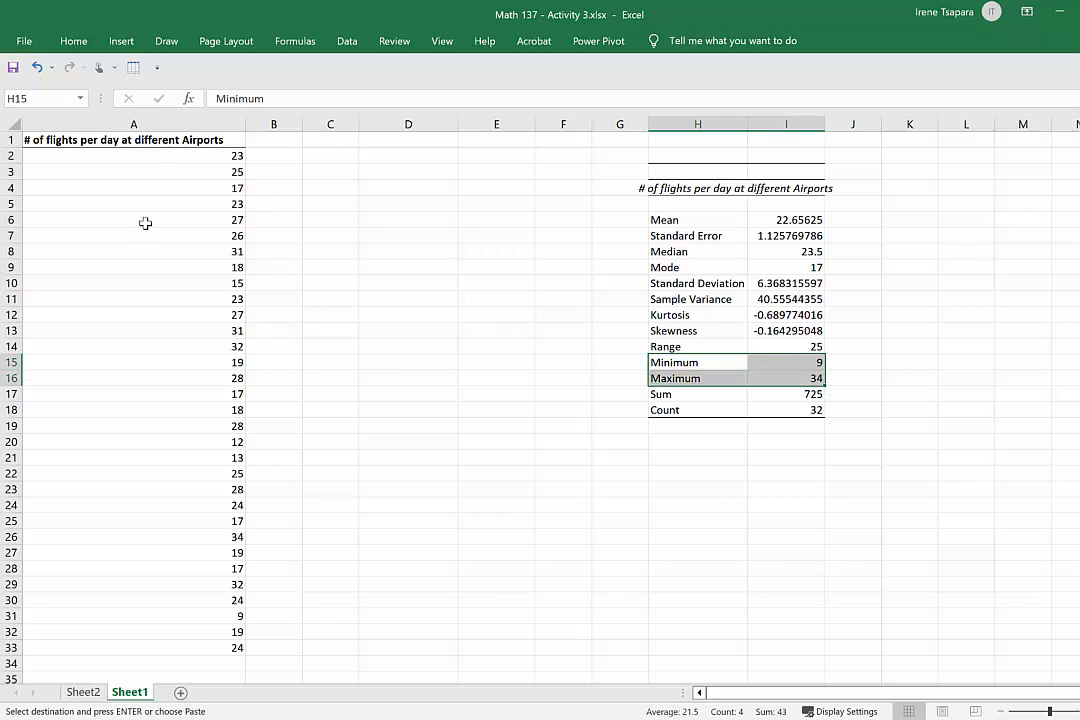
pyautogui.click(74, 43)
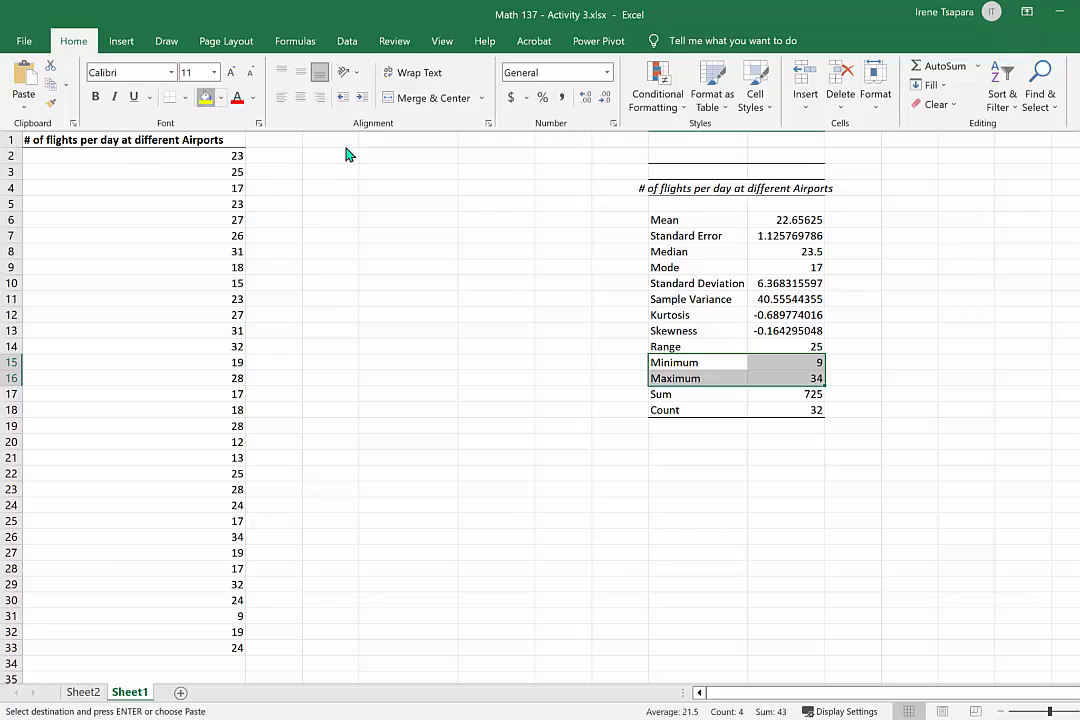
pyautogui.click(921, 389)
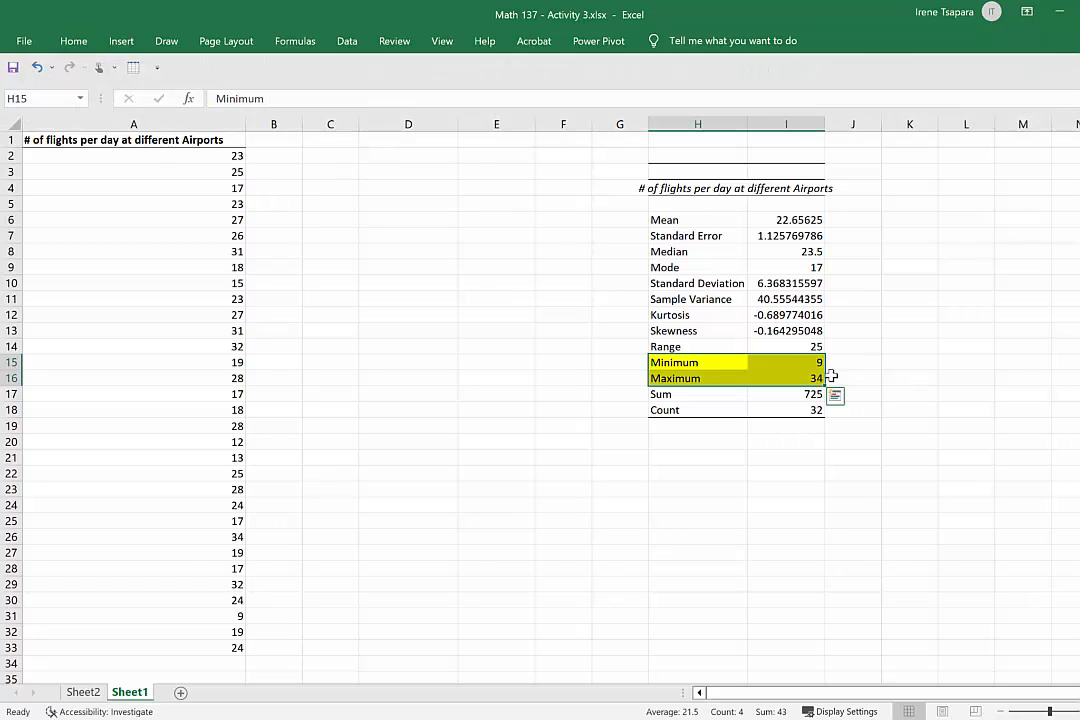
# Enter the heading X in cell D1 and make it bold.
pyautogui.click(392, 154)
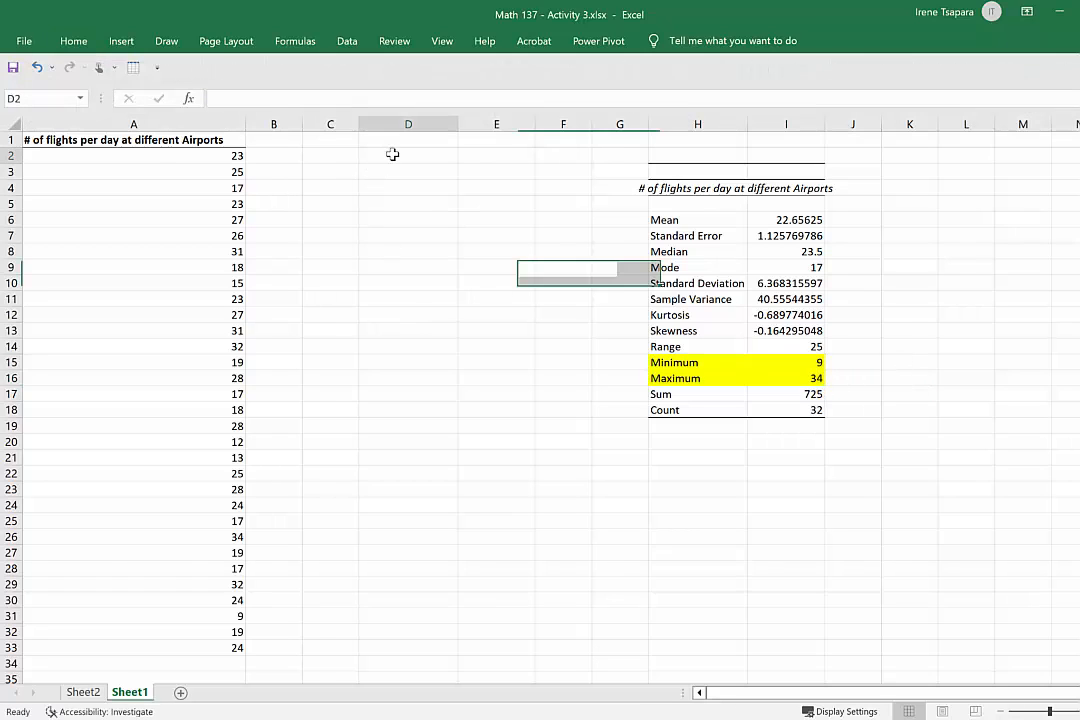
pyautogui.click(401, 139)
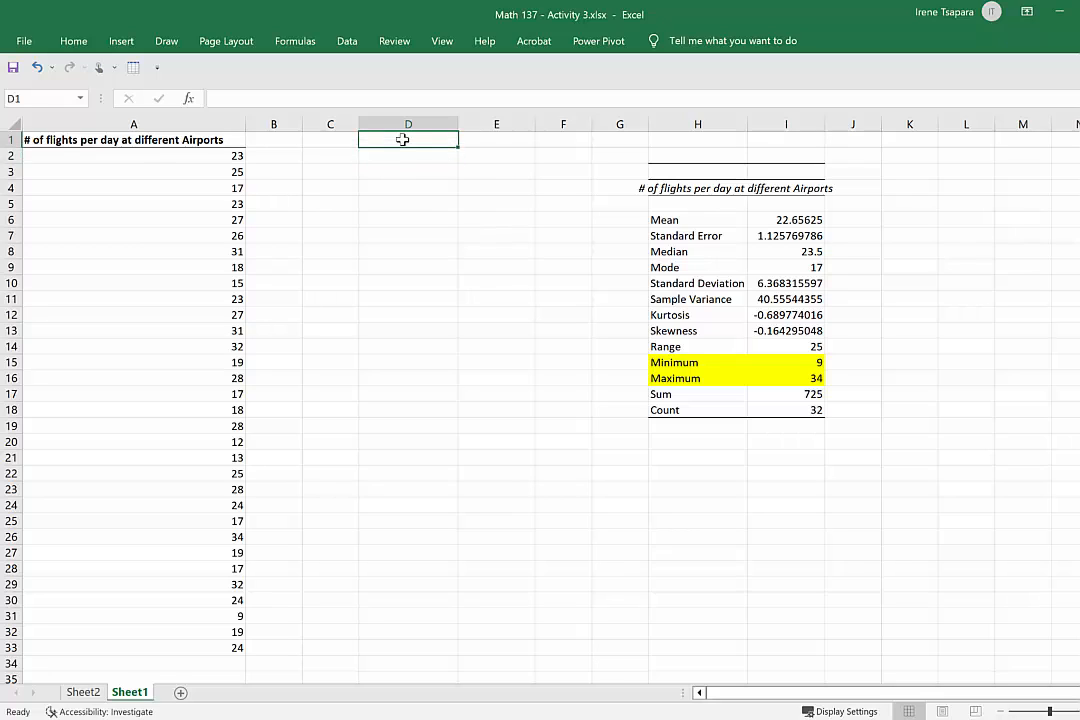
pyautogui.write('X')
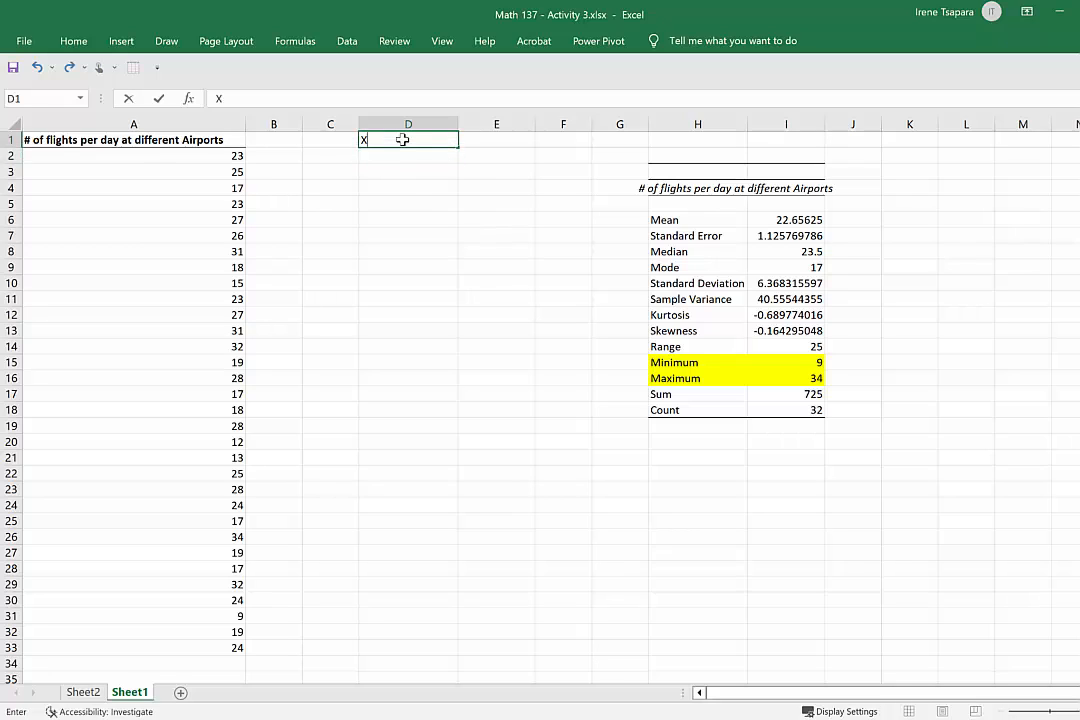
pyautogui.click(398, 192)
pyautogui.click(407, 139)
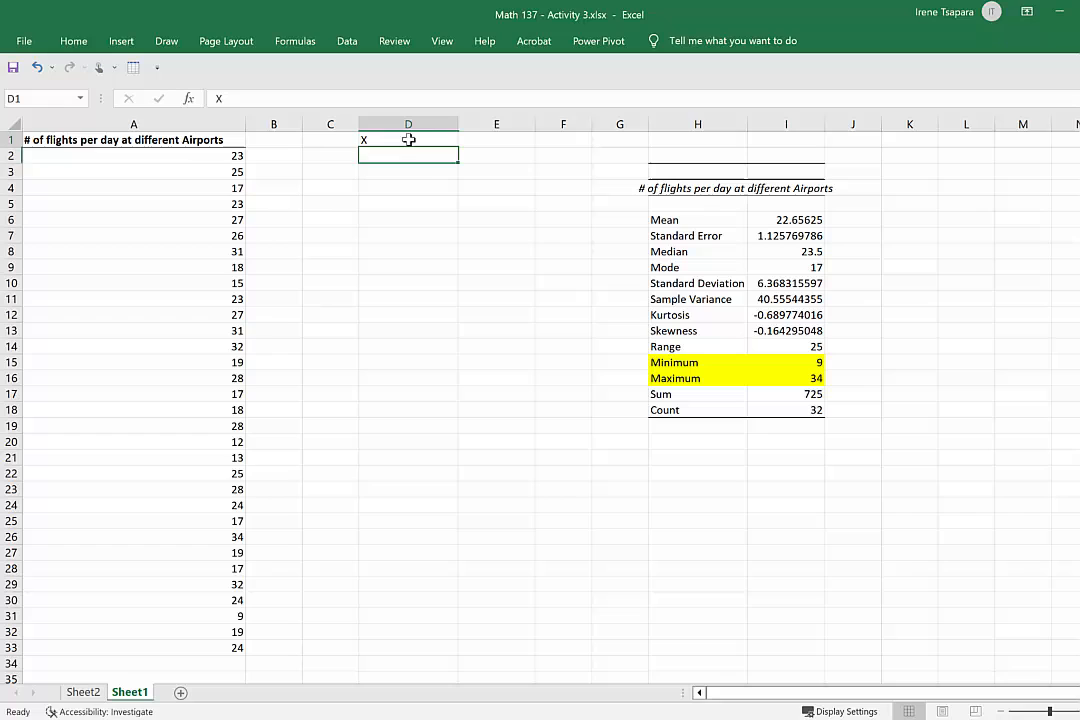
pyautogui.click(70, 42)
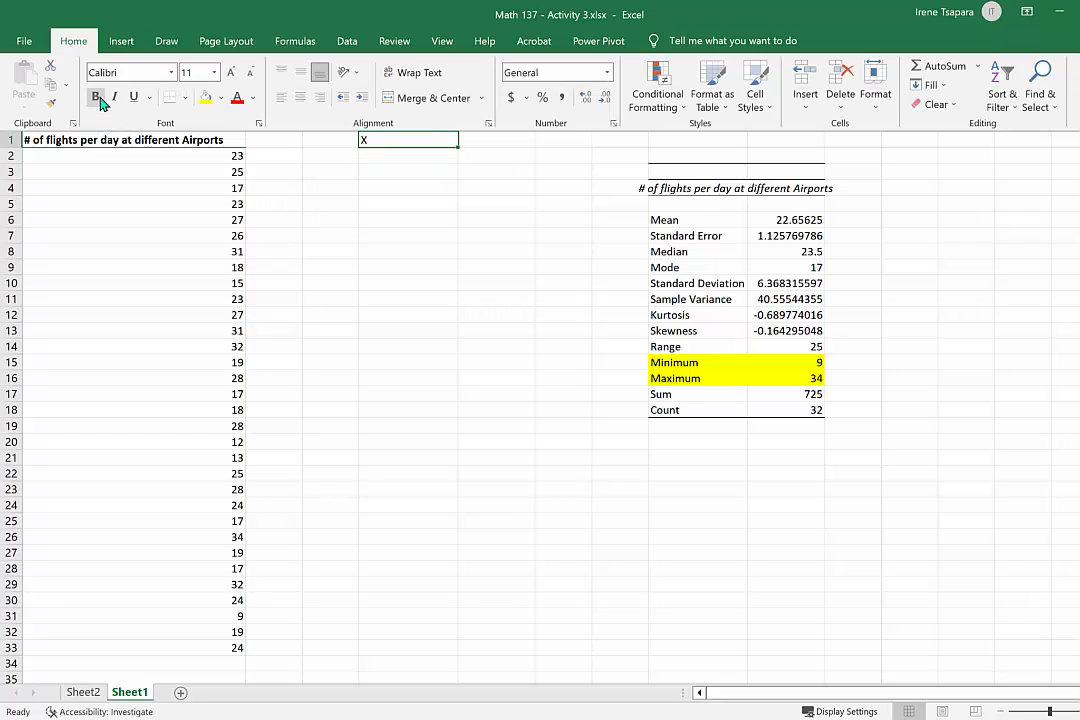
pyautogui.click(99, 101)
pyautogui.click(427, 146)
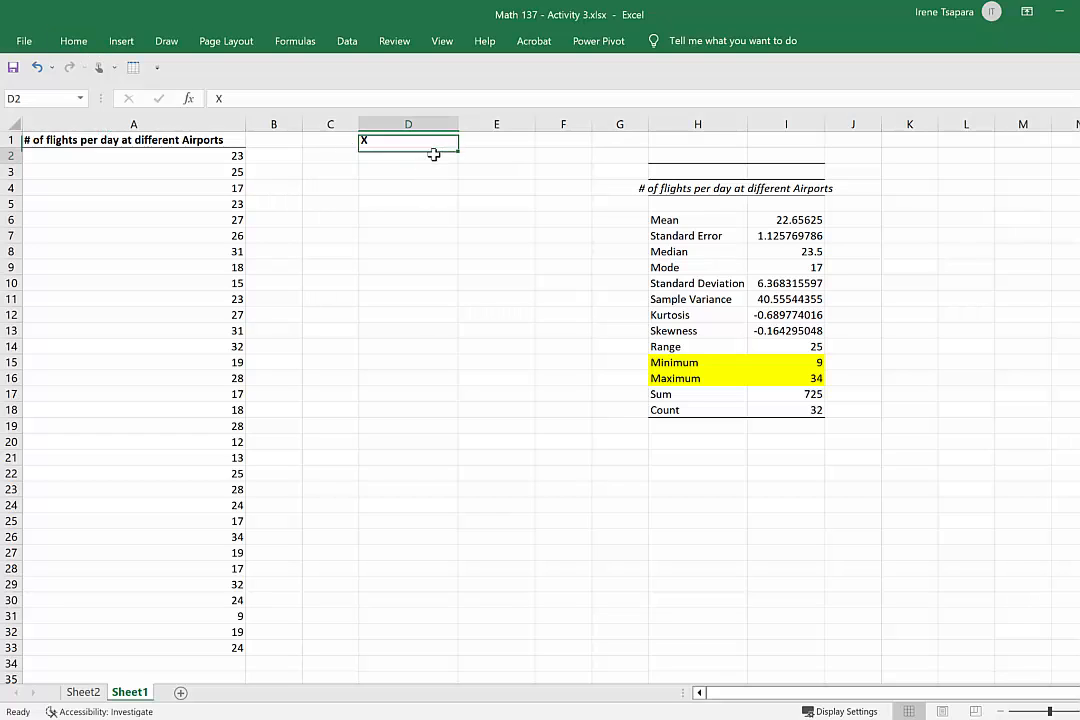
# Enter 9 and 10 in D2 and D3 and extend the series down to 34 in D27.
pyautogui.click(433, 154)
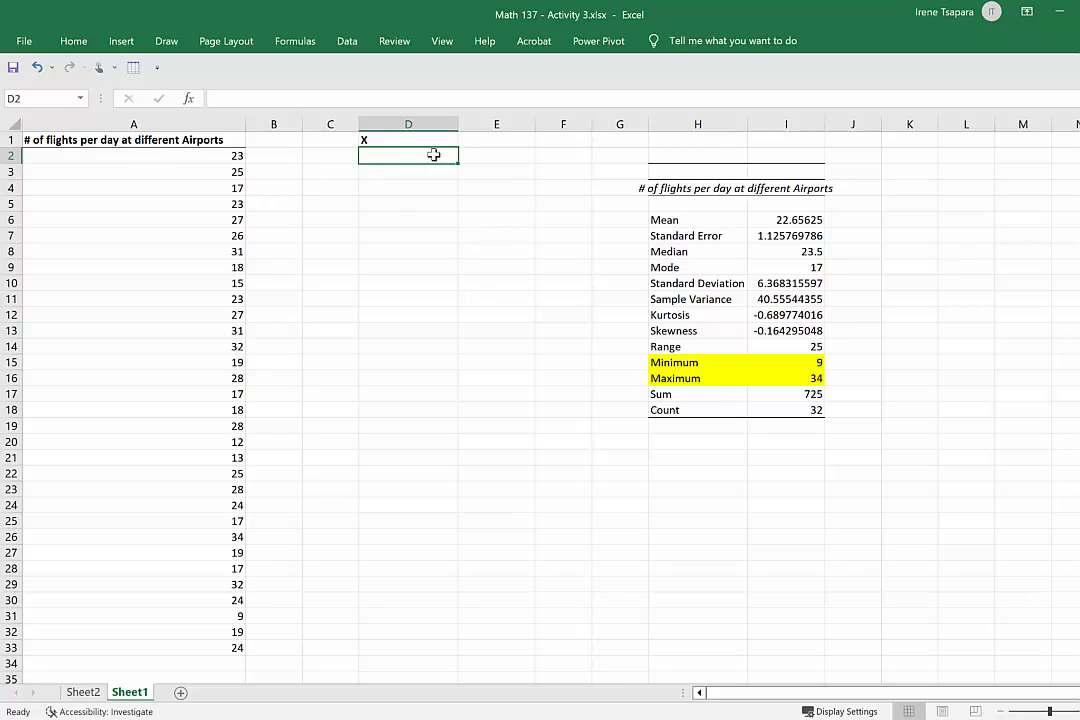
pyautogui.write('9')
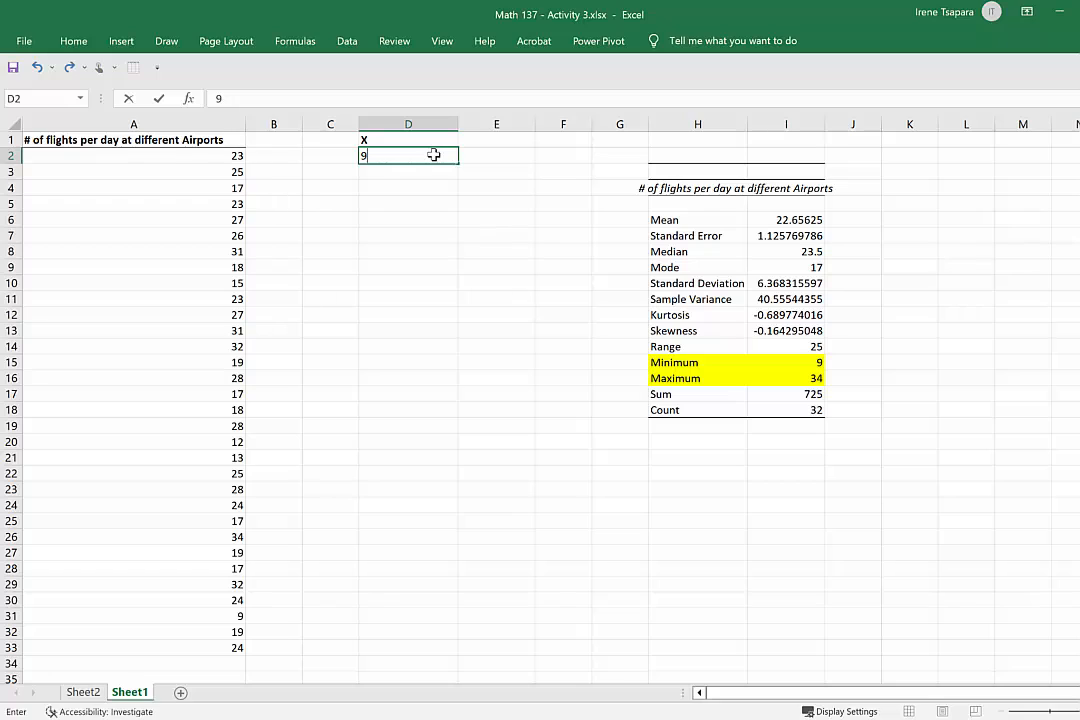
pyautogui.press('Return')
pyautogui.write('10')
pyautogui.press('Return')
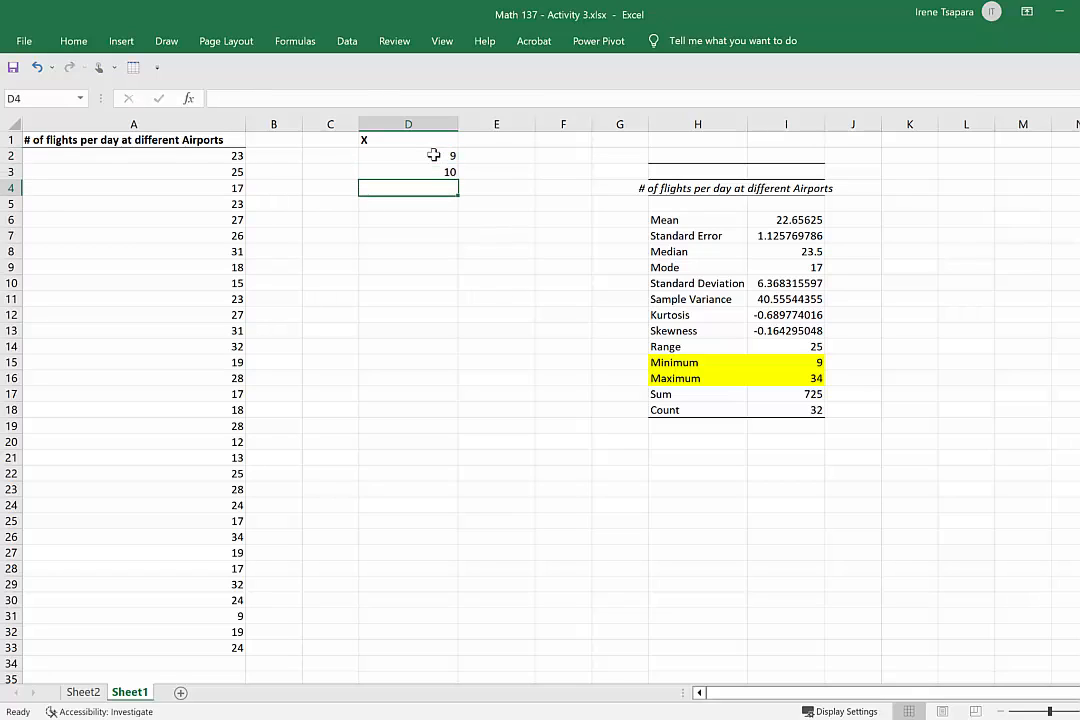
pyautogui.moveTo(433, 154); pyautogui.dragTo(451, 556)
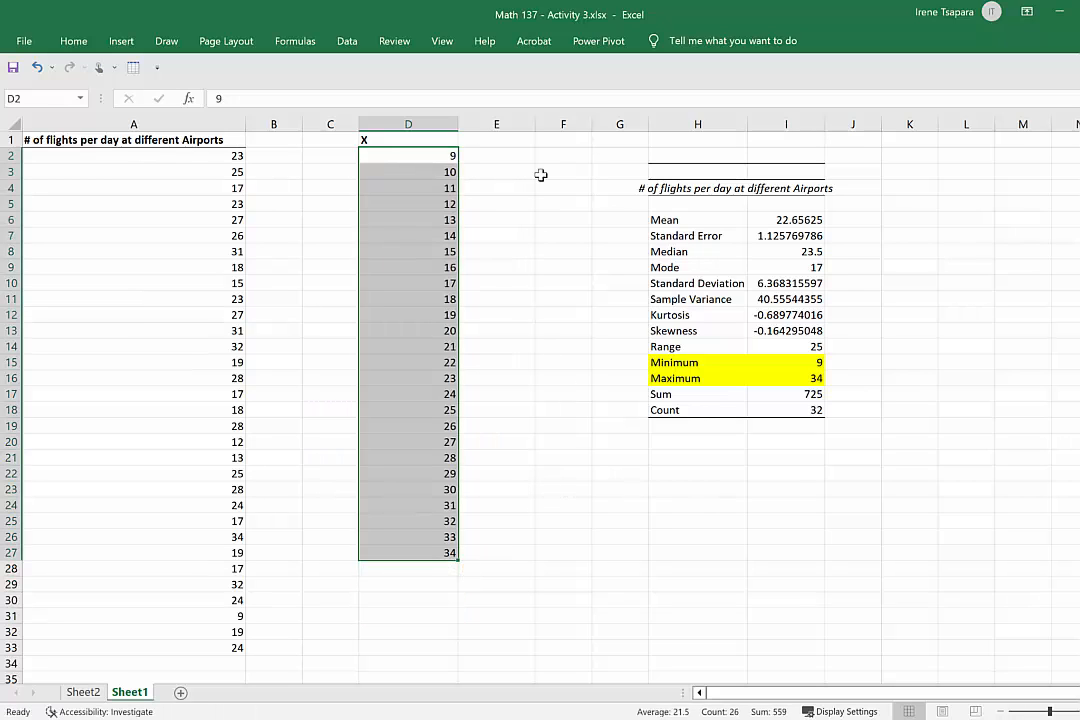
# Fill the series again from D2:D3 down to D27.
pyautogui.click(418, 155)
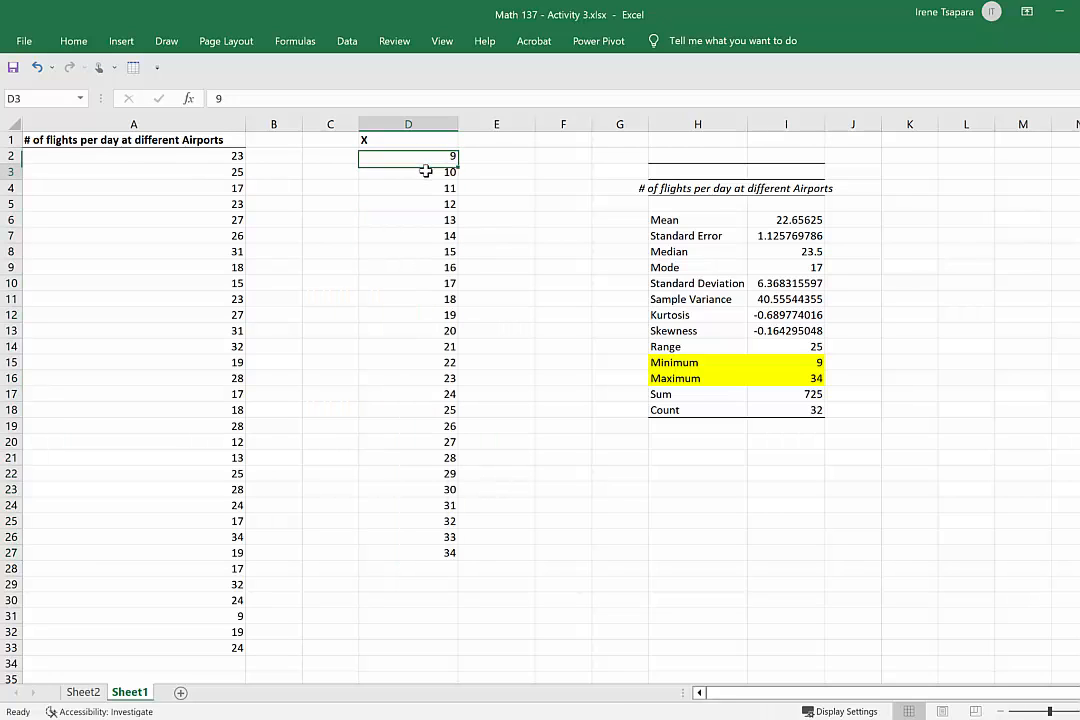
pyautogui.click(425, 168)
pyautogui.moveTo(431, 154); pyautogui.dragTo(460, 558)
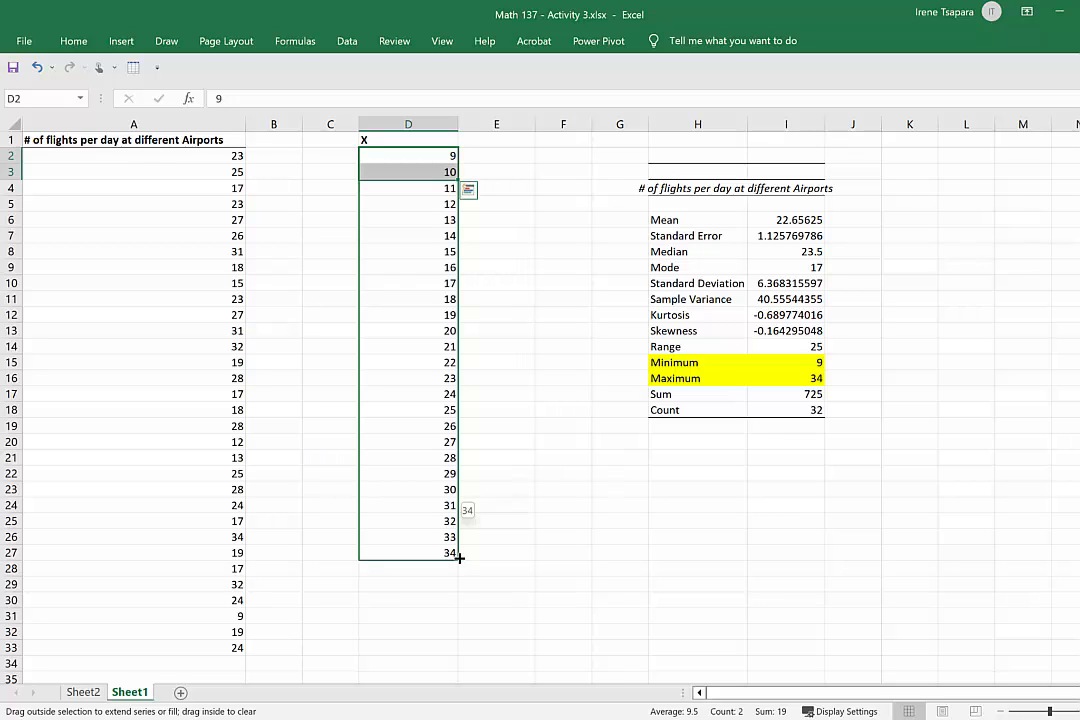
pyautogui.moveTo(460, 558); pyautogui.dragTo(460, 558)
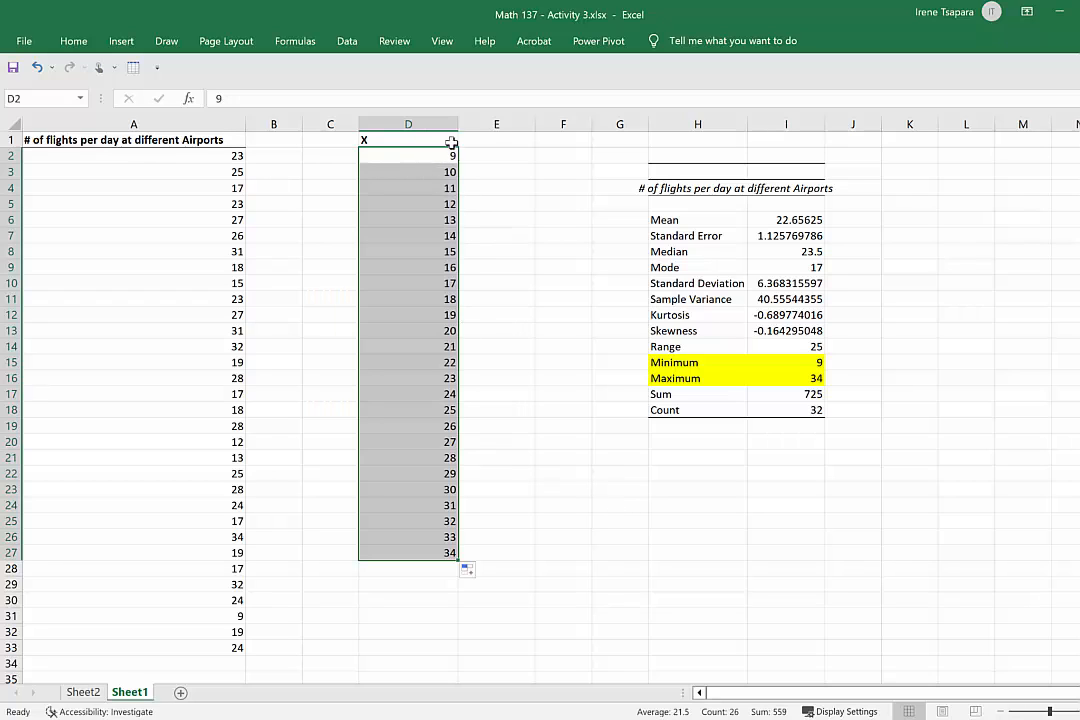
# Change the D1 heading to "X = # of flights [ 9,34]" and fit column D to it.
pyautogui.doubleClick(392, 139)
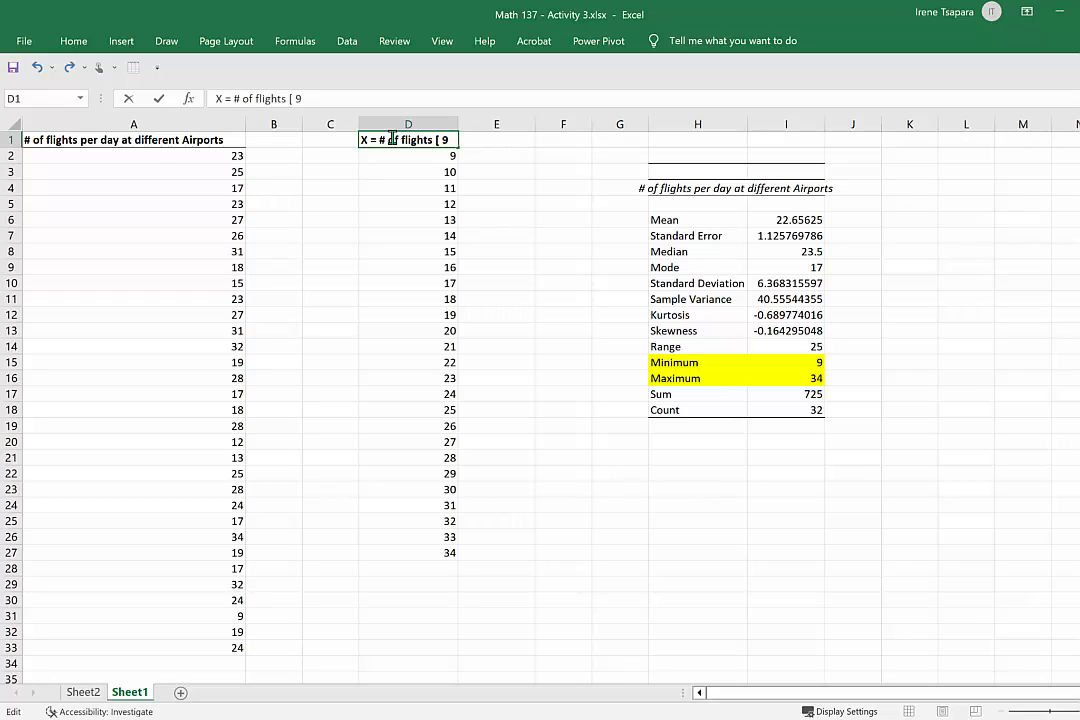
pyautogui.write('34]')
pyautogui.press('Return')
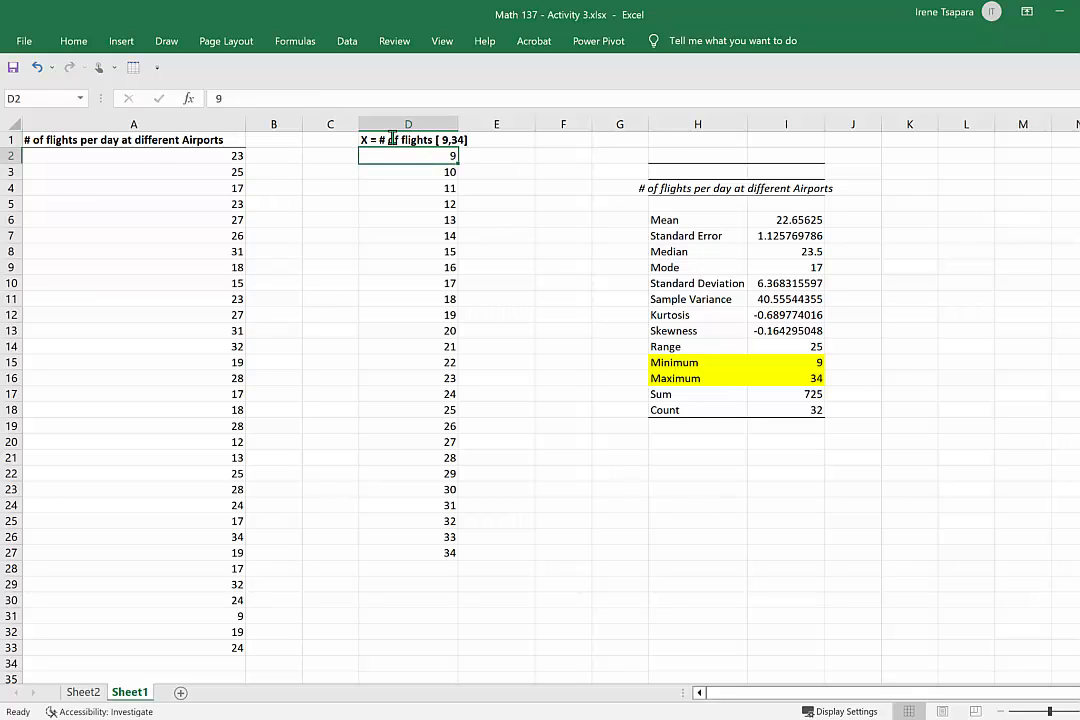
pyautogui.doubleClick(458, 120)
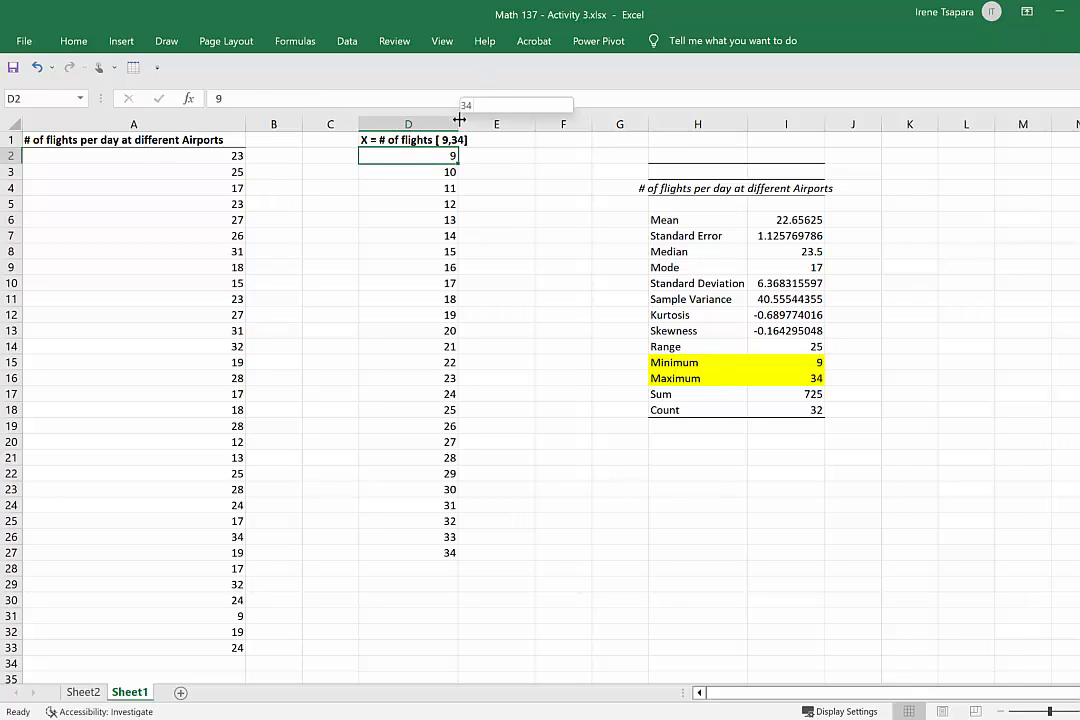
# Enter the heading "Probability distribution" in E1 and widen column E to fit it.
pyautogui.click(503, 155)
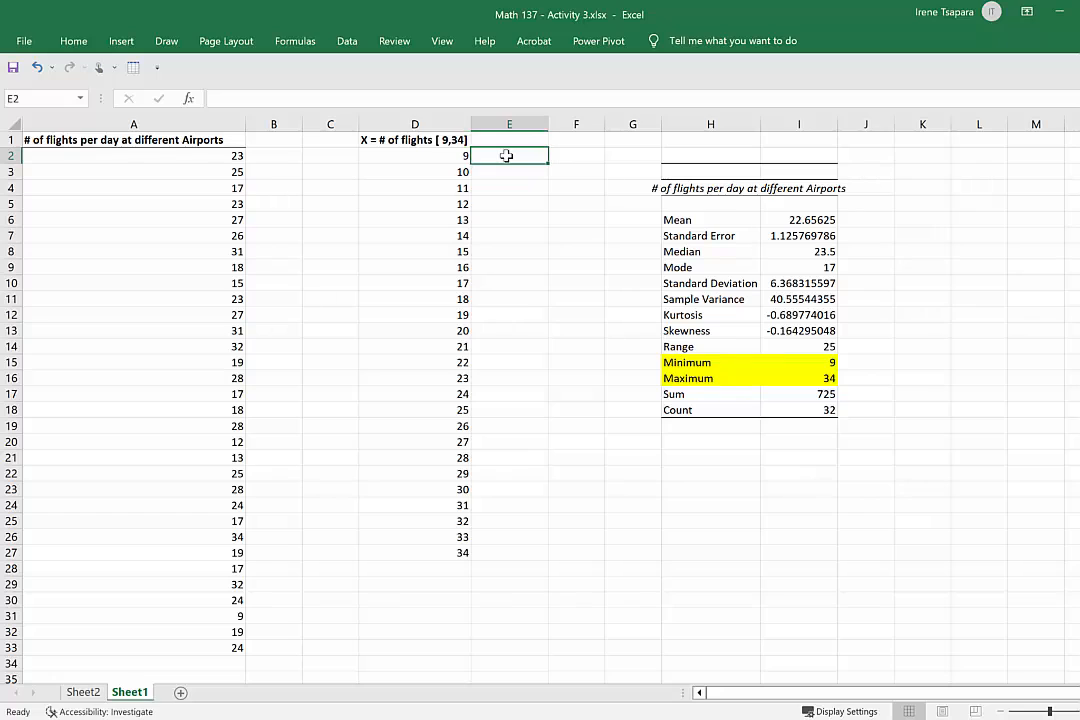
pyautogui.click(514, 139)
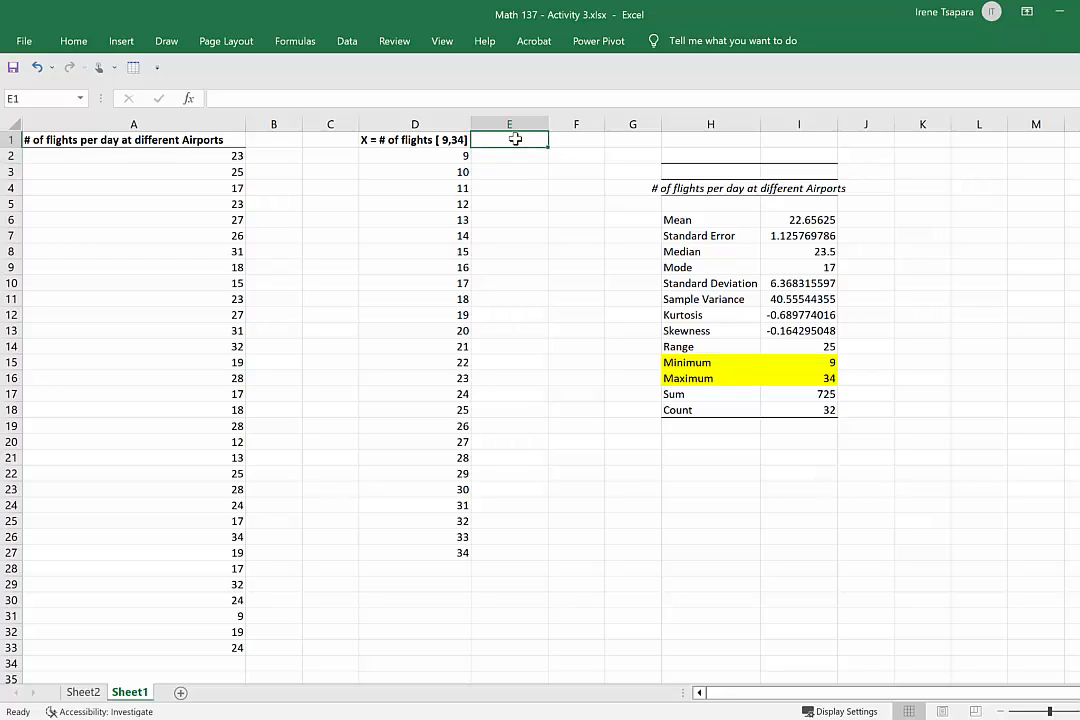
pyautogui.write('Probability')
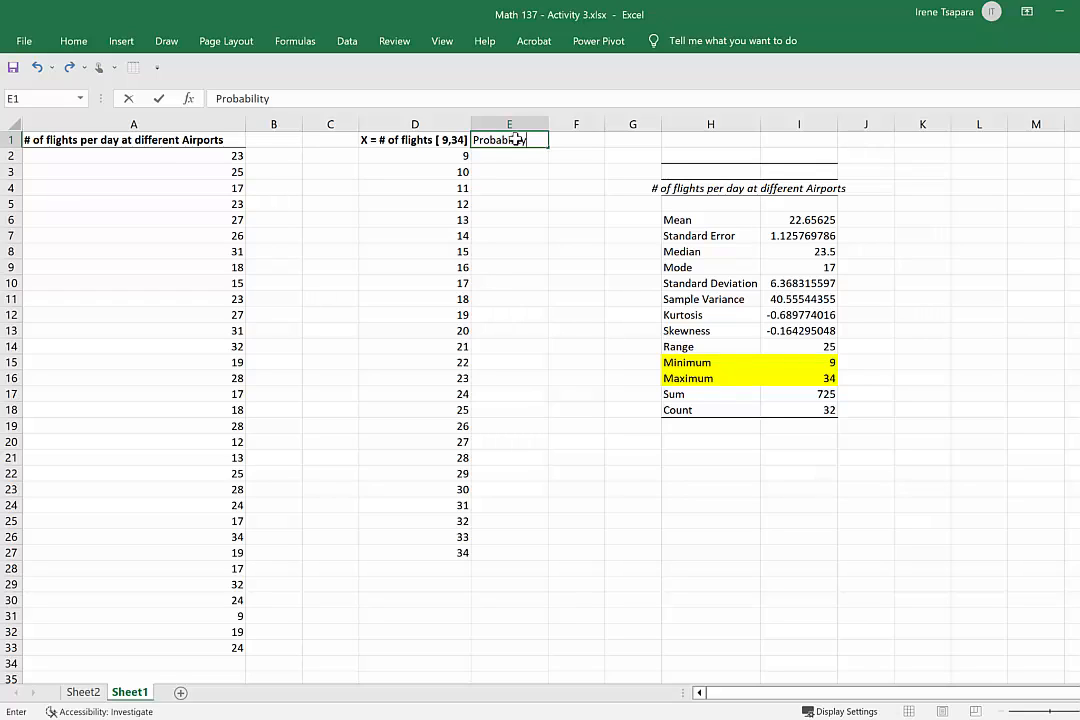
pyautogui.write(' distribution')
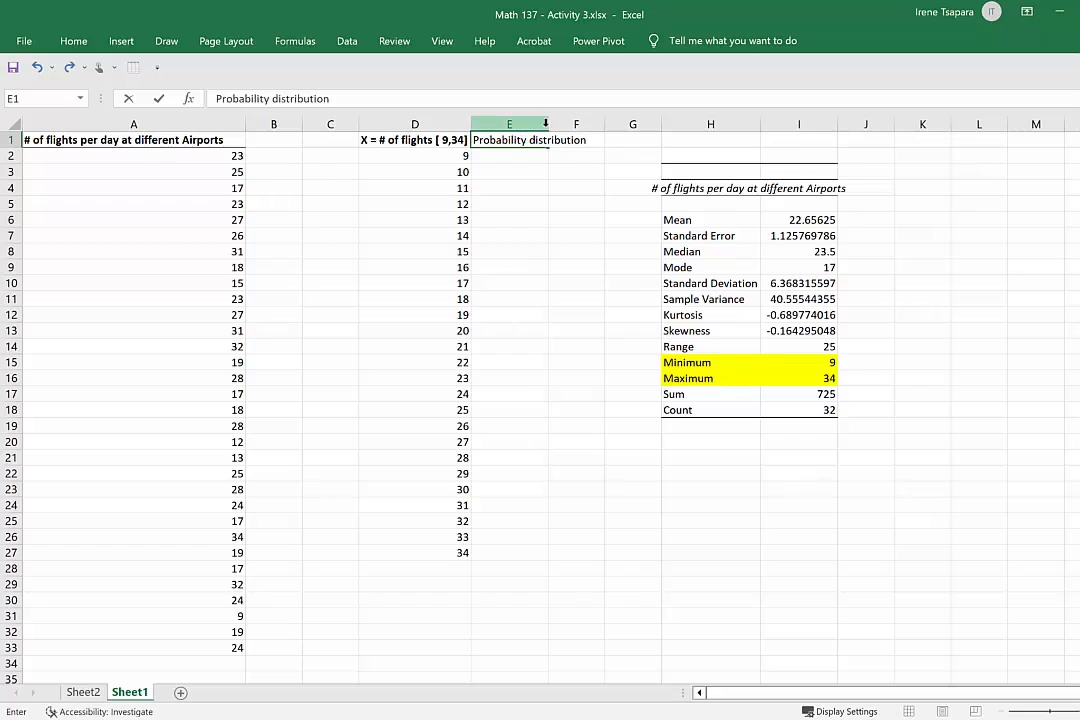
pyautogui.click(550, 121)
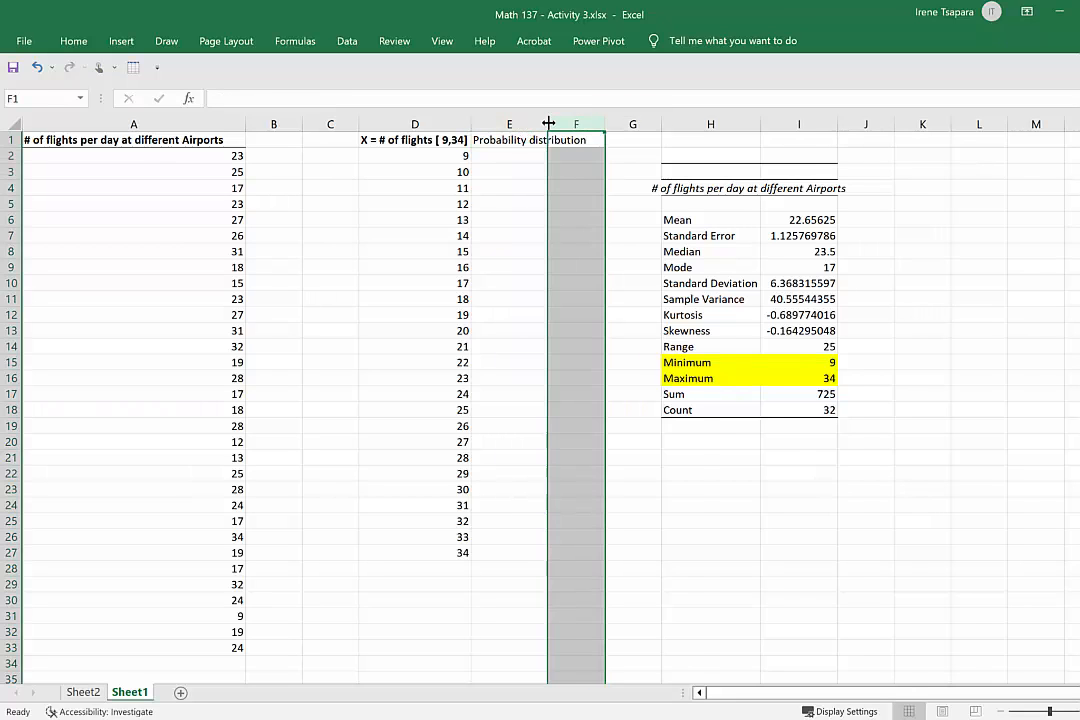
pyautogui.moveTo(548, 123); pyautogui.dragTo(590, 123)
pyautogui.click(555, 155)
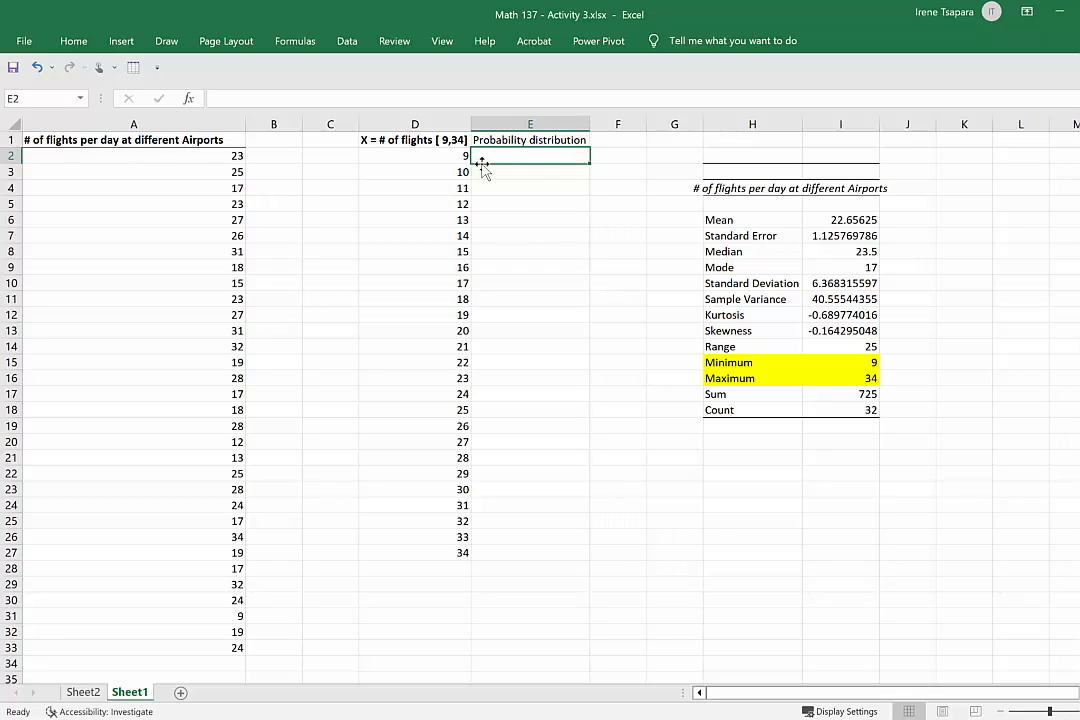
pyautogui.press('Left')
pyautogui.click(554, 155)
pyautogui.moveTo(222, 157); pyautogui.dragTo(231, 650)
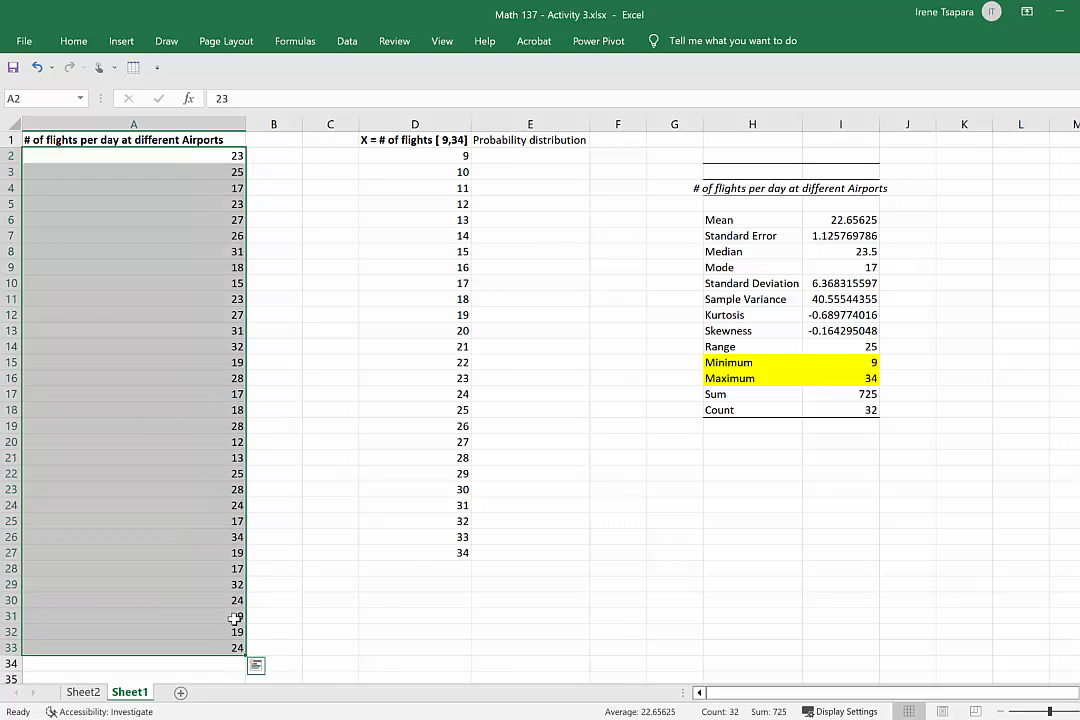
pyautogui.click(236, 617)
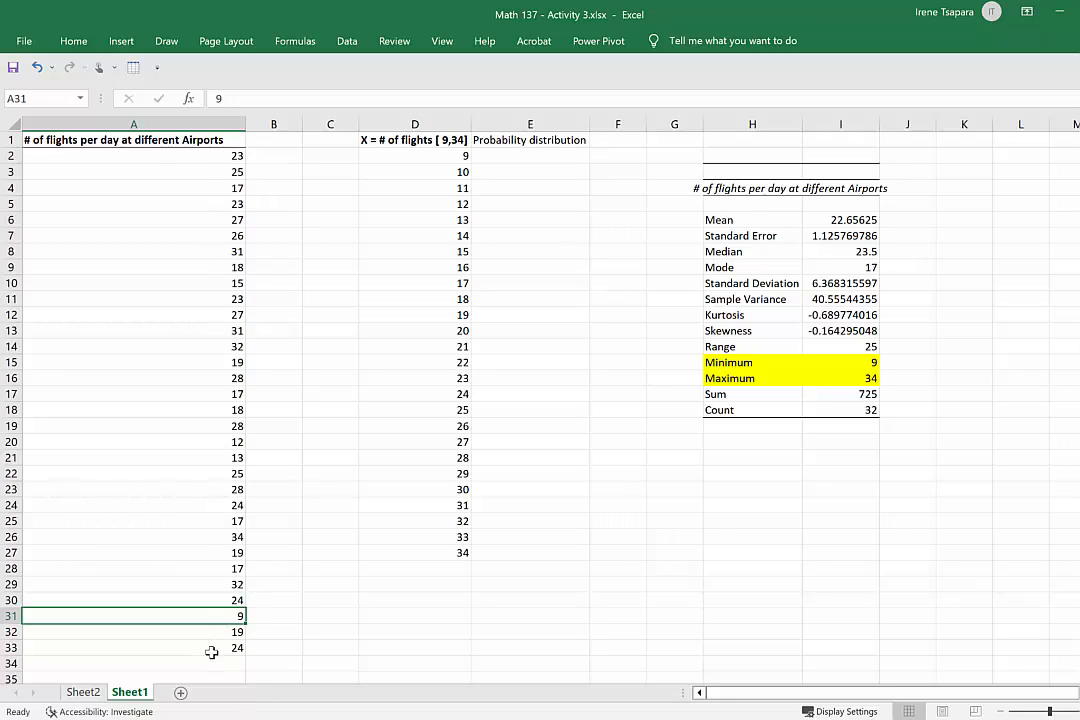
# Move the "Probability distribution" heading from E1 to F1 and enter the heading "Counts" in E1.
pyautogui.click(520, 142)
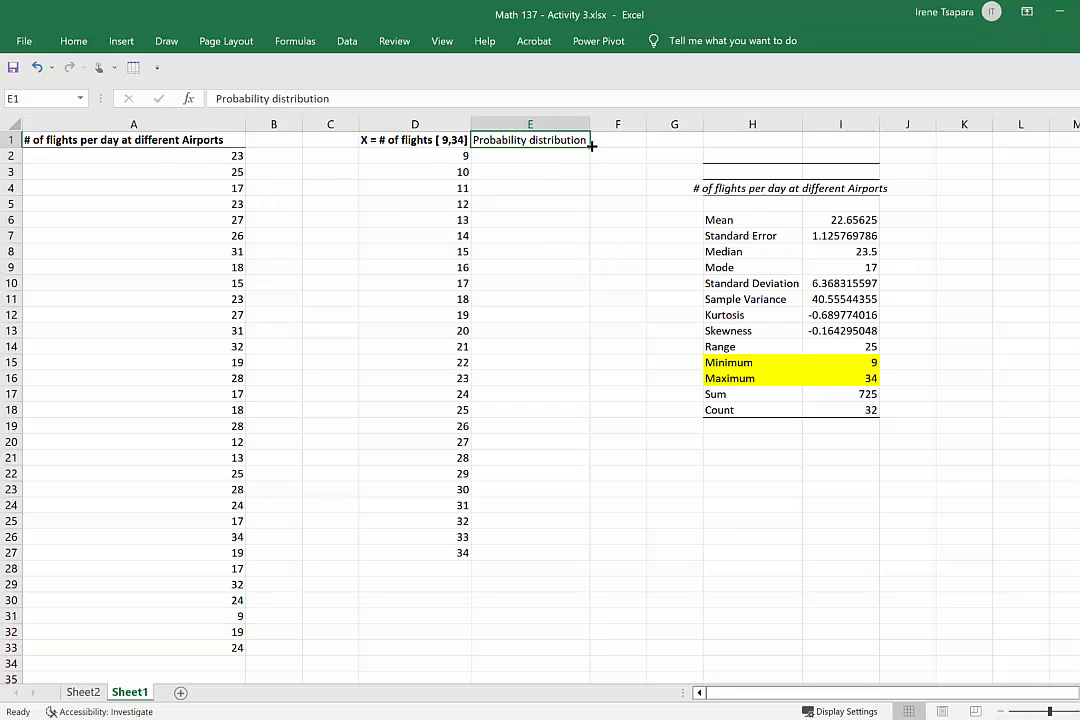
pyautogui.moveTo(549, 150); pyautogui.dragTo(616, 150)
pyautogui.click(529, 141)
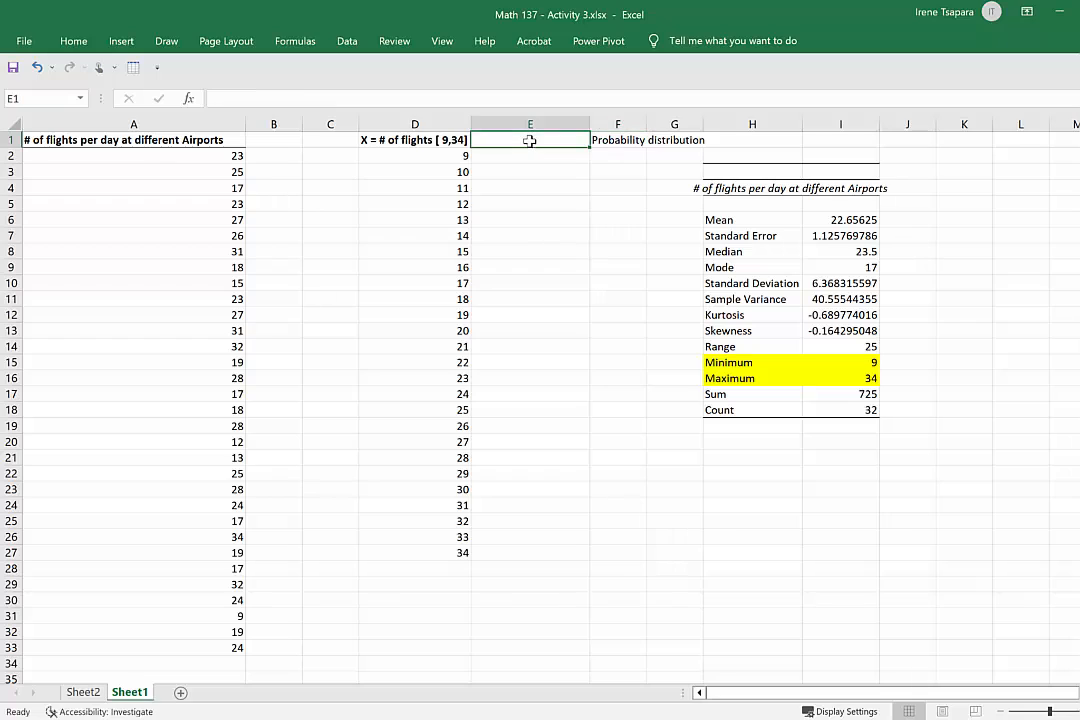
pyautogui.write('Counts')
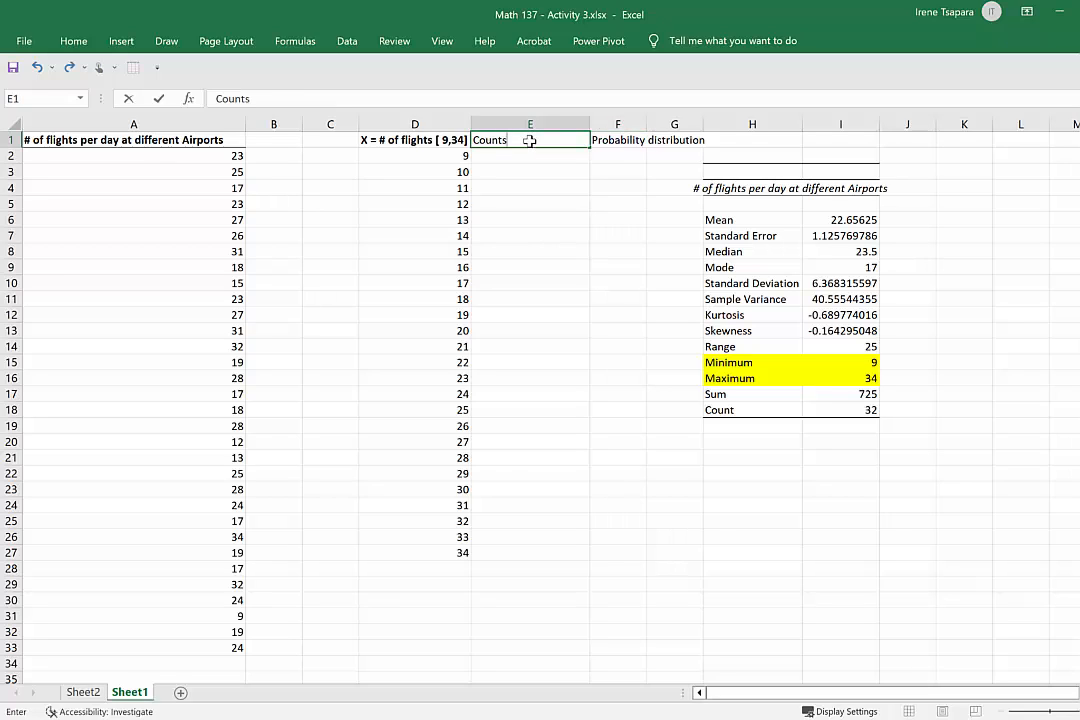
pyautogui.click(441, 157)
# Enter the formula =COUNTIF(A2:A33,D2) in E2 to count how often the first X value occurs.
pyautogui.click(531, 160)
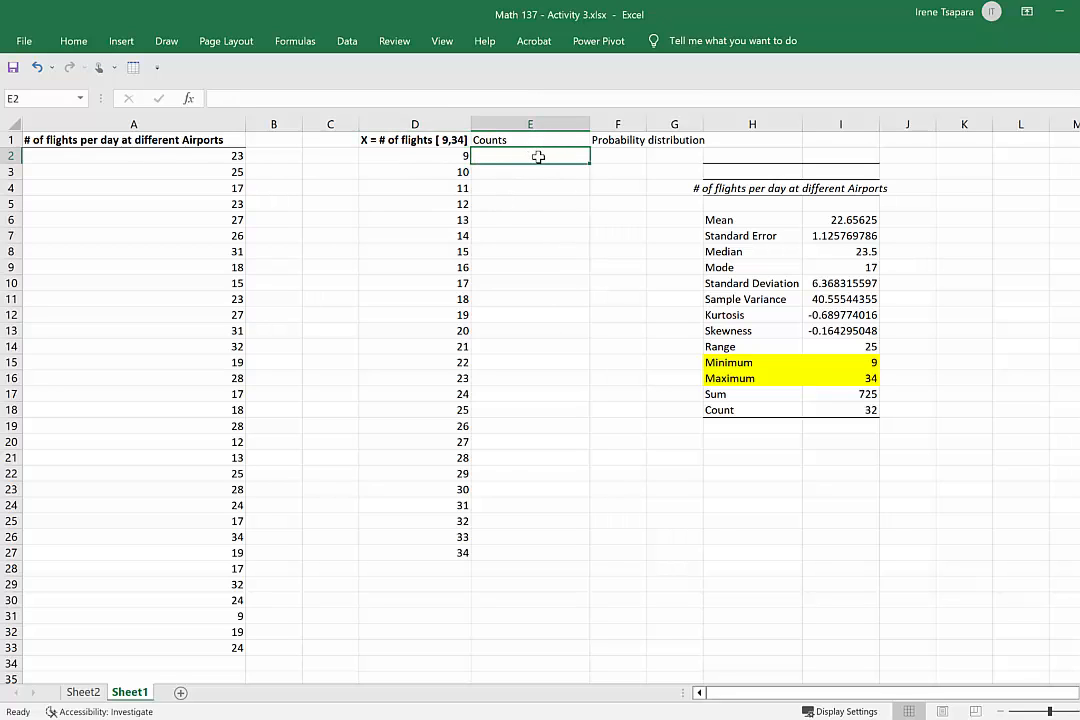
pyautogui.write('=counti')
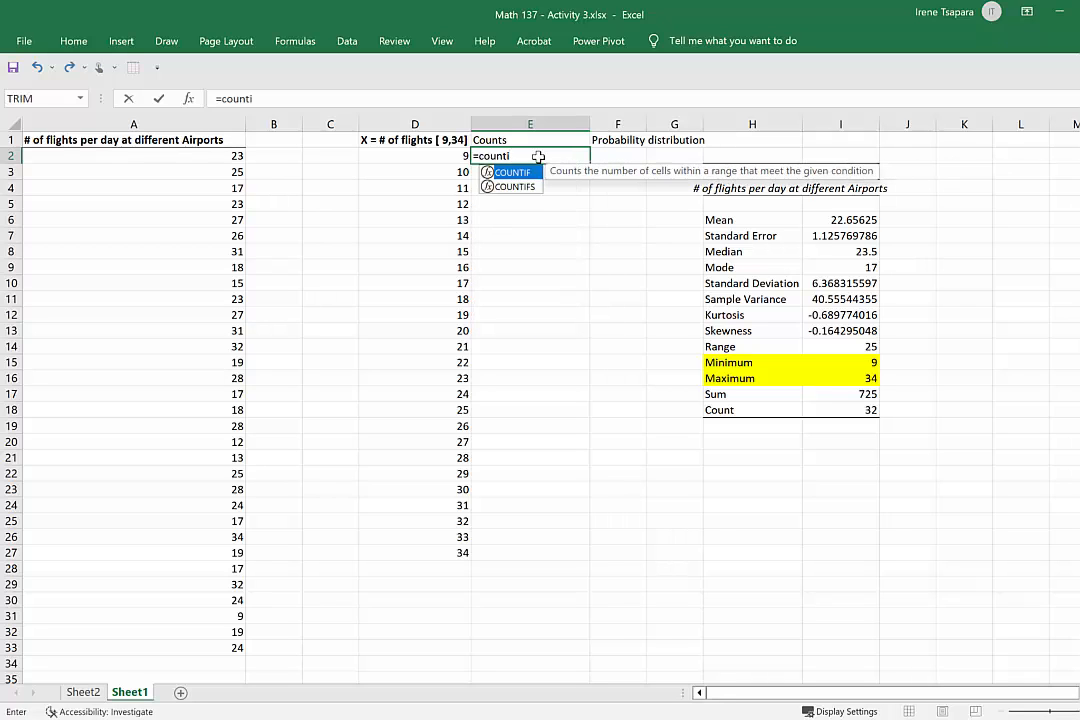
pyautogui.write('f(')
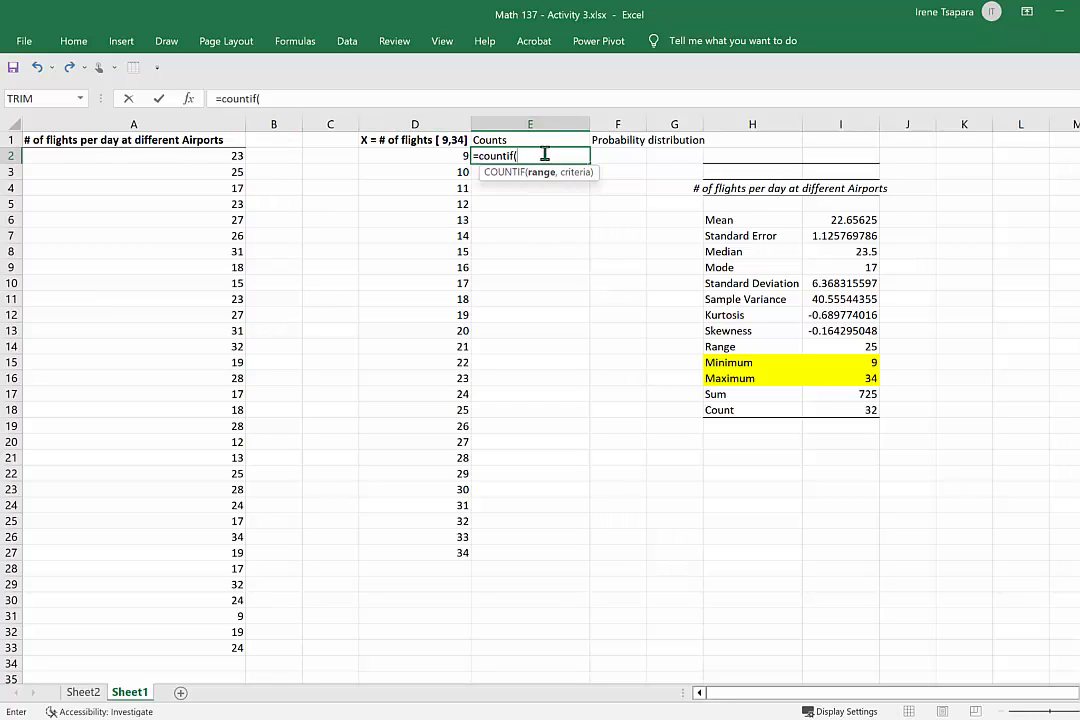
pyautogui.click(225, 156)
pyautogui.moveTo(225, 156)
pyautogui.mouseDown()
pyautogui.moveTo(205, 644)
pyautogui.moveTo(190, 649)
pyautogui.mouseUp()
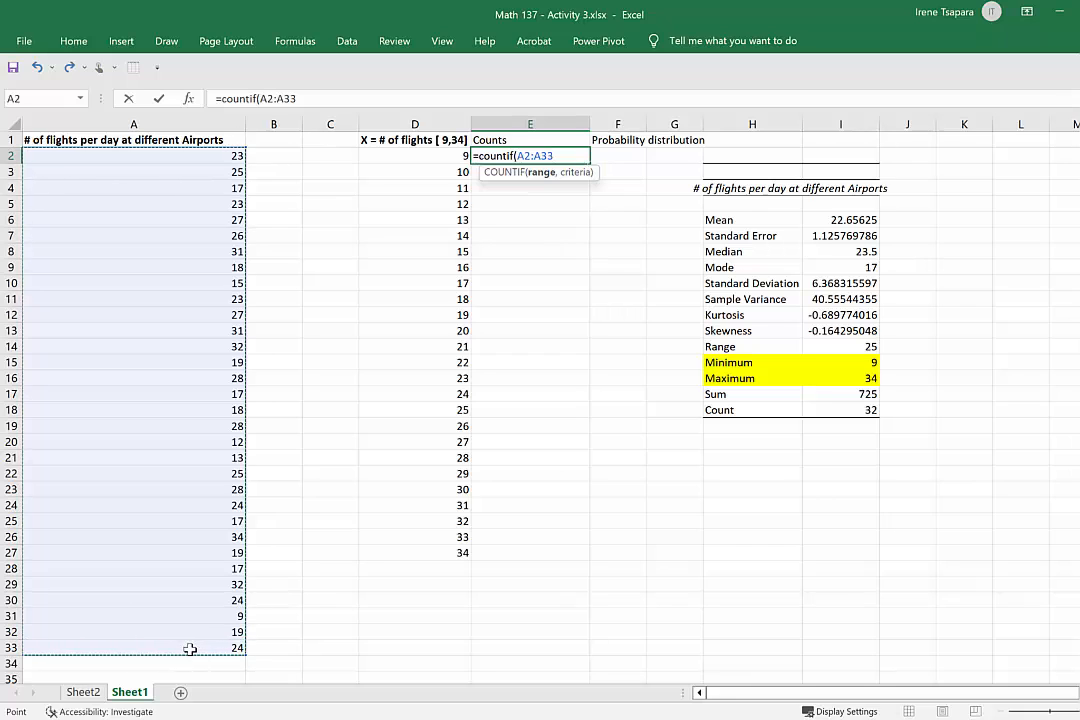
pyautogui.write(',')
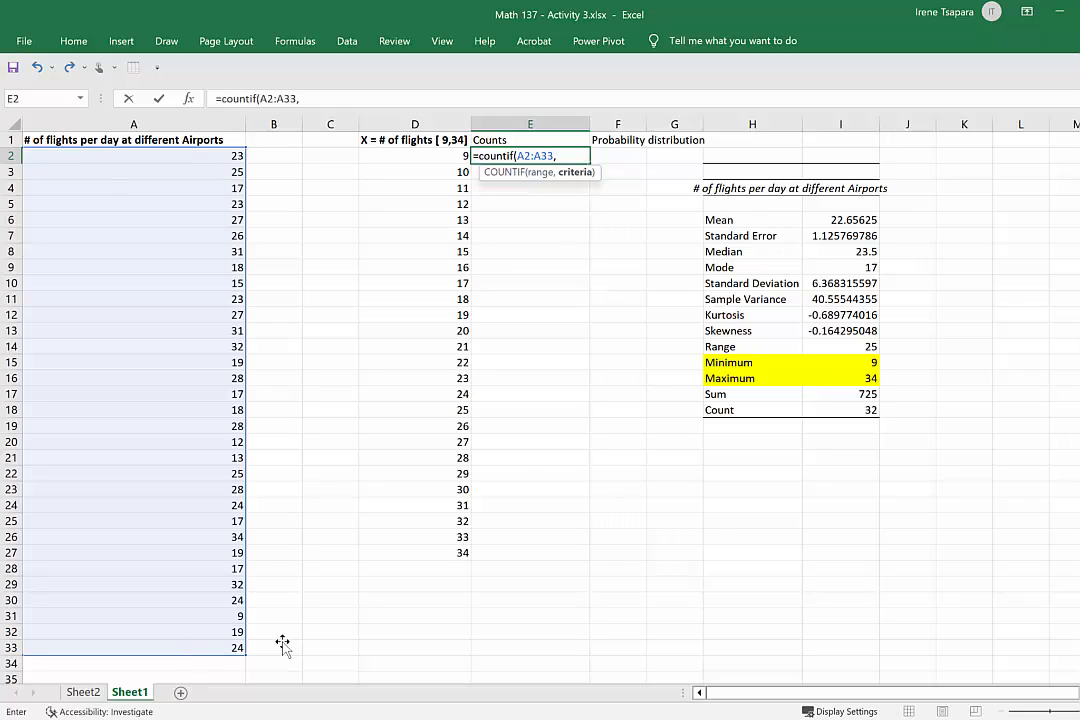
pyautogui.click(455, 156)
pyautogui.write(')')
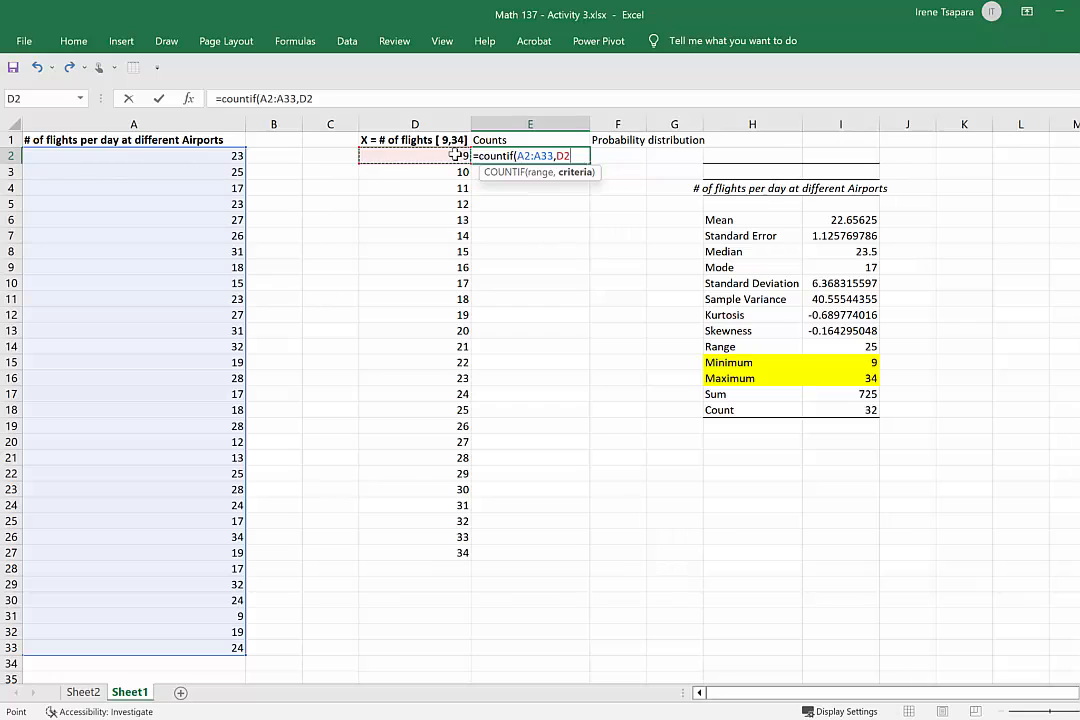
pyautogui.press('Return')
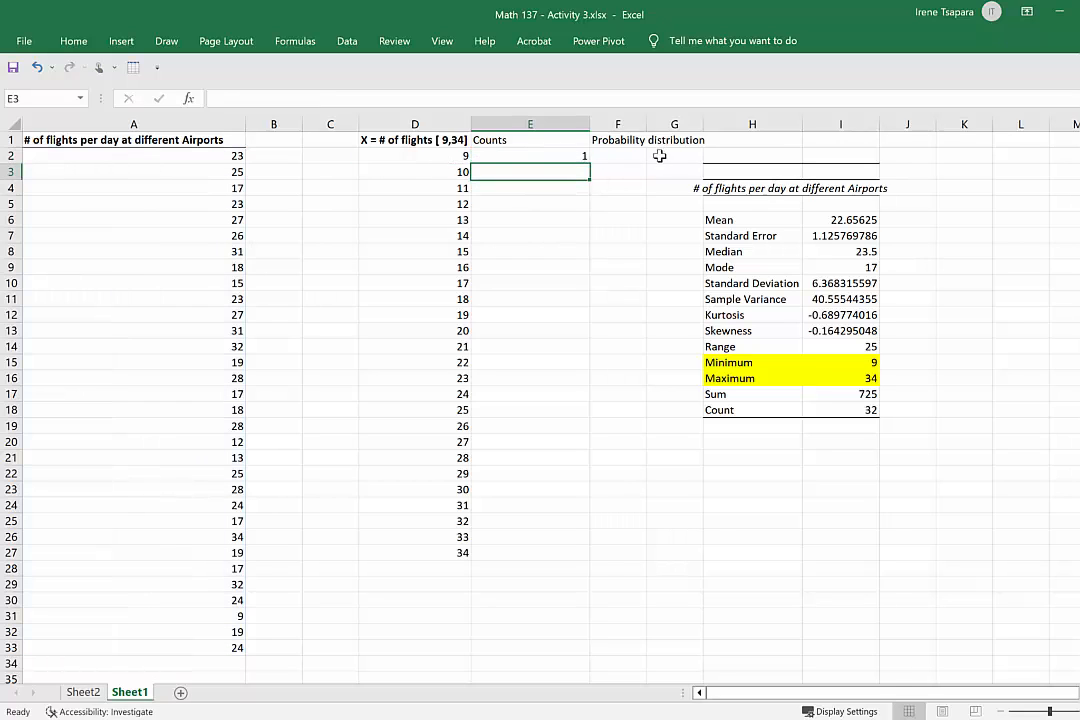
# Try filling the count formula from E2 down to E27, and clear the copied results in E3:E27.
pyautogui.click(558, 155)
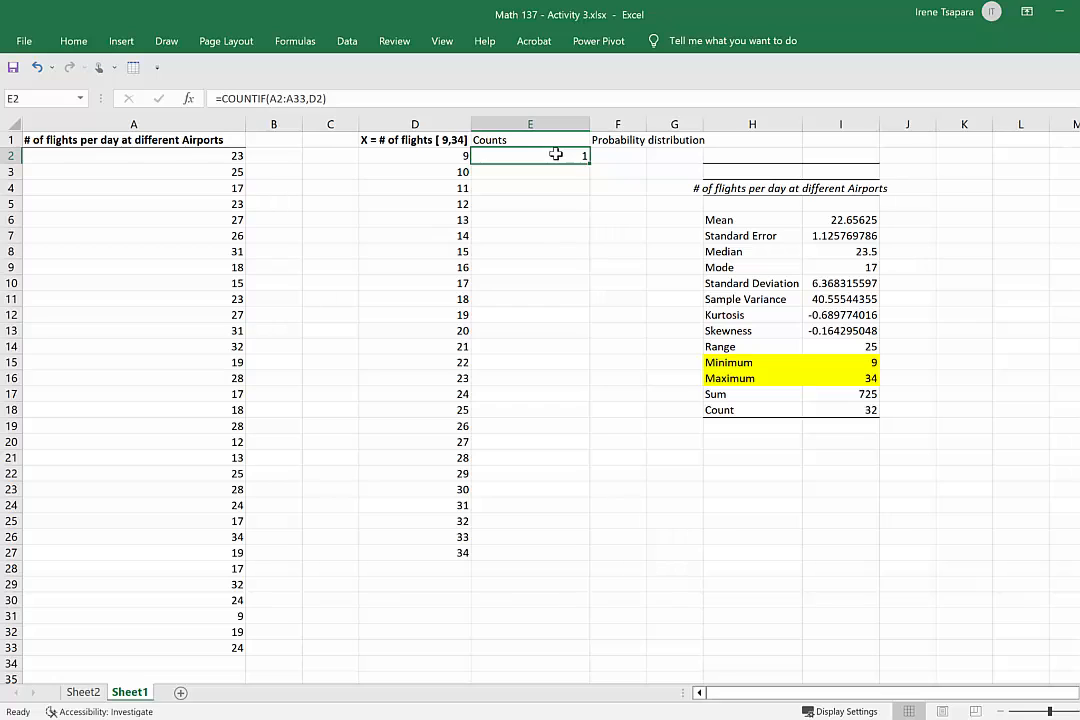
pyautogui.moveTo(589, 166); pyautogui.dragTo(583, 553)
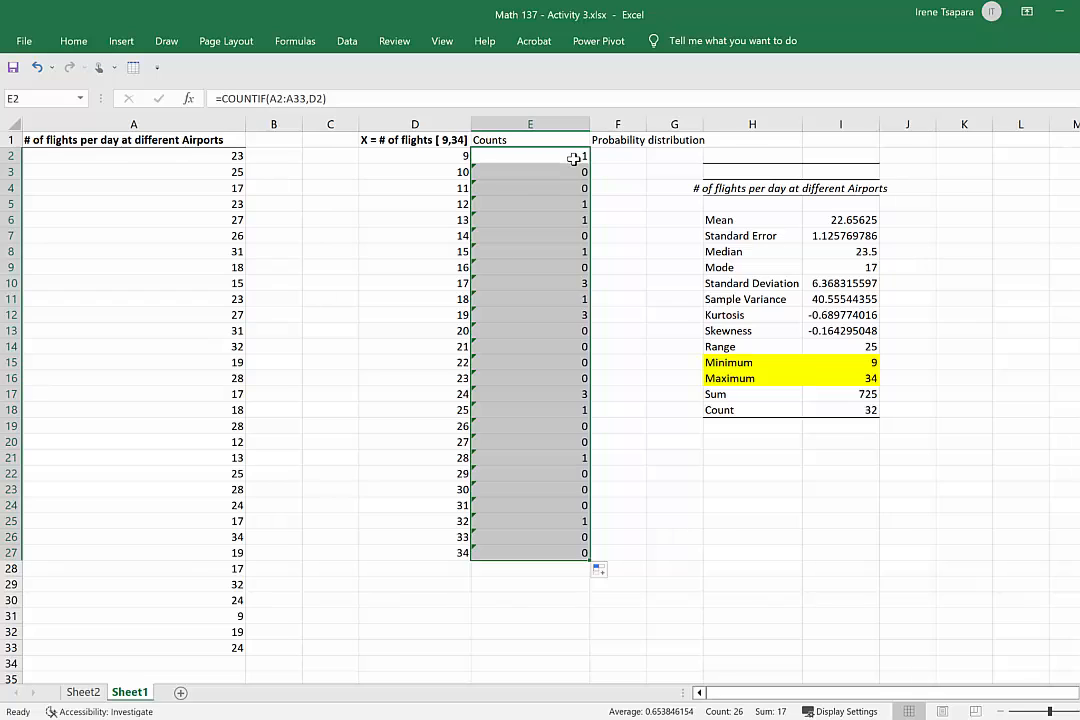
pyautogui.click(579, 283)
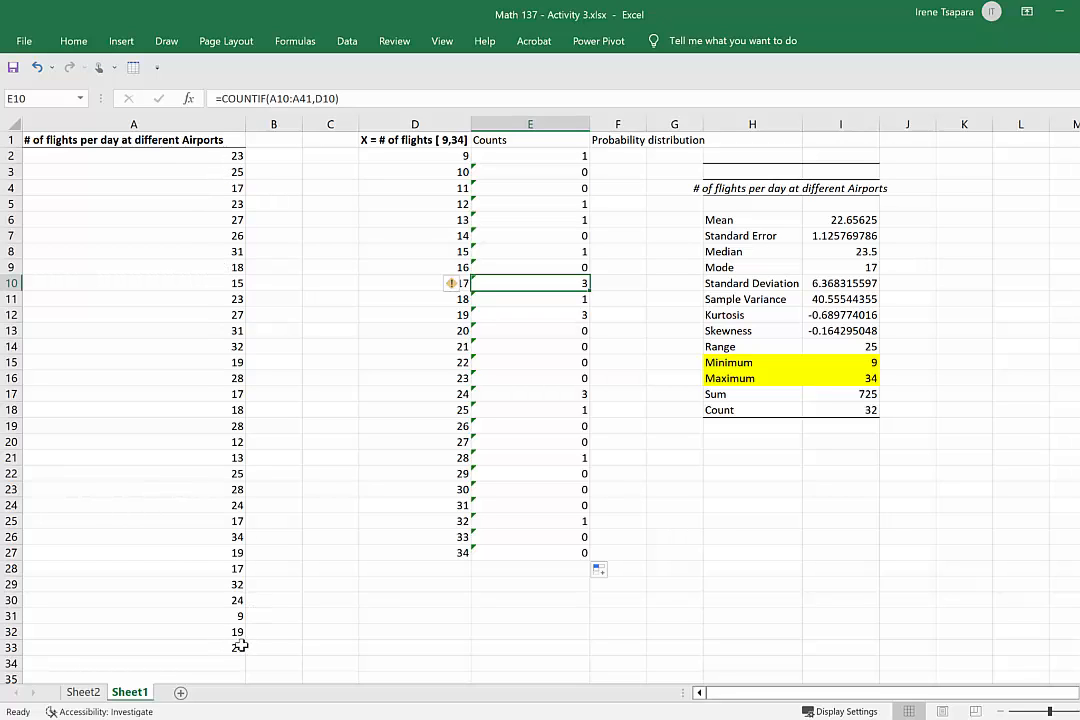
pyautogui.moveTo(559, 171); pyautogui.dragTo(555, 557)
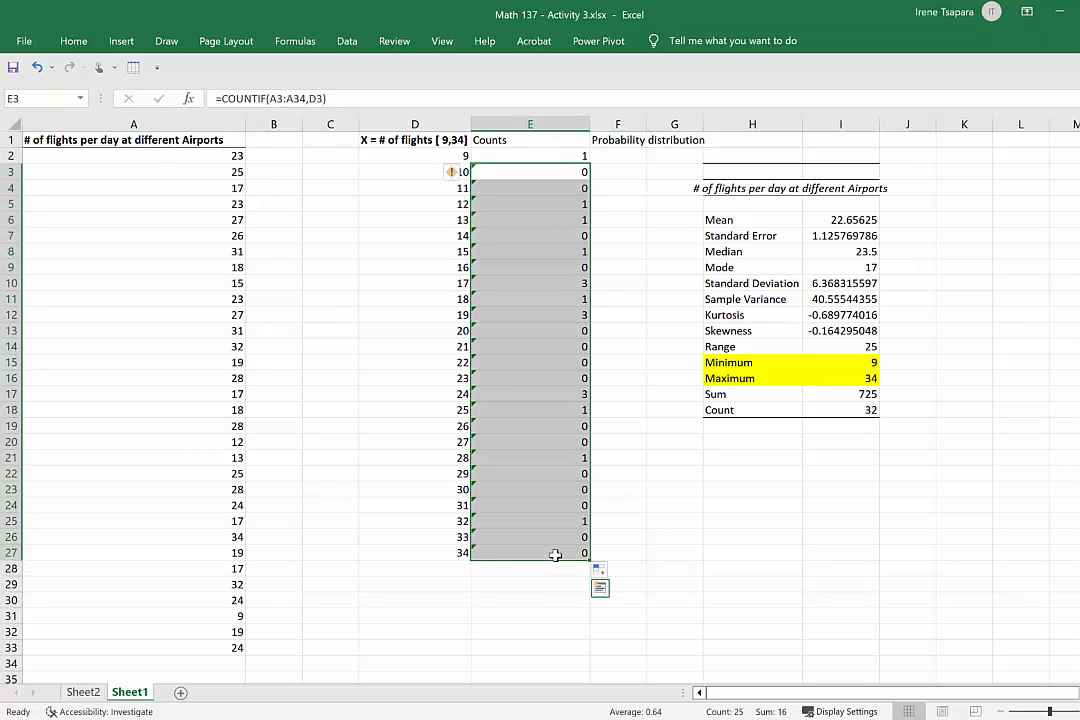
pyautogui.press('Delete')
# Make the data range absolute in the E2 formula so it reads =COUNTIF($A$2:$A$33,D2).
pyautogui.click(557, 156)
pyautogui.doubleClick(557, 156)
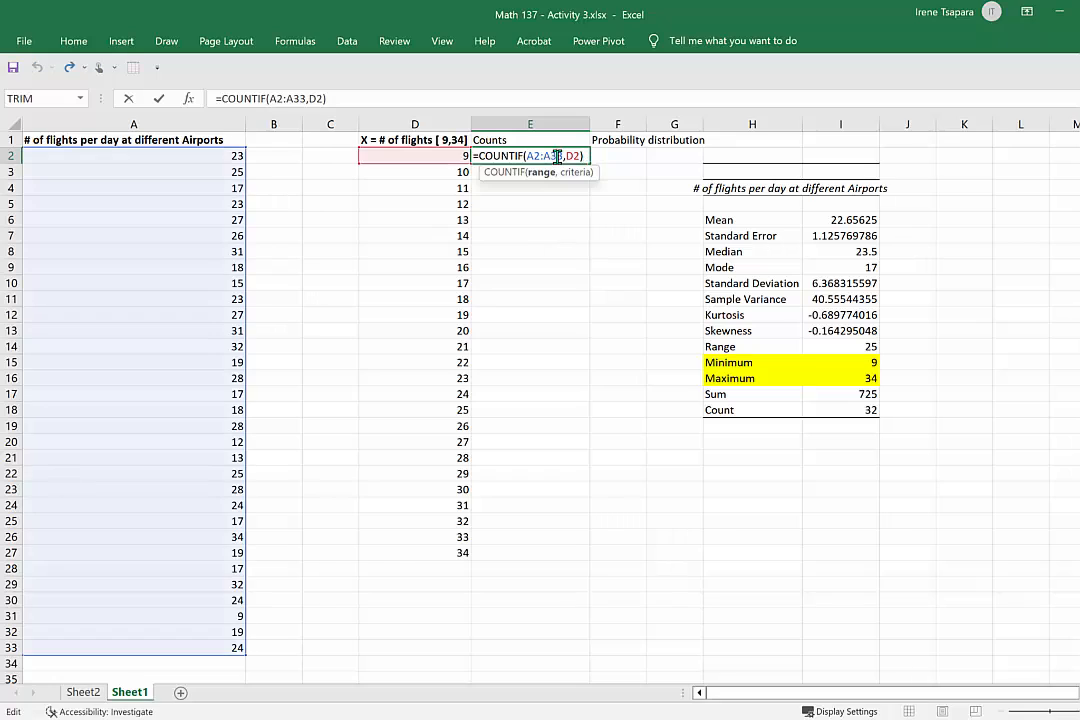
pyautogui.click(270, 98)
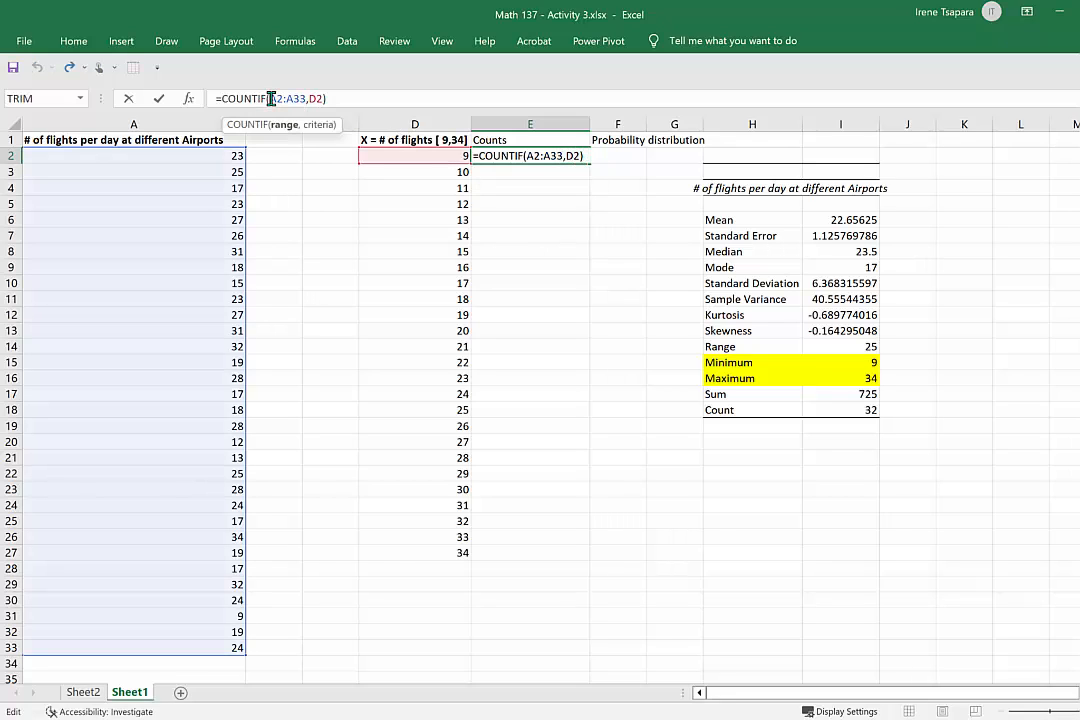
pyautogui.write('$')
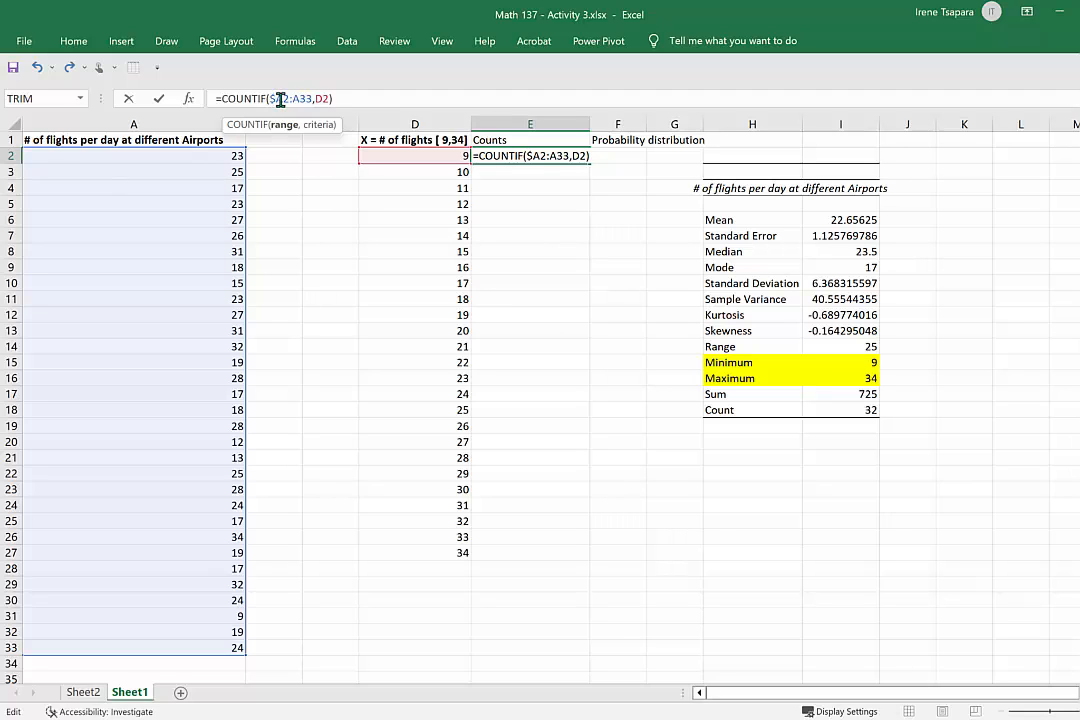
pyautogui.click(281, 98)
pyautogui.write('$')
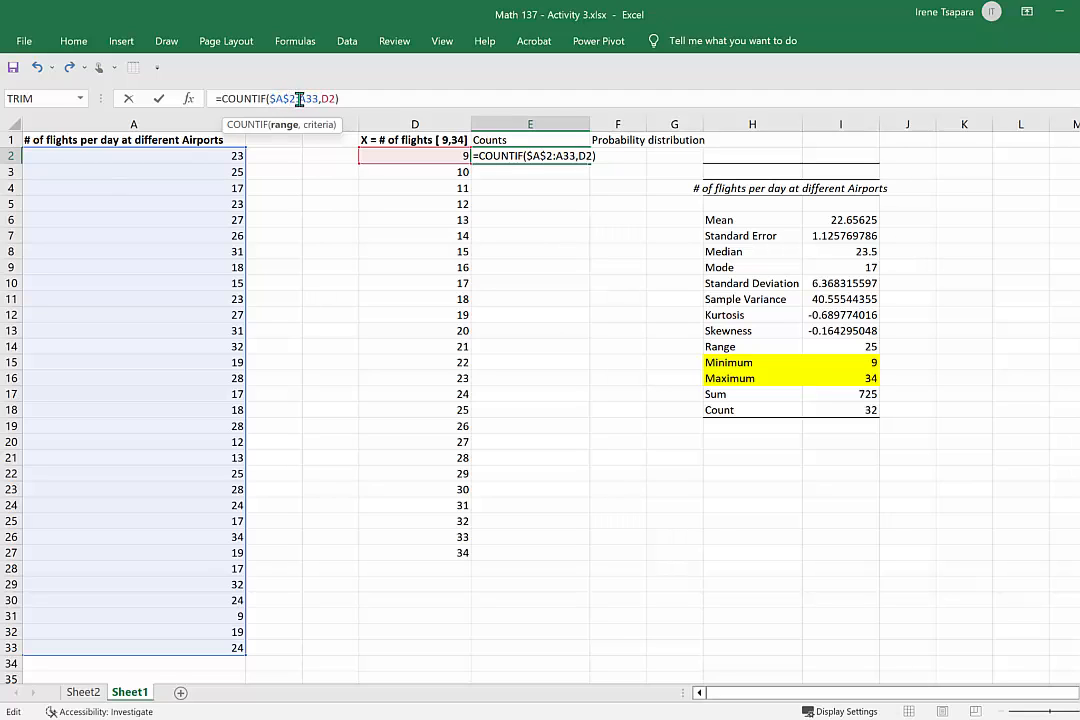
pyautogui.click(299, 98)
pyautogui.write('$')
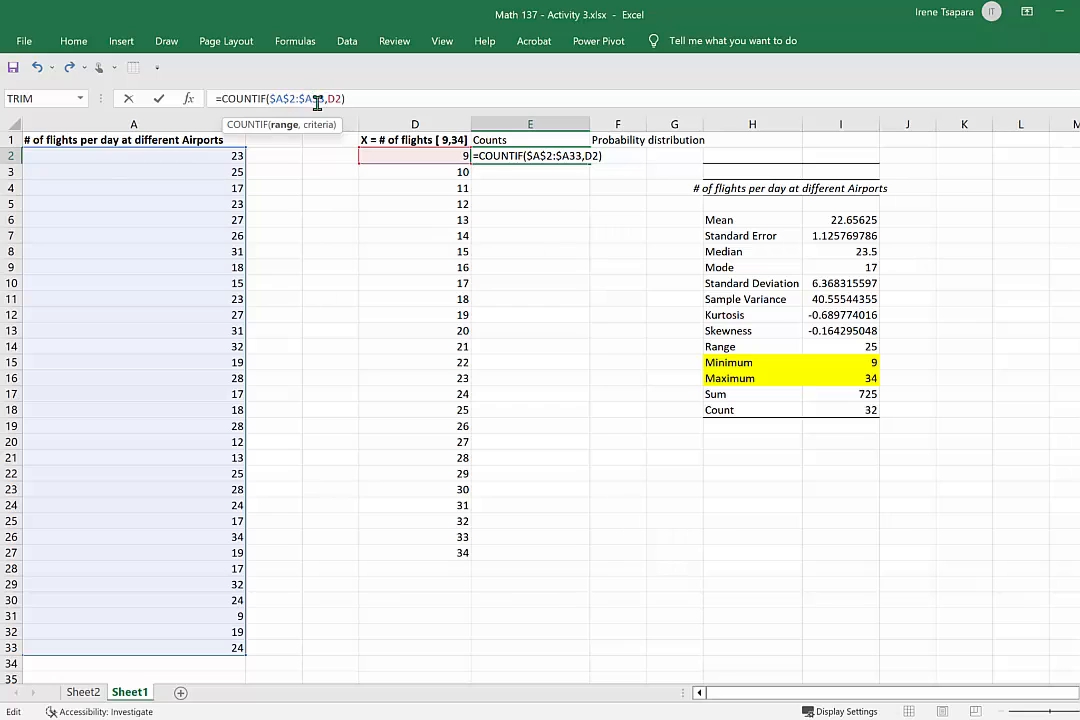
pyautogui.click(316, 98)
pyautogui.write('$')
pyautogui.press('Return')
# Fill the count formula from E2 down to E27 and check the count for 17 against the entries in column A.
pyautogui.click(575, 155)
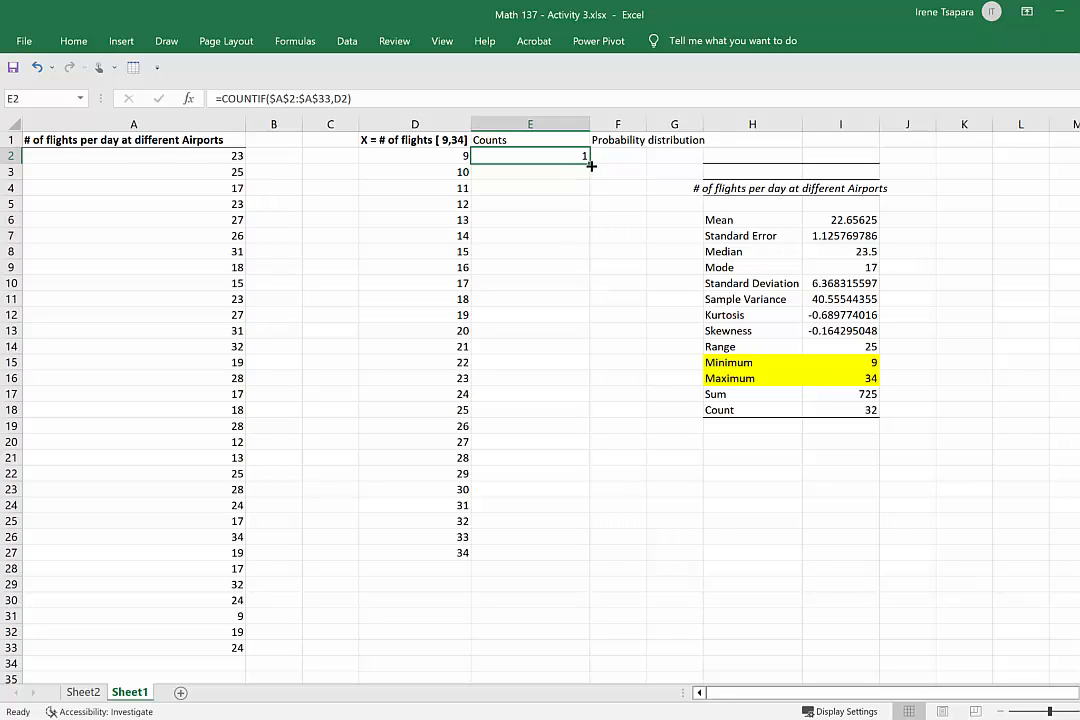
pyautogui.moveTo(588, 164); pyautogui.dragTo(583, 563)
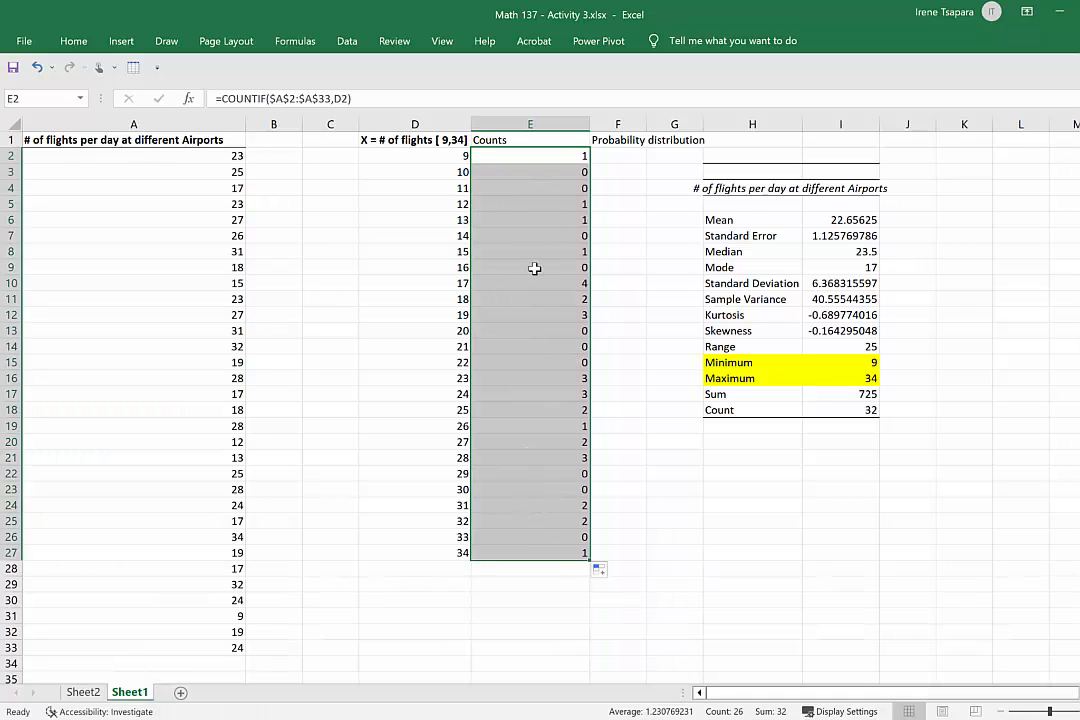
pyautogui.click(465, 284)
pyautogui.click(531, 281)
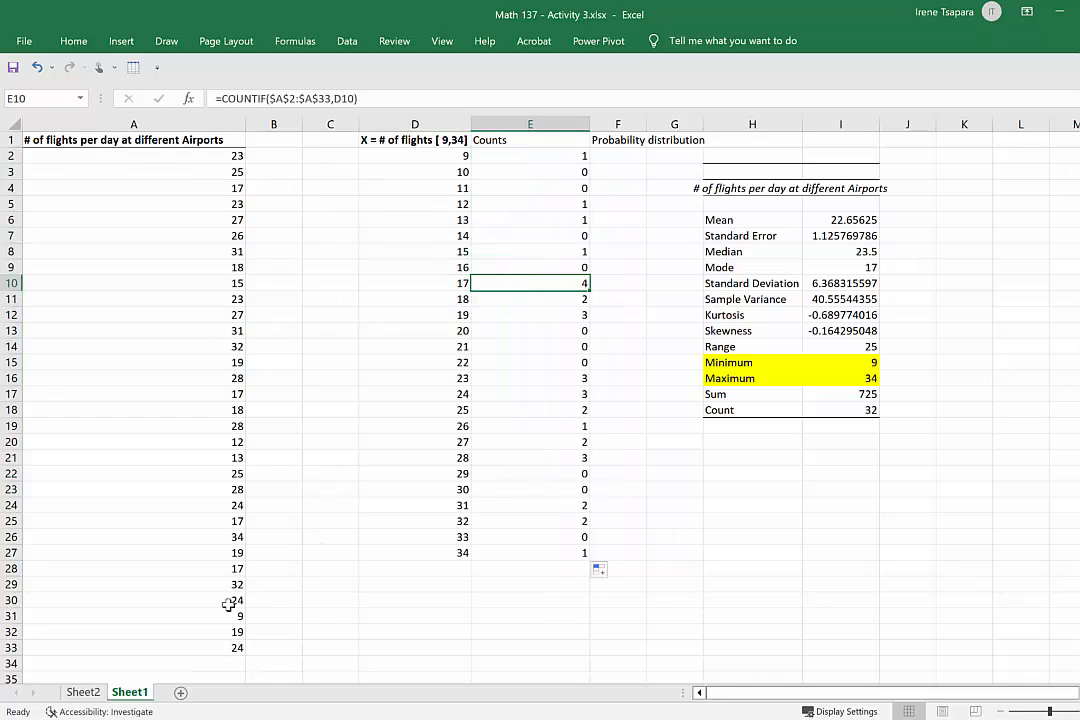
pyautogui.click(232, 568)
pyautogui.click(233, 520)
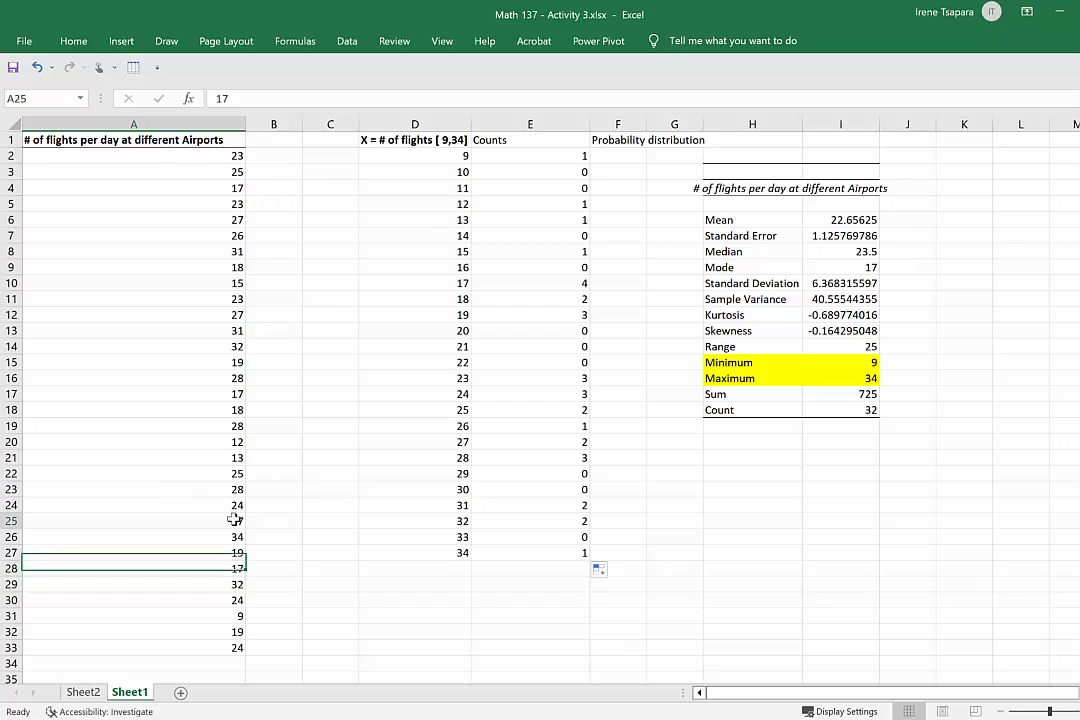
pyautogui.click(233, 393)
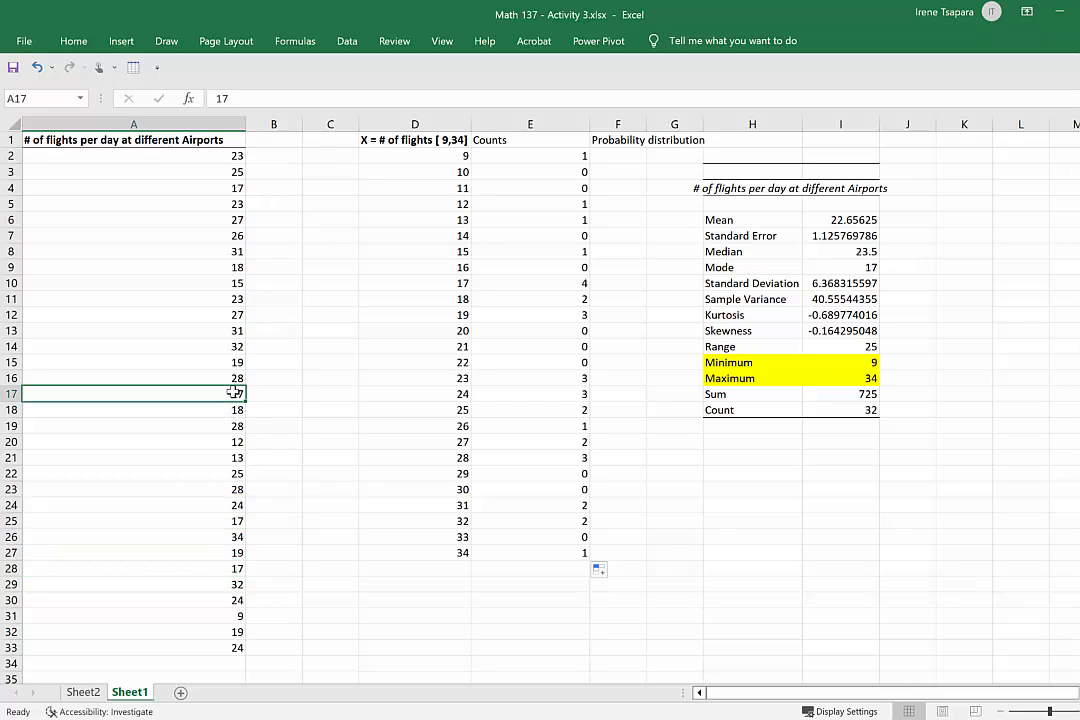
pyautogui.click(228, 187)
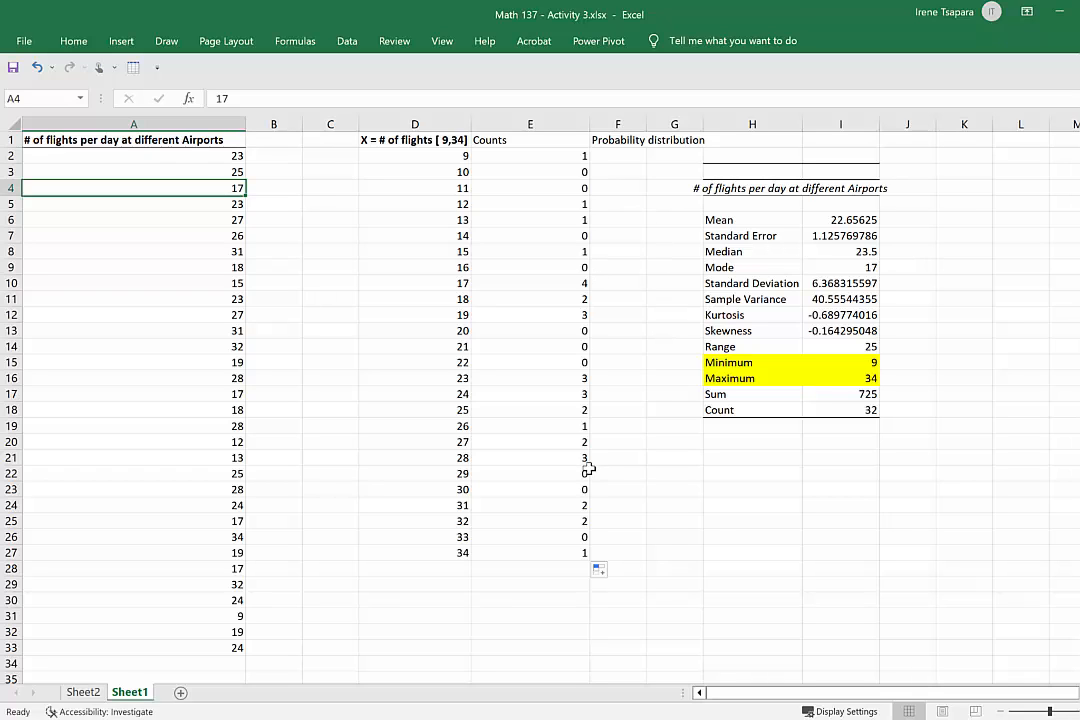
# Fit columns E and F to their contents and make the headings in E1:F1 bold.
pyautogui.doubleClick(590, 124)
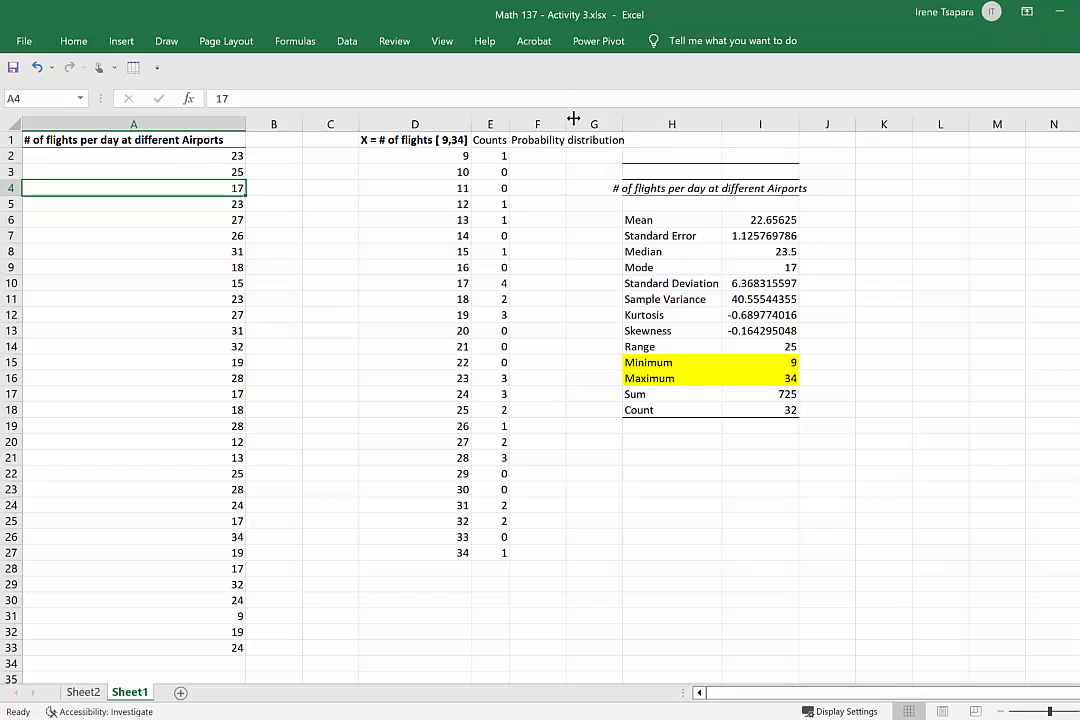
pyautogui.doubleClick(561, 120)
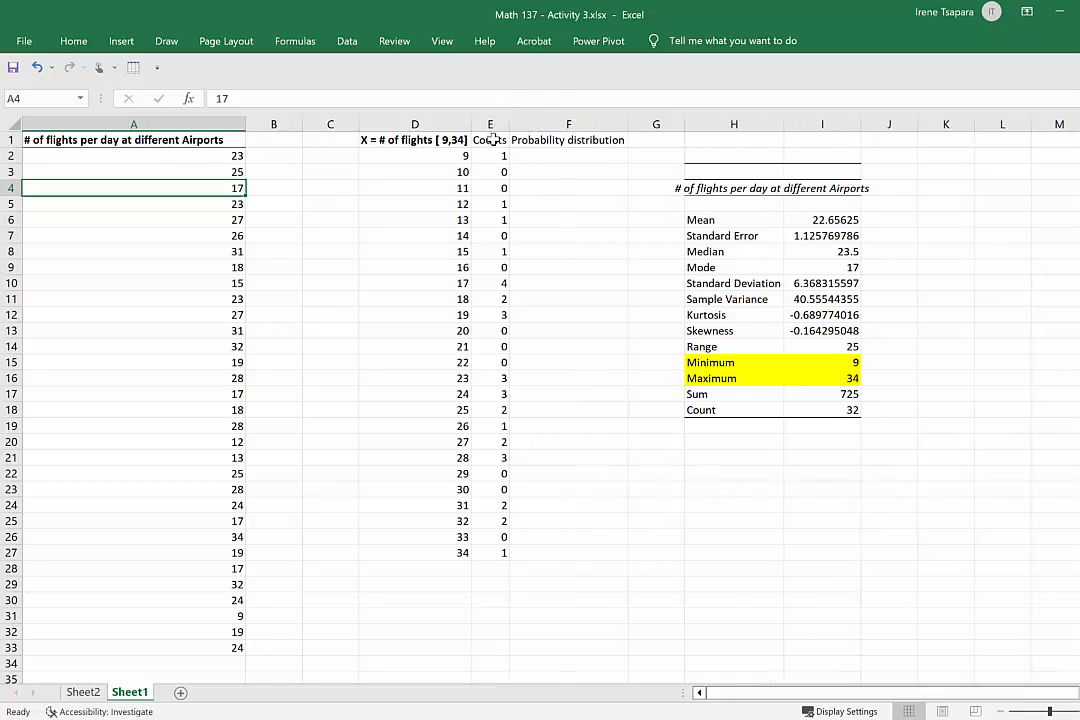
pyautogui.moveTo(493, 140); pyautogui.dragTo(559, 140)
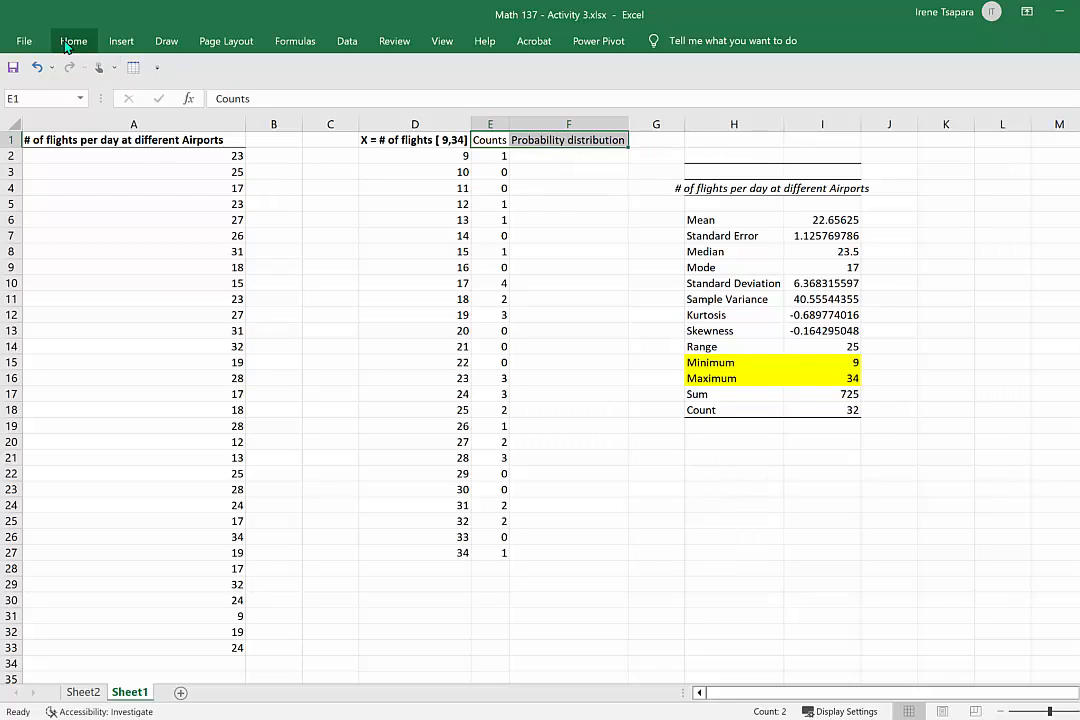
pyautogui.click(73, 41)
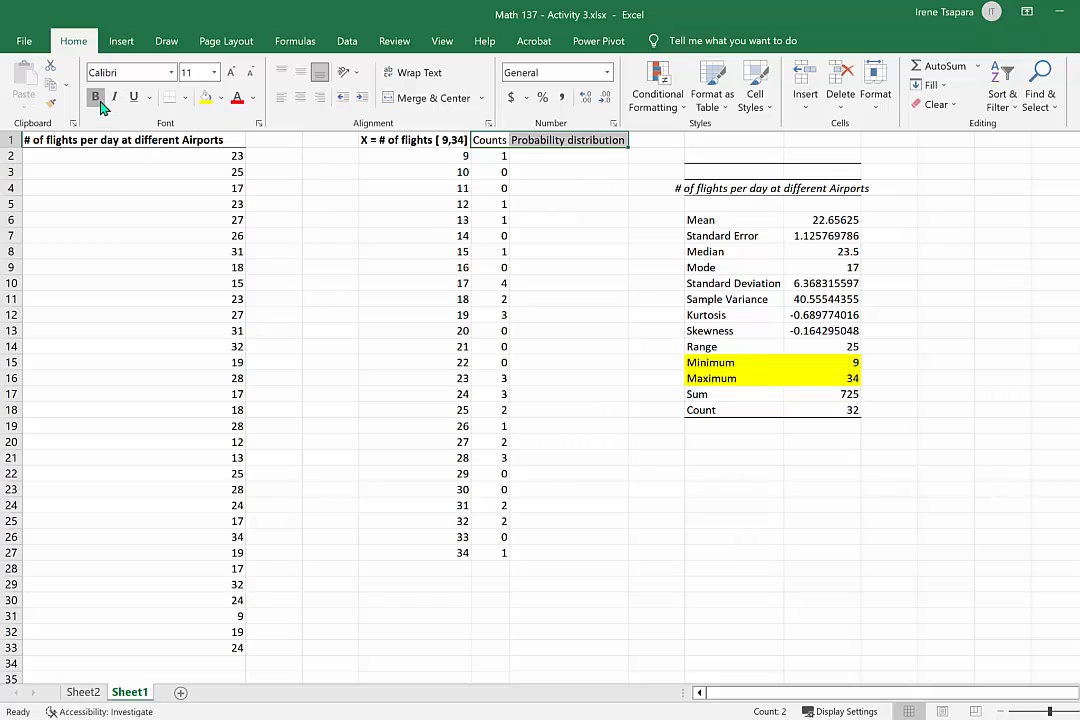
pyautogui.click(100, 104)
pyautogui.click(558, 160)
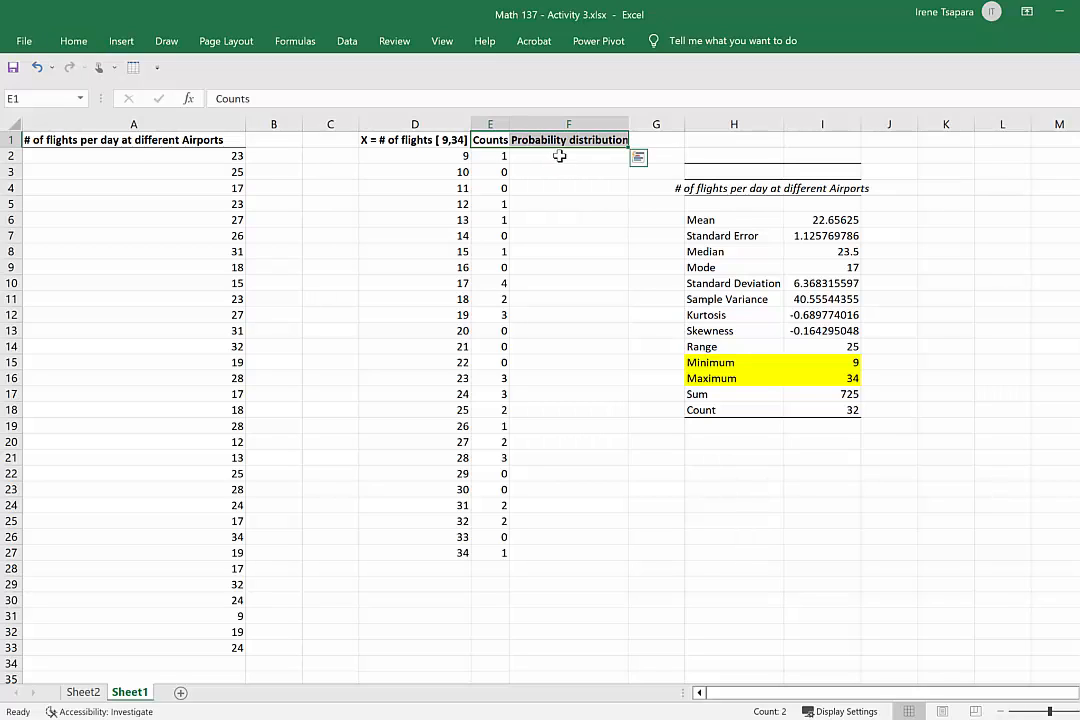
pyautogui.click(556, 156)
pyautogui.click(497, 156)
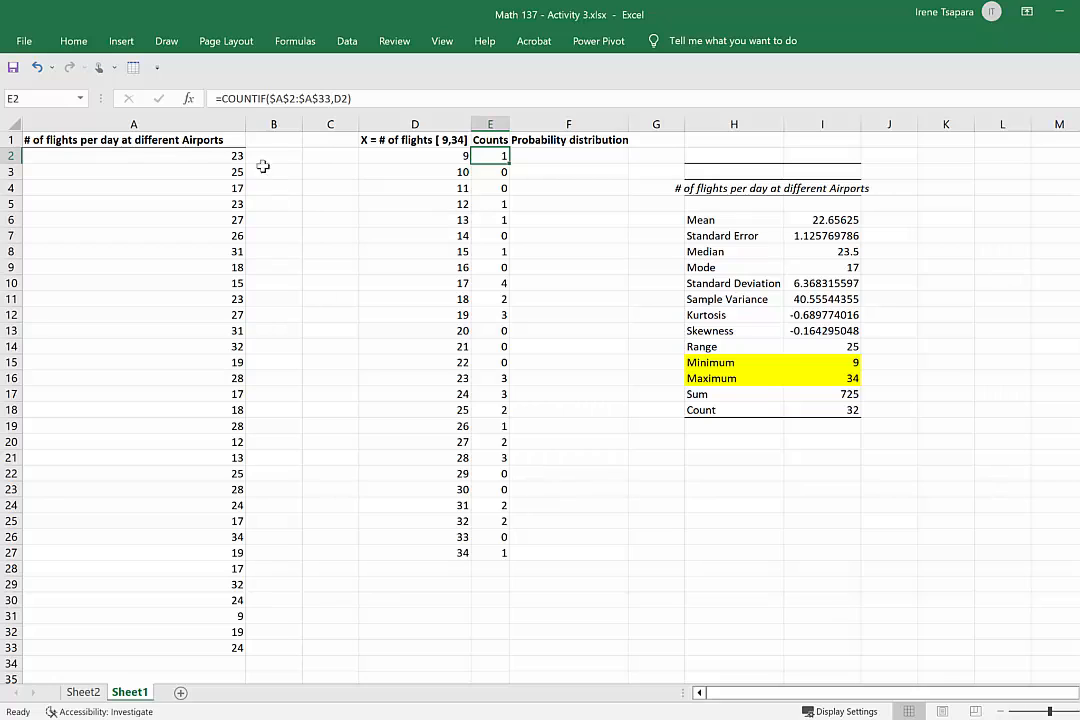
pyautogui.moveTo(236, 157); pyautogui.dragTo(206, 653)
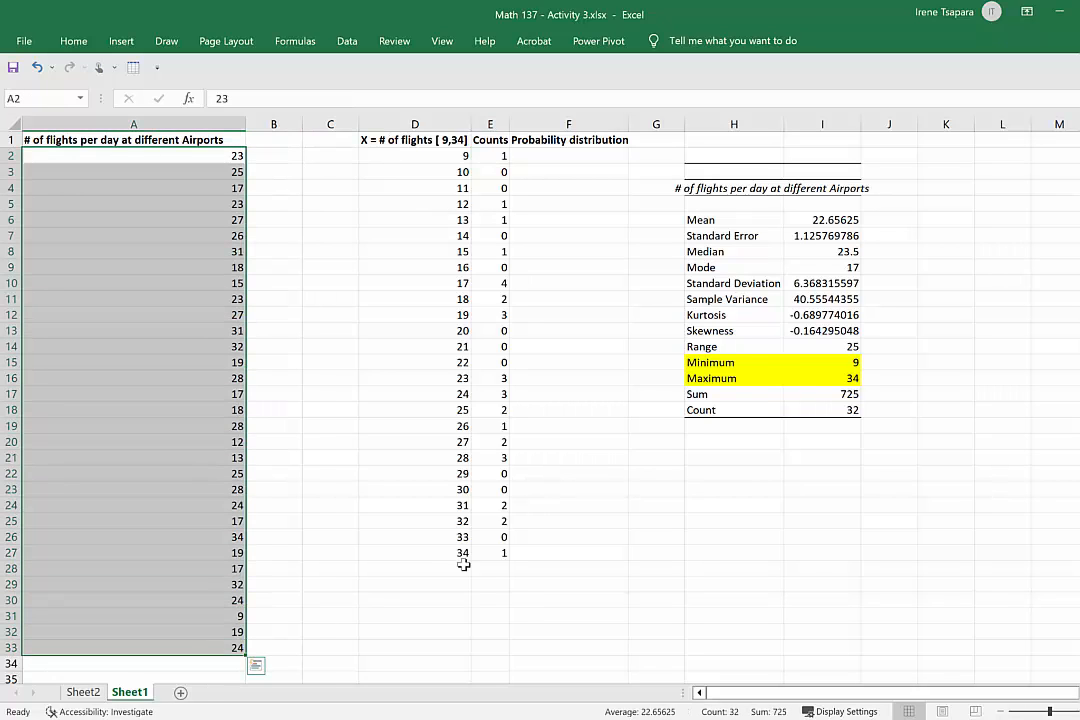
# Highlight the Count row of the descriptive statistics, H18:I18, with yellow fill.
pyautogui.click(609, 426)
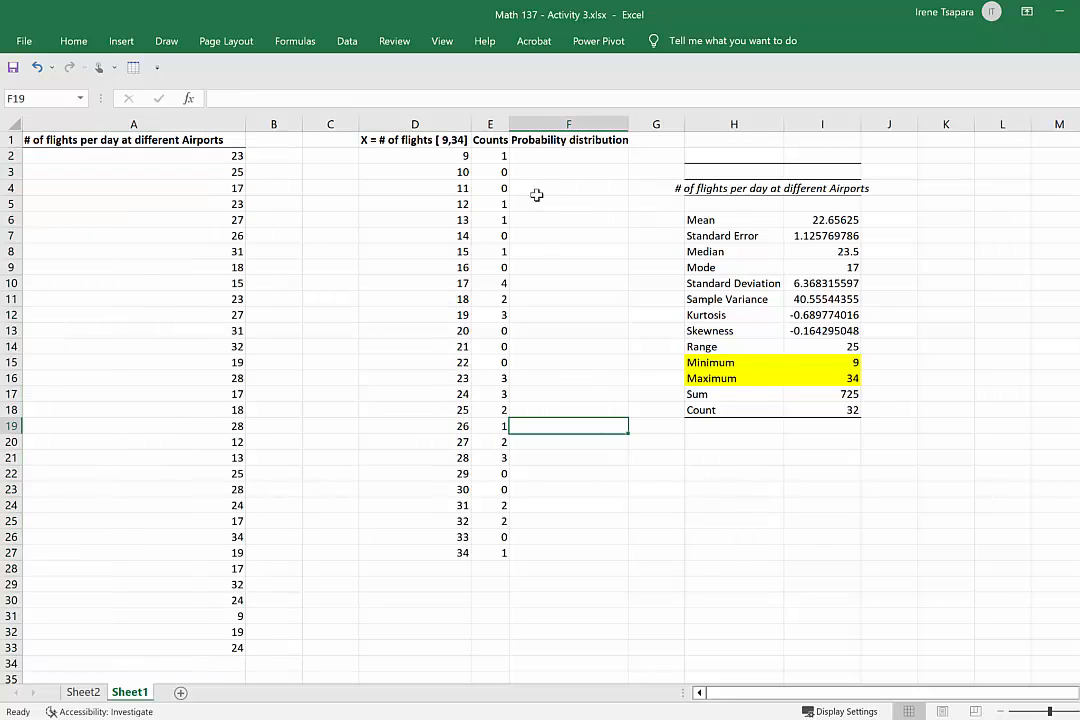
pyautogui.click(821, 409)
pyautogui.moveTo(733, 413); pyautogui.dragTo(822, 408)
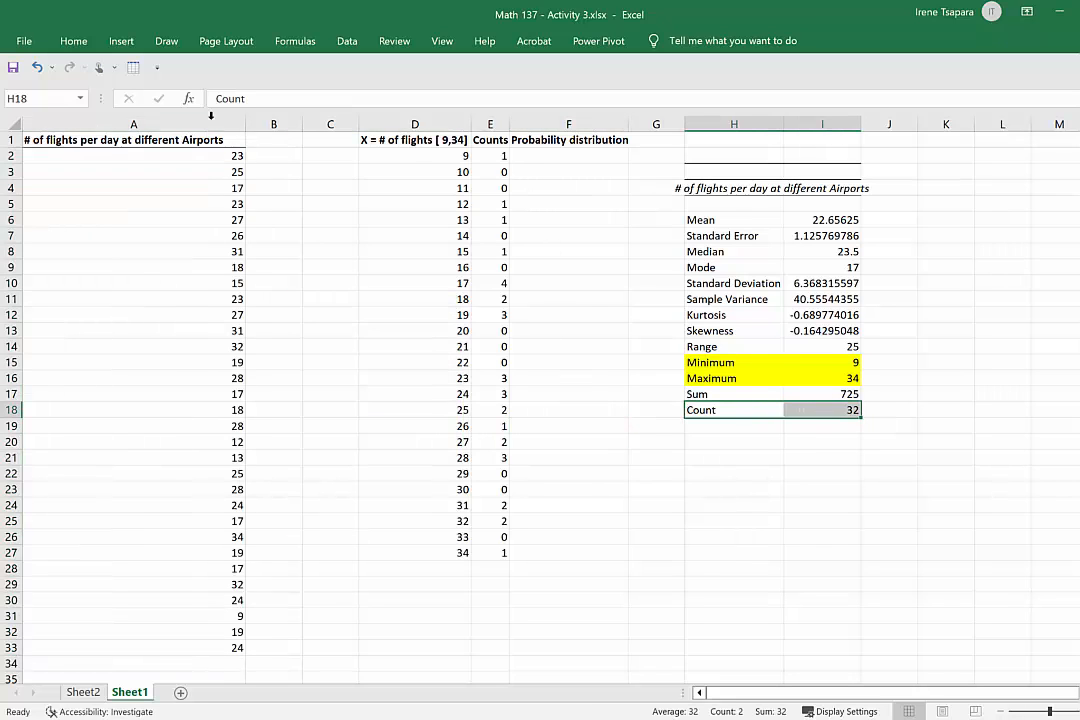
pyautogui.click(73, 41)
pyautogui.click(205, 100)
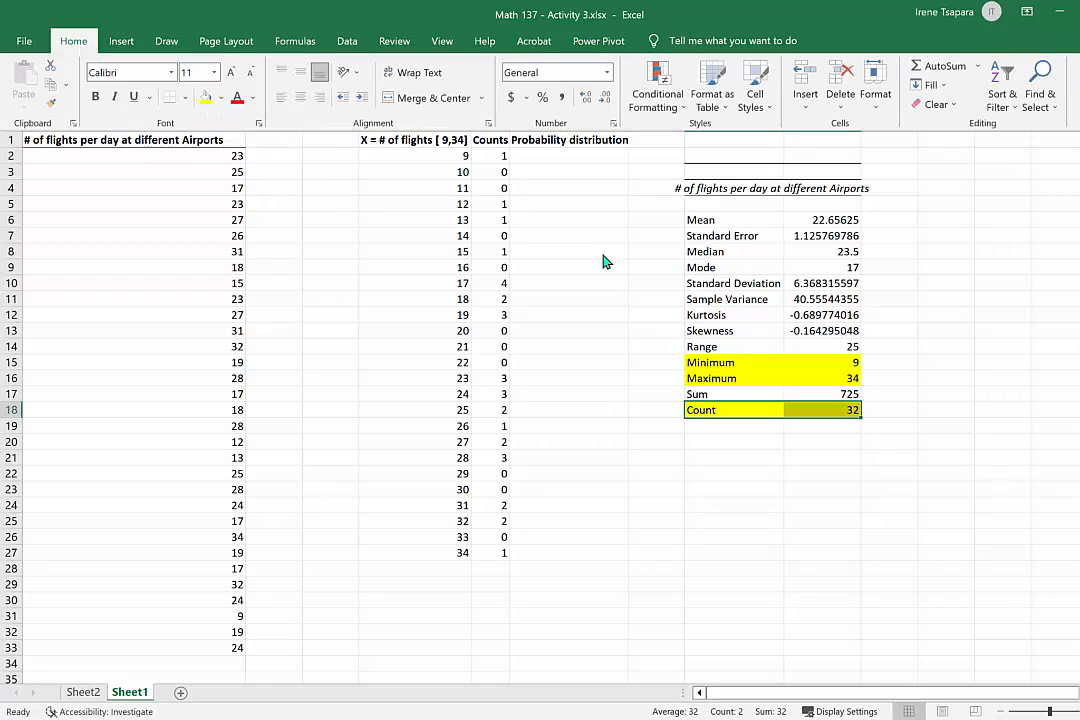
pyautogui.click(945, 394)
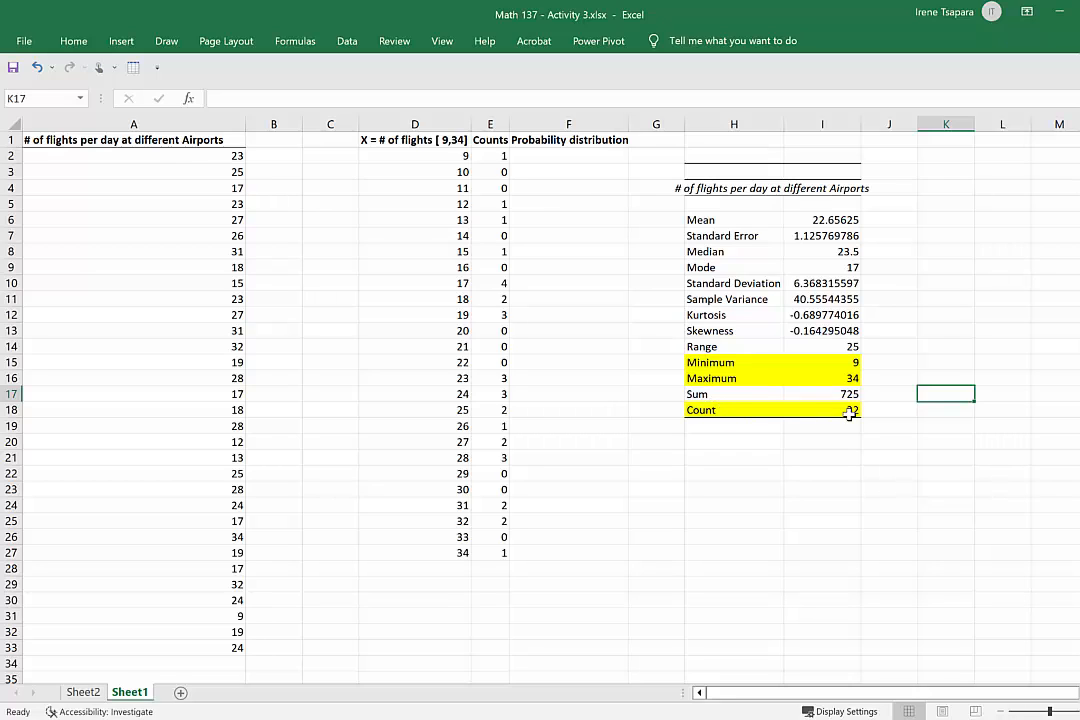
# Enter the probability formula =E2/$I$18 in F2, dividing the count by the absolute reference to the total count.
pyautogui.click(597, 155)
pyautogui.write('=')
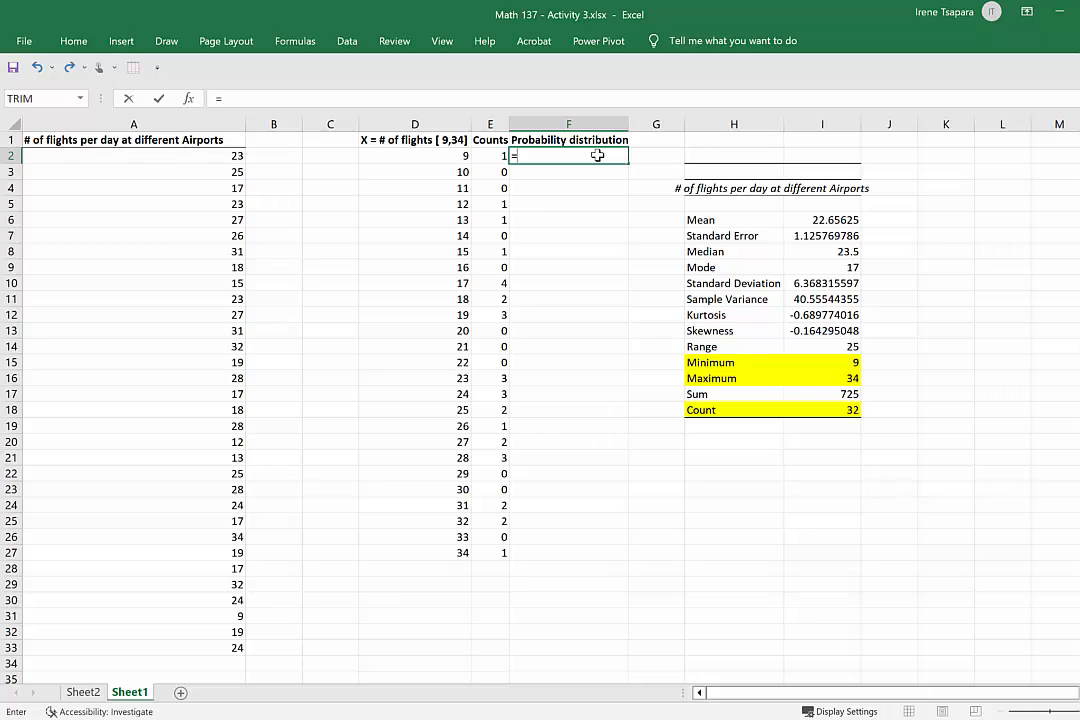
pyautogui.click(493, 156)
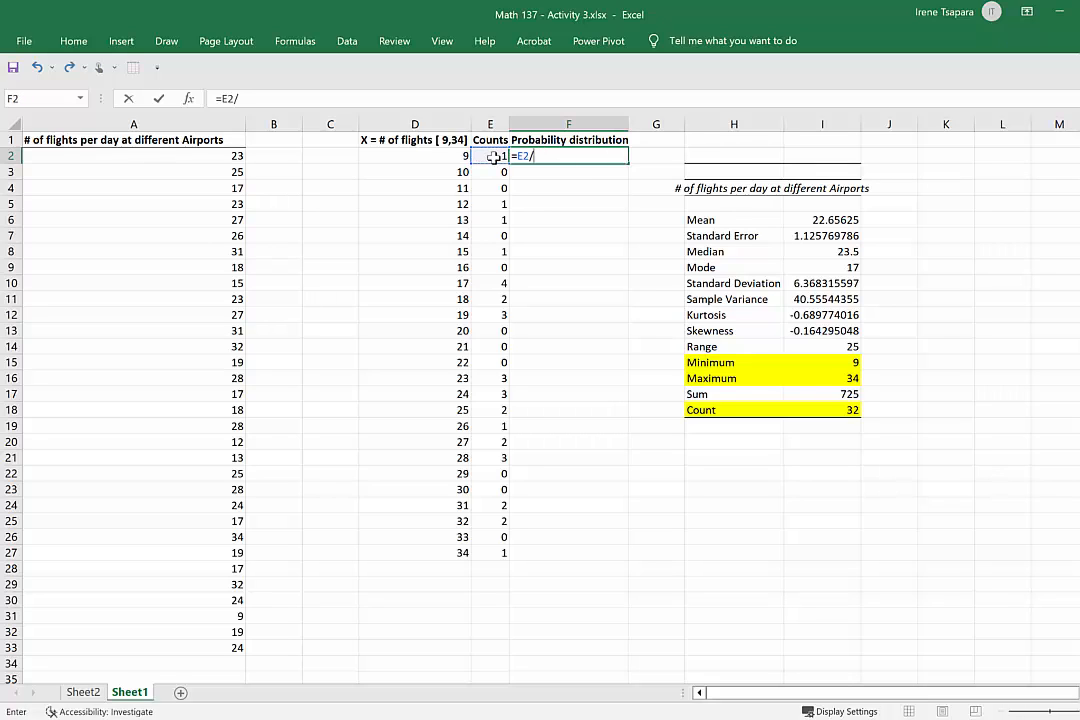
pyautogui.click(839, 410)
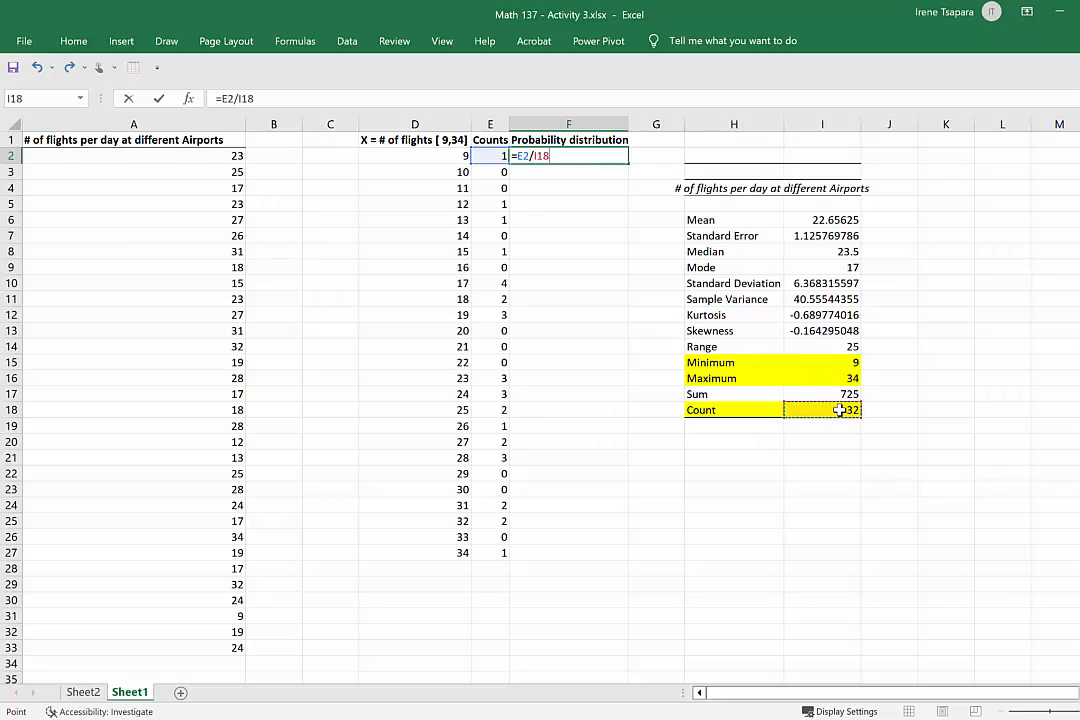
pyautogui.click(239, 99)
pyautogui.write('$')
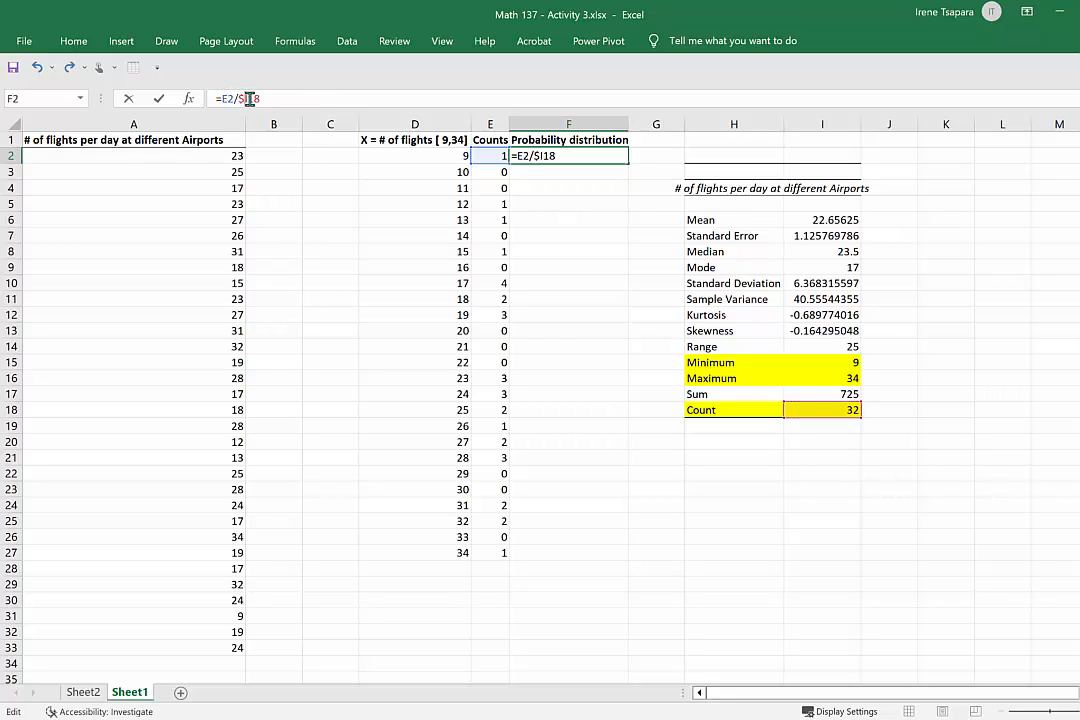
pyautogui.click(250, 98)
pyautogui.write('$')
pyautogui.press('Return')
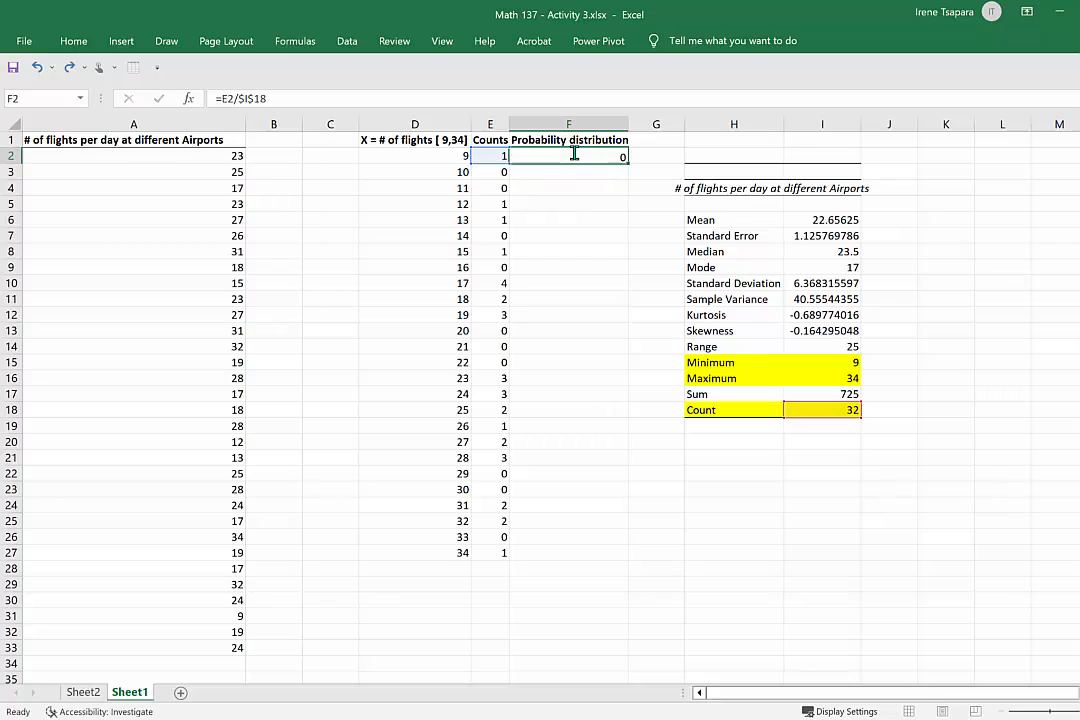
# Fill the probability formula from F2 down to F27.
pyautogui.click(605, 156)
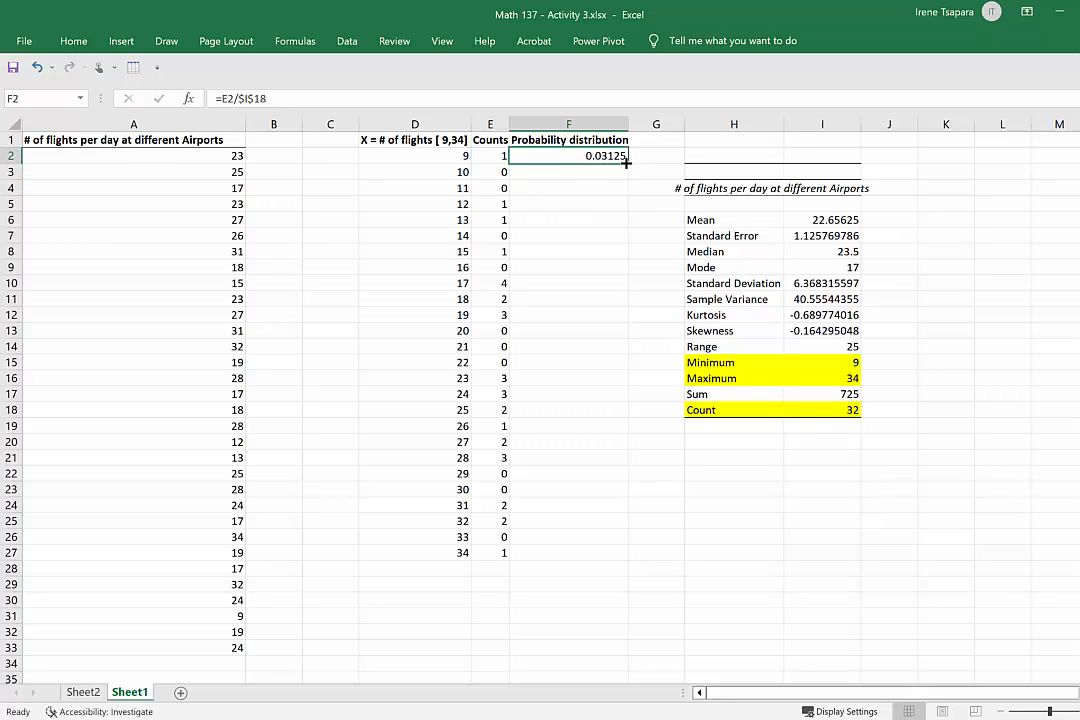
pyautogui.moveTo(628, 163); pyautogui.dragTo(621, 558)
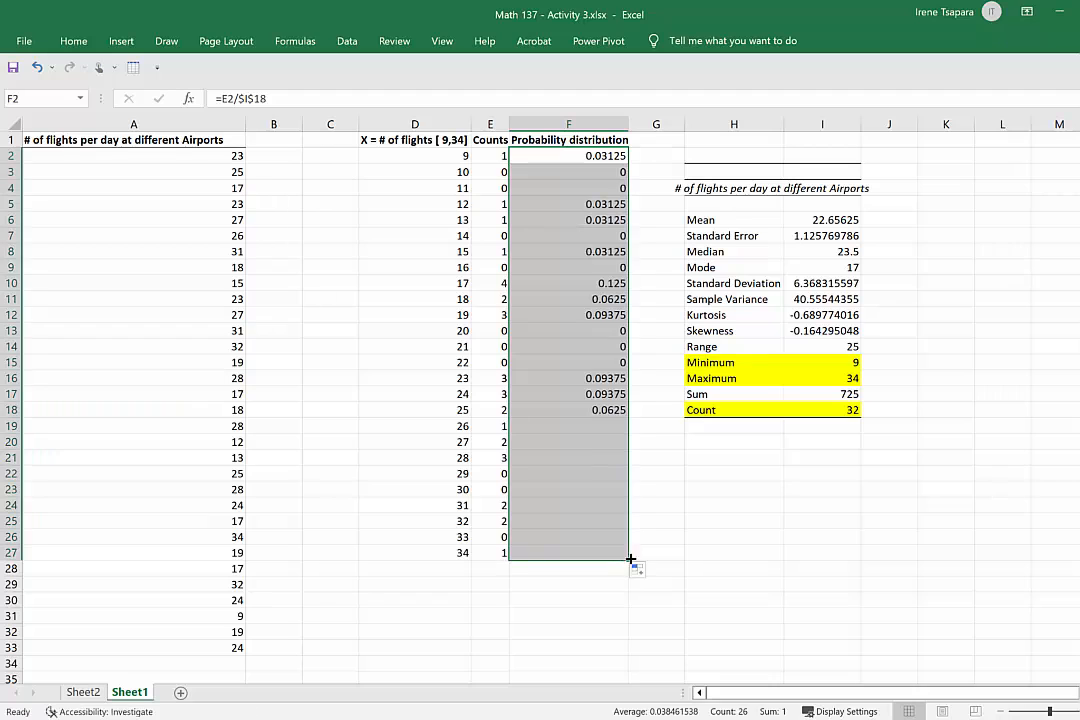
pyautogui.click(811, 527)
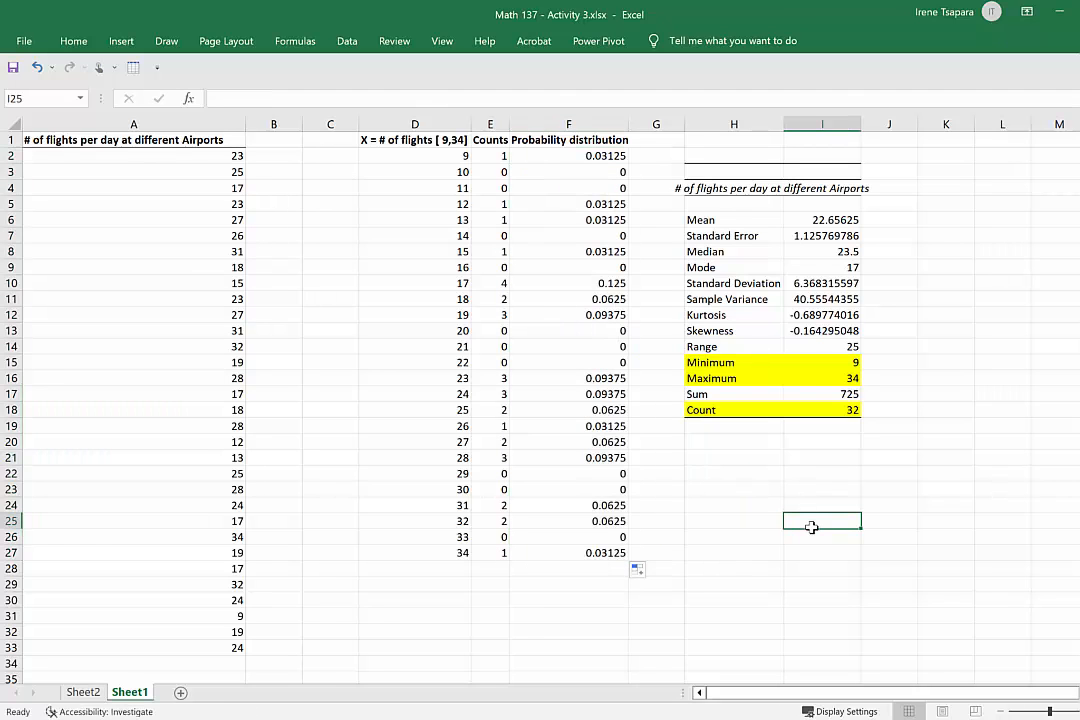
pyautogui.hscroll(4, 812, 527)
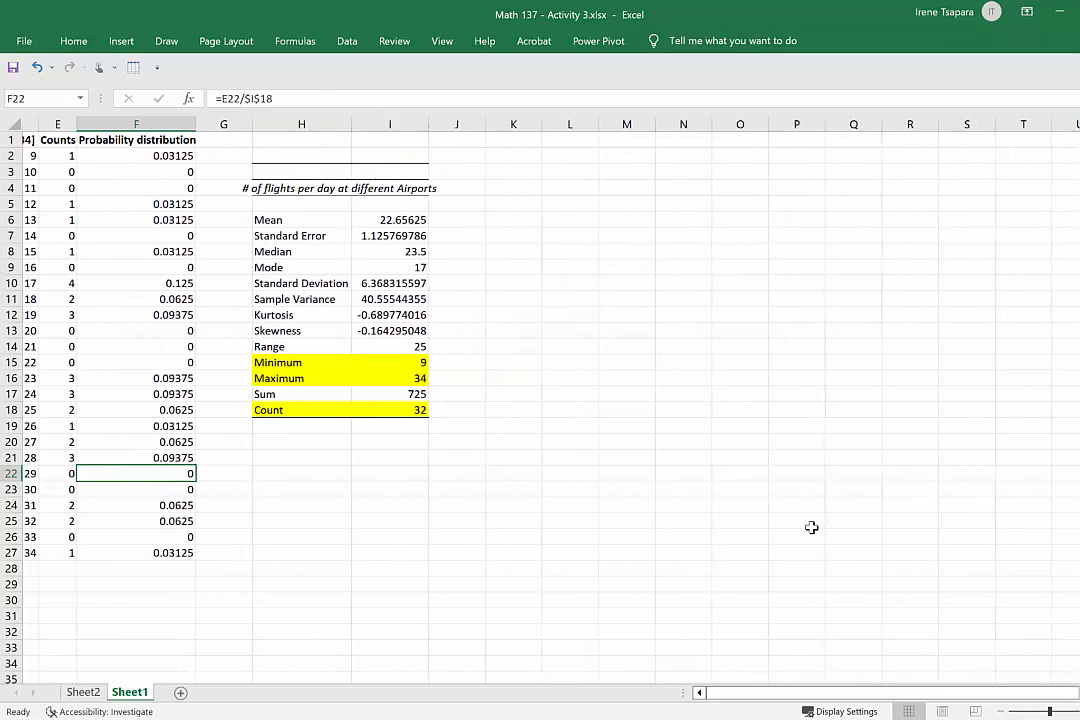
pyautogui.moveTo(1020, 694); pyautogui.dragTo(825, 712)
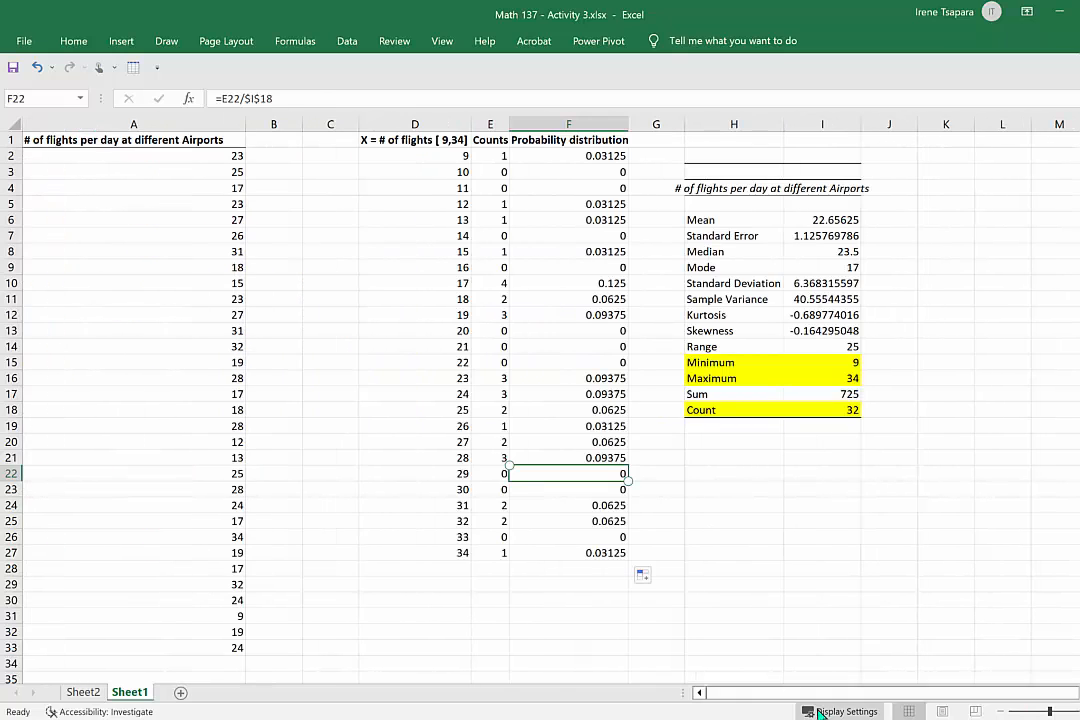
pyautogui.click(712, 566)
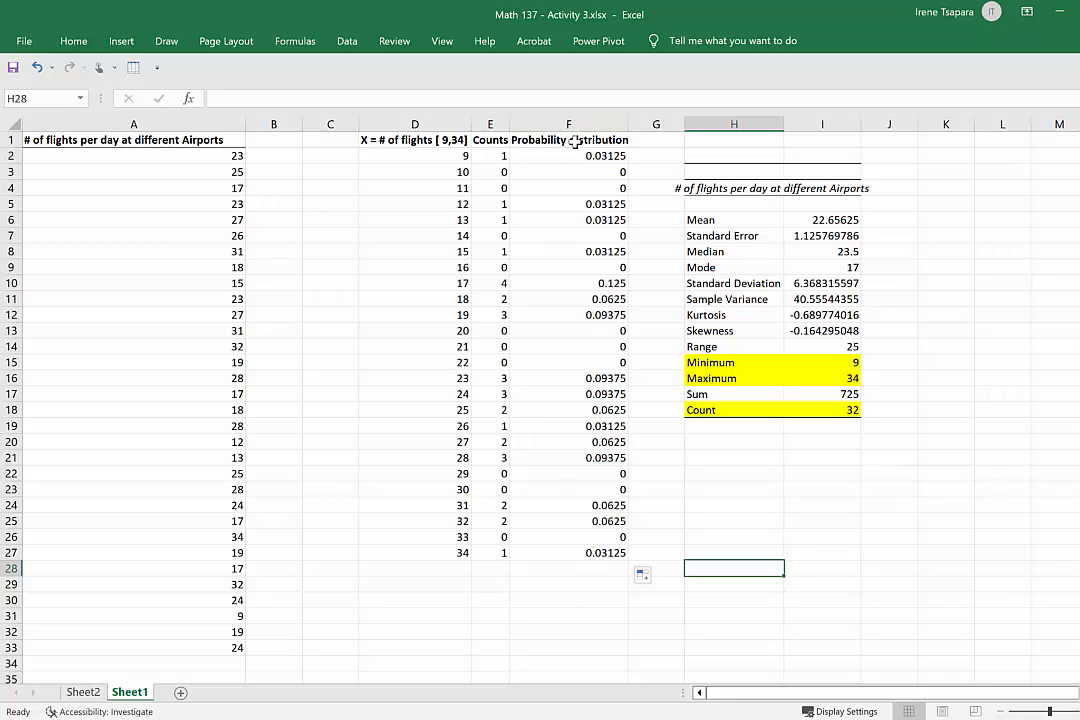
# Total the probabilities in F29 with the formula =SUM(F2:F27).
pyautogui.click(596, 584)
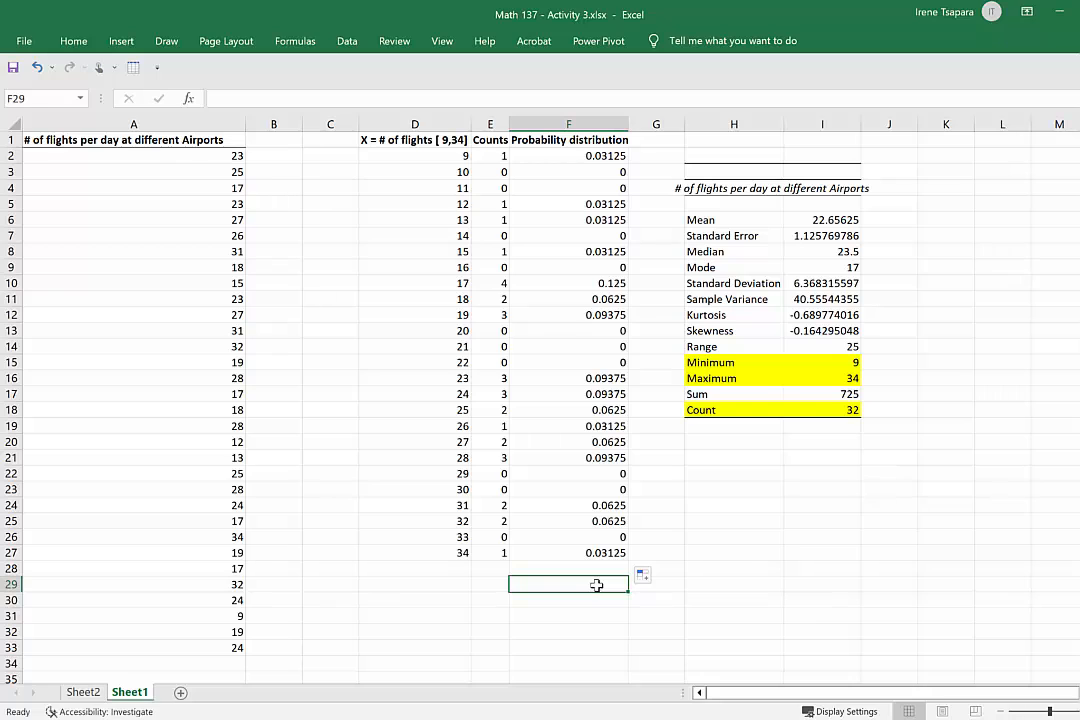
pyautogui.write('=sum')
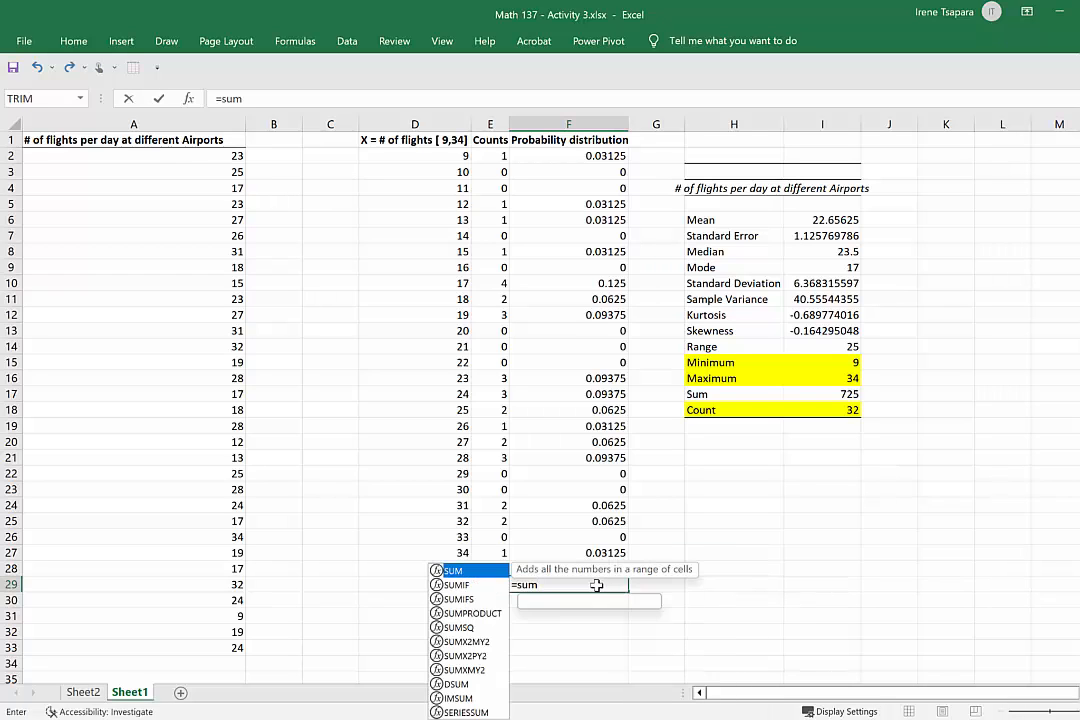
pyautogui.write('(')
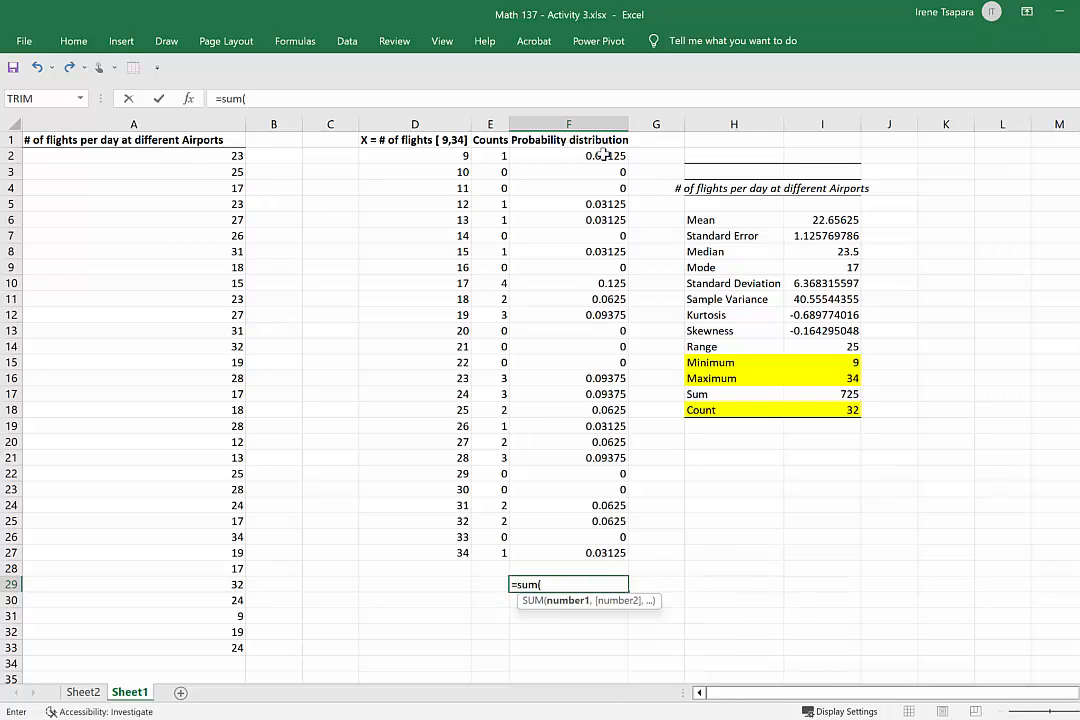
pyautogui.moveTo(512, 155); pyautogui.dragTo(580, 550)
pyautogui.write(')')
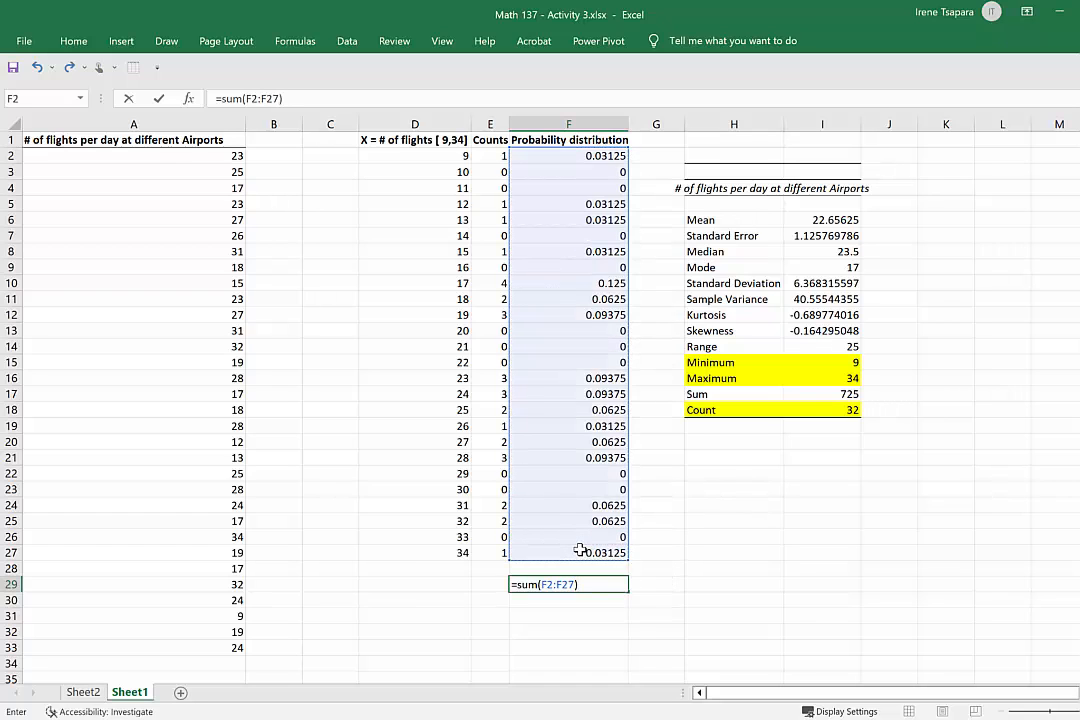
pyautogui.press('Return')
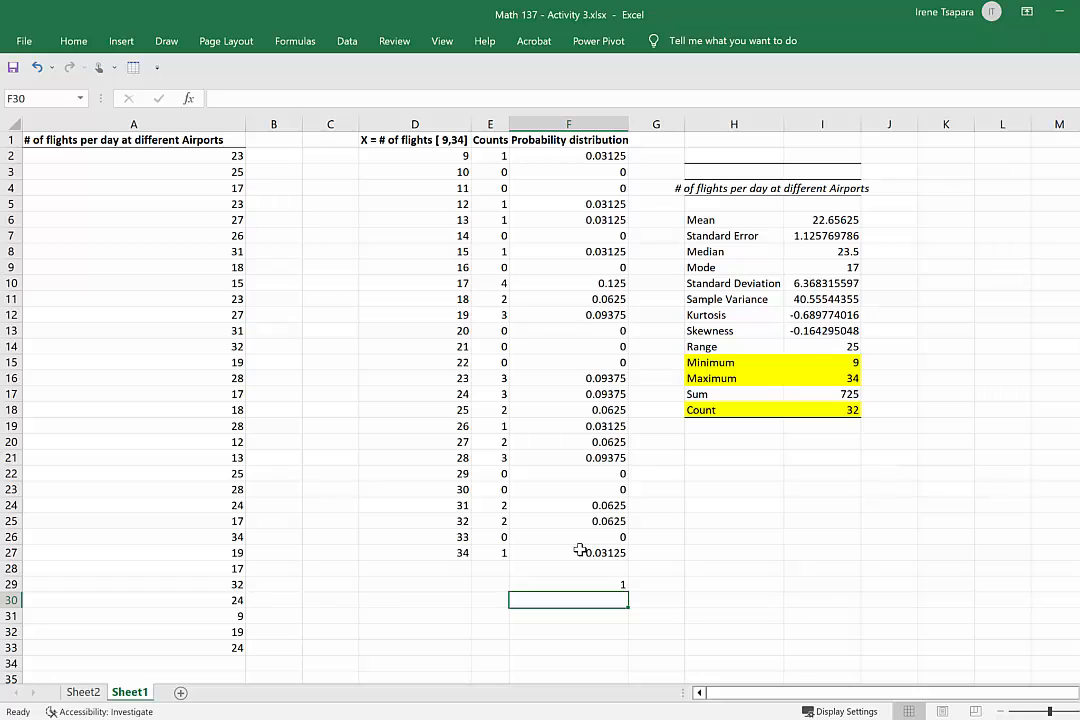
pyautogui.press('Up')
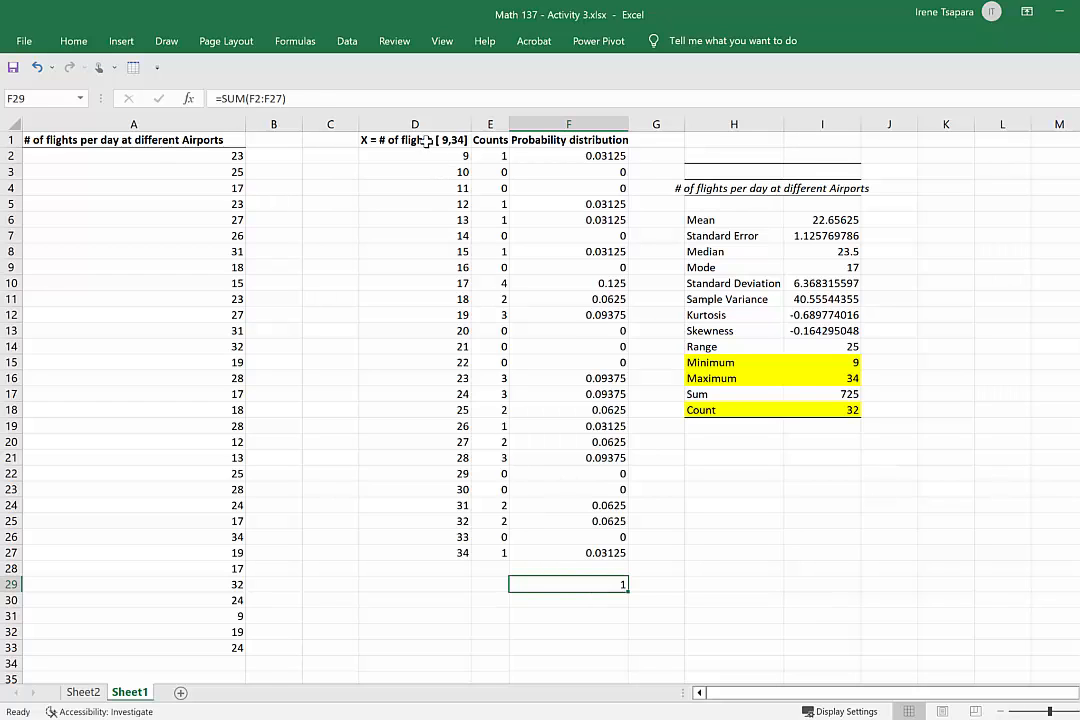
# Hide the Counts column E so the X values and the probability distribution sit side by side.
pyautogui.moveTo(375, 140); pyautogui.dragTo(558, 552)
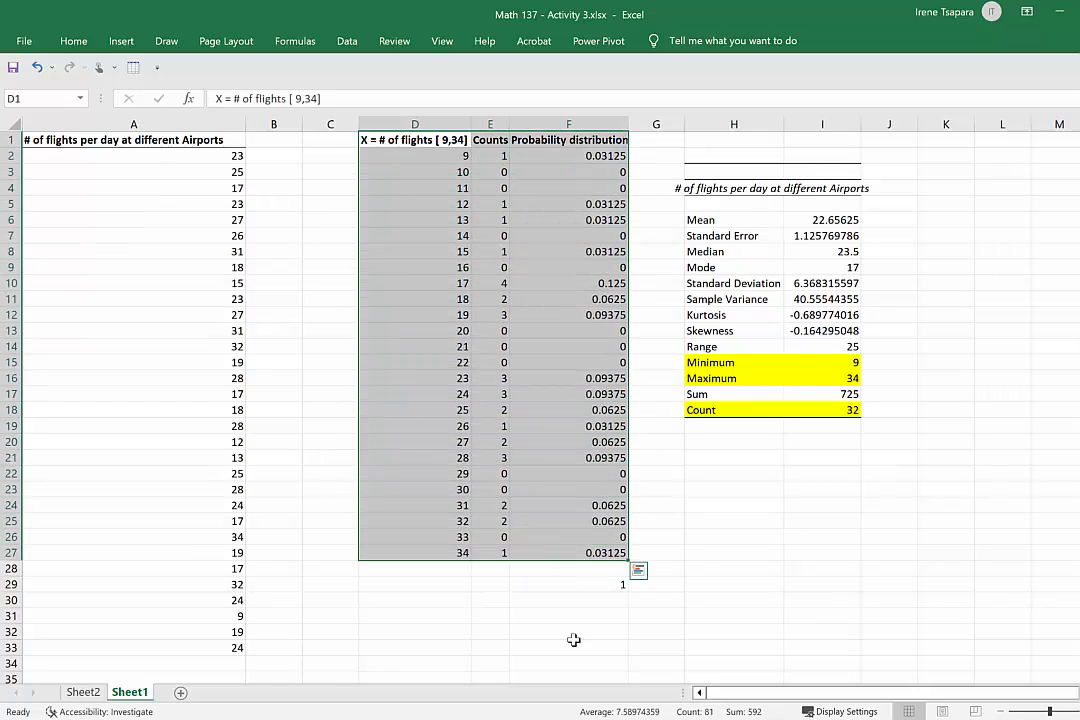
pyautogui.click(871, 619)
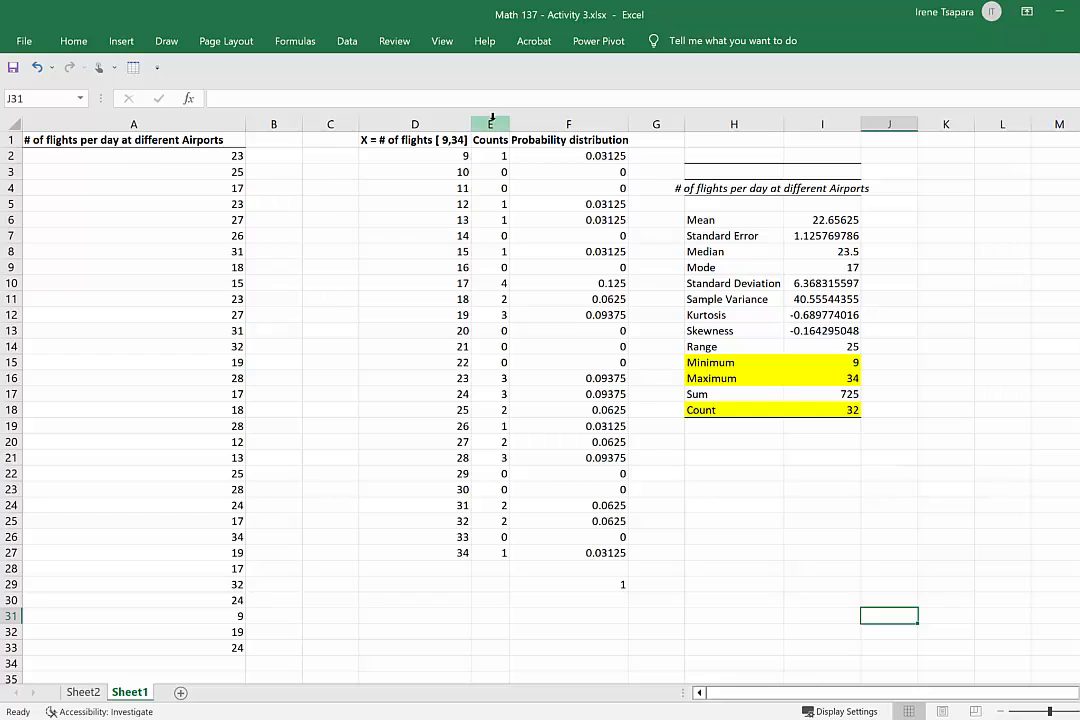
pyautogui.click(492, 124)
pyautogui.rightClick(493, 127)
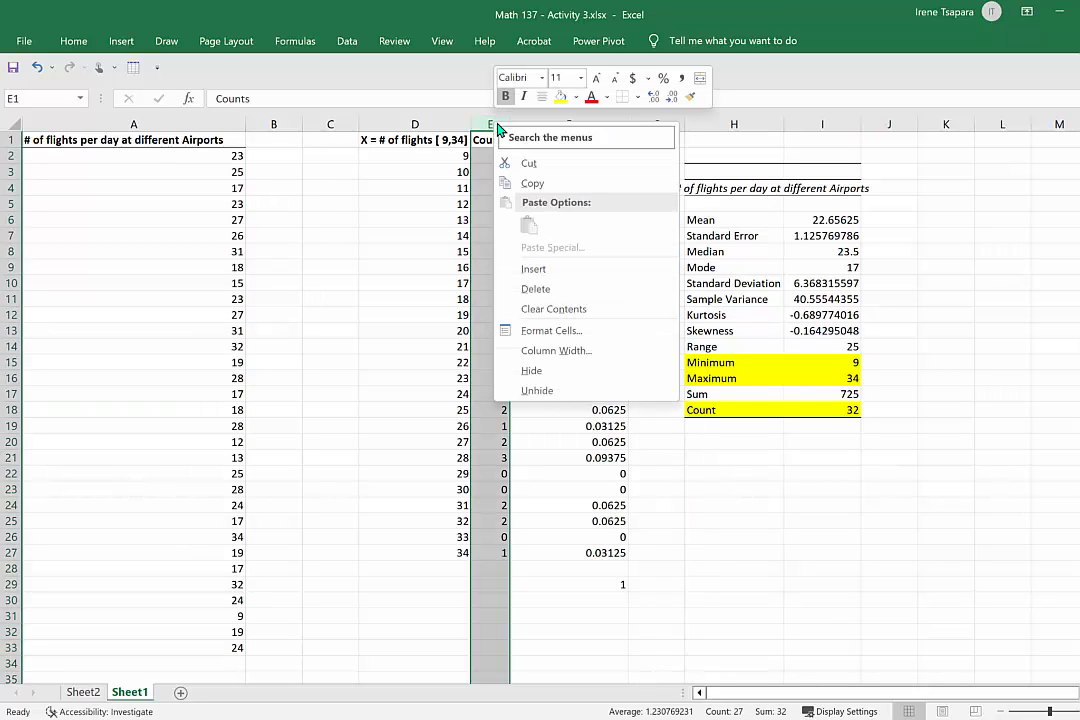
pyautogui.click(548, 371)
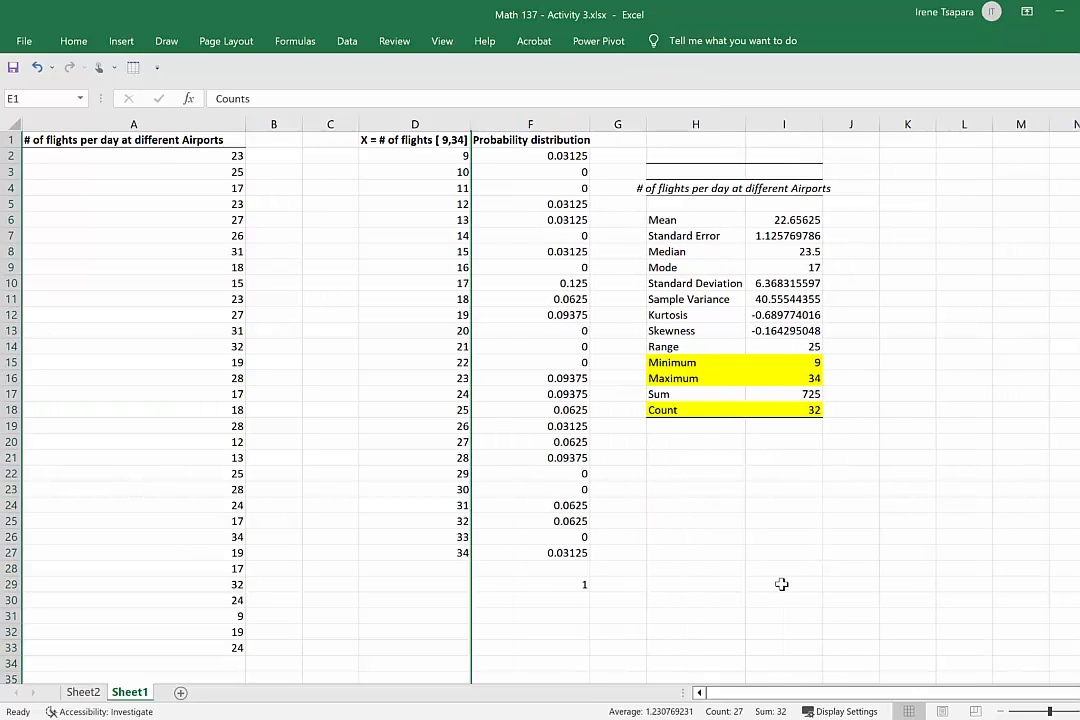
pyautogui.click(782, 541)
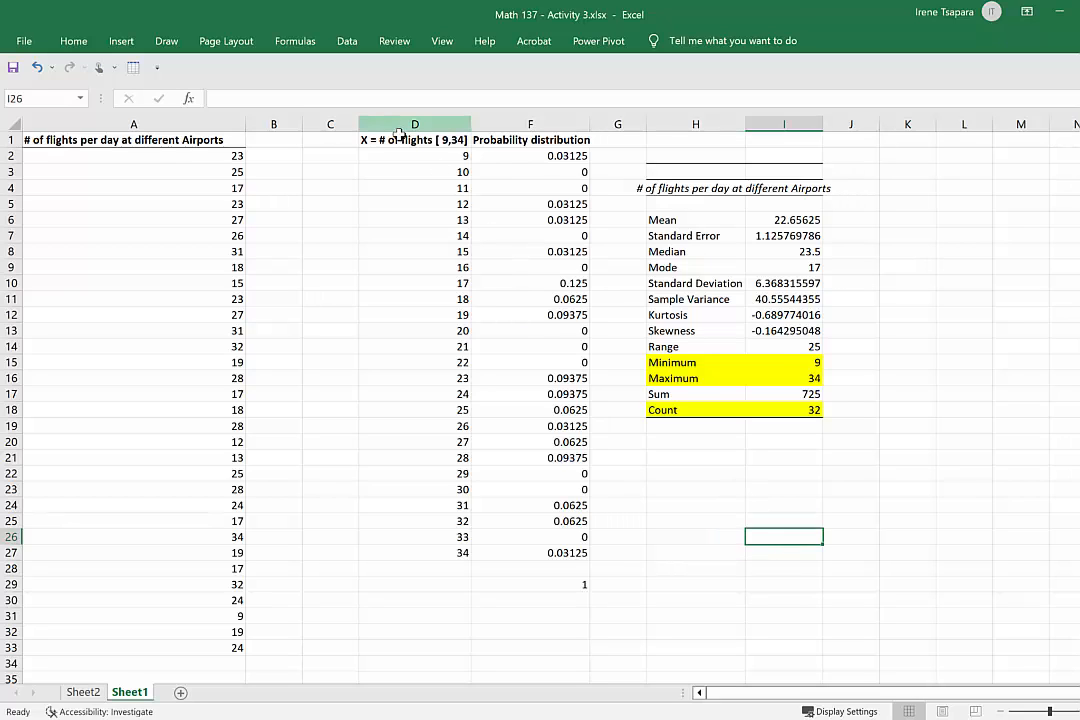
# Apply All Borders and Thick Outside Borders to the probability table in D1:F27.
pyautogui.moveTo(410, 143); pyautogui.dragTo(558, 560)
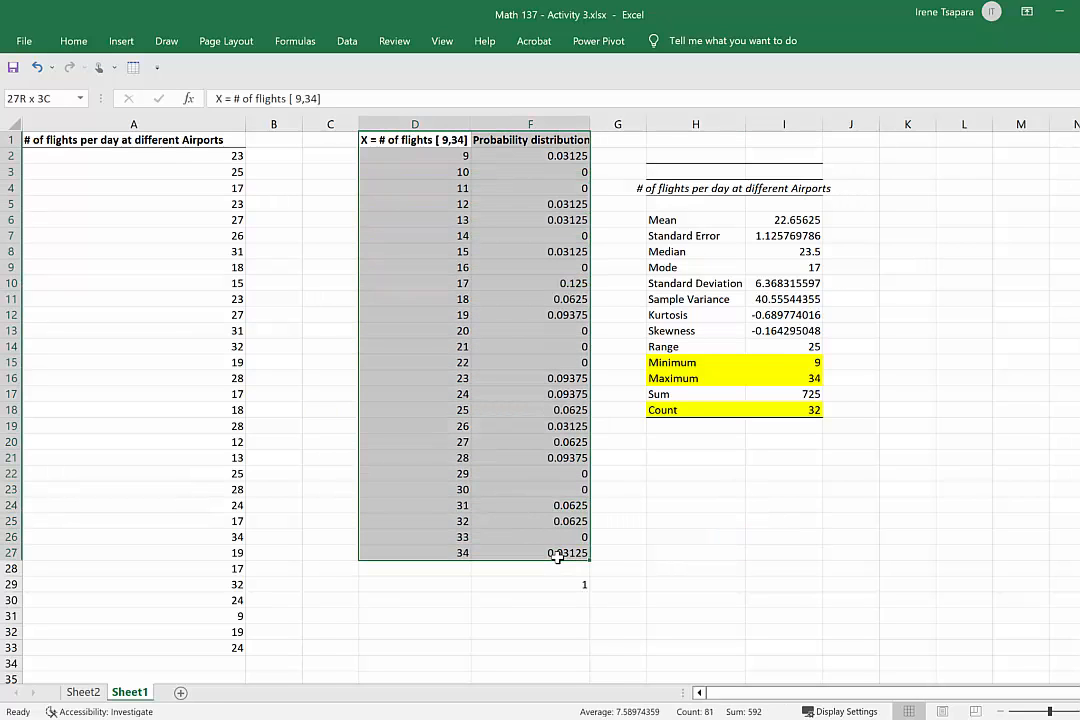
pyautogui.click(73, 40)
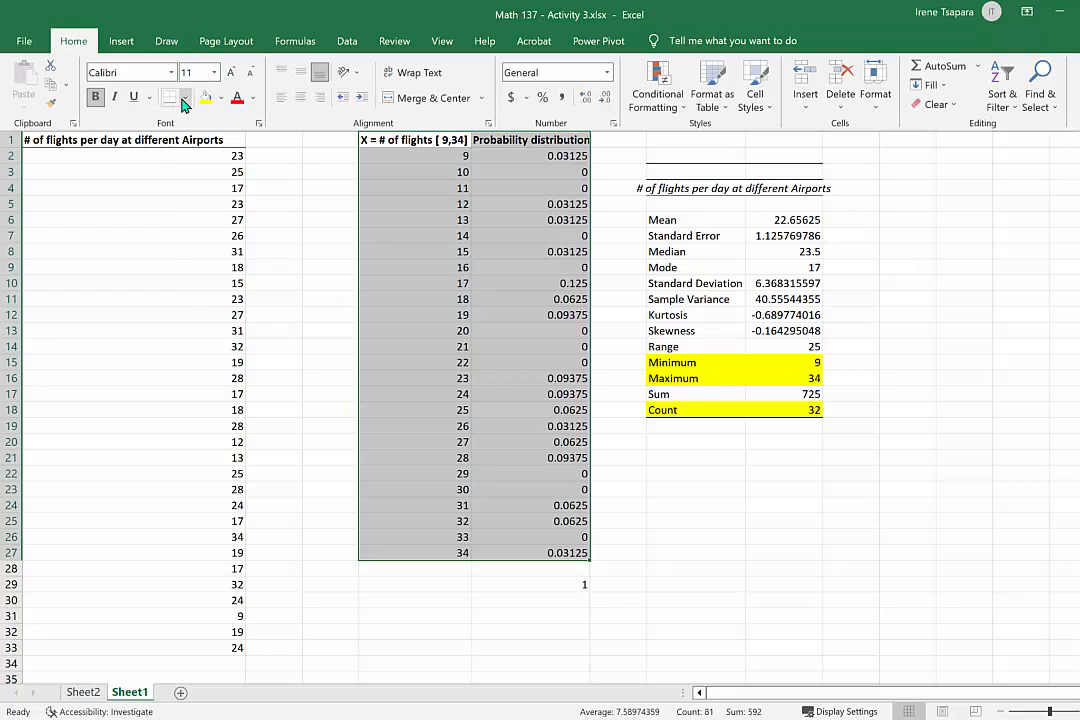
pyautogui.click(184, 97)
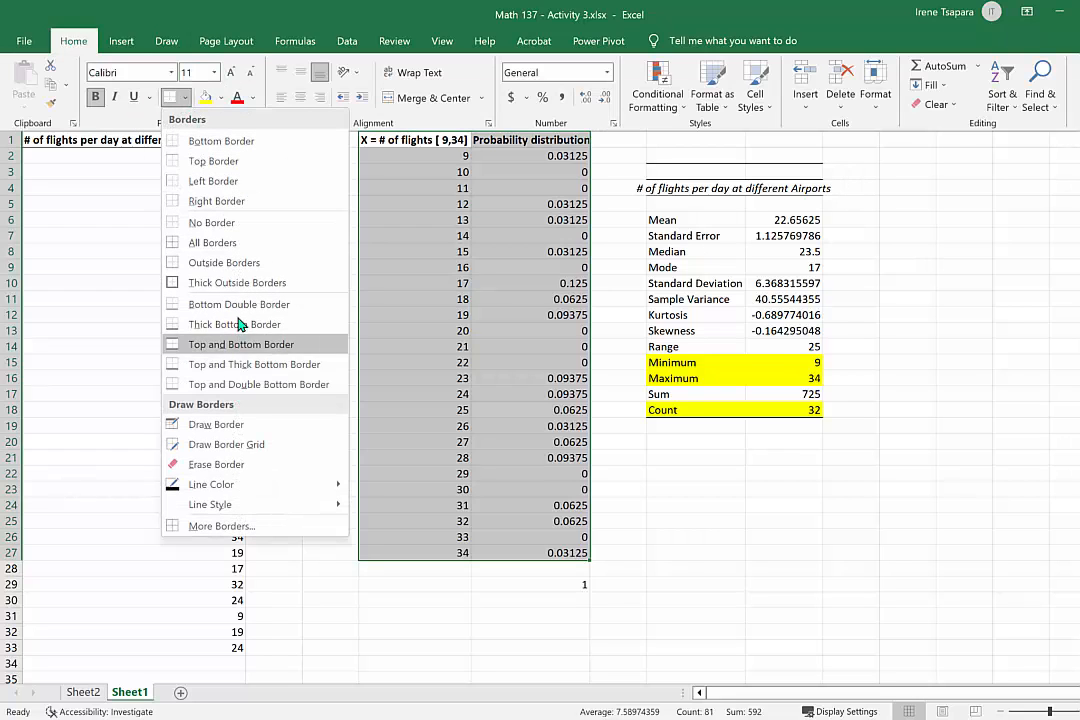
pyautogui.click(212, 243)
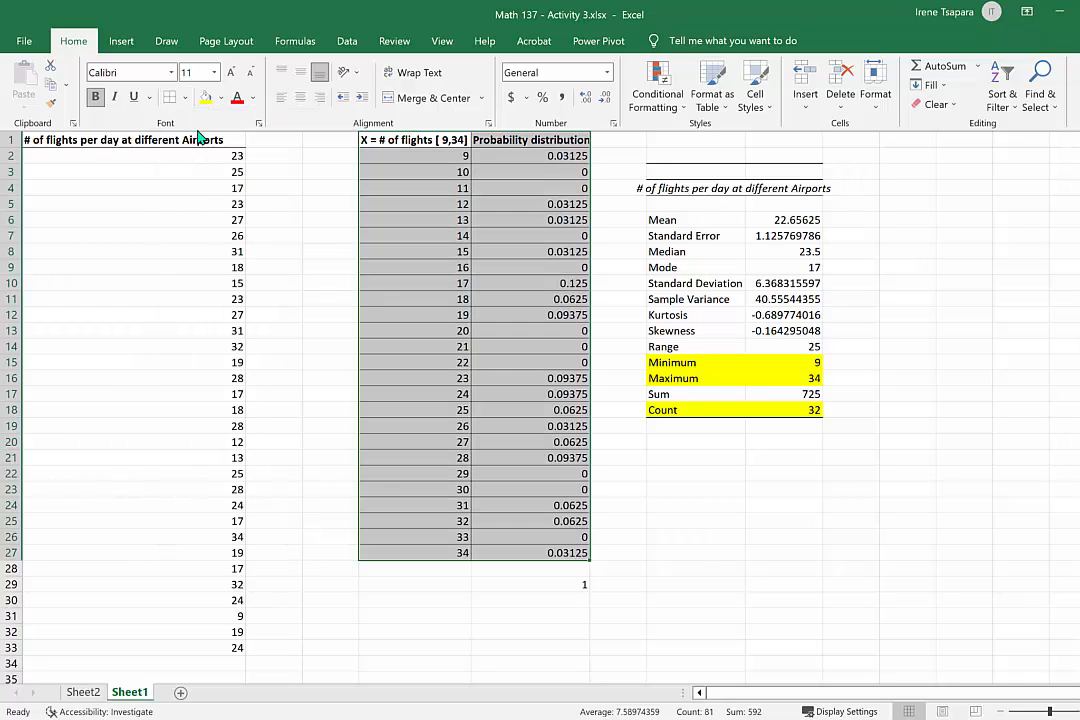
pyautogui.click(184, 97)
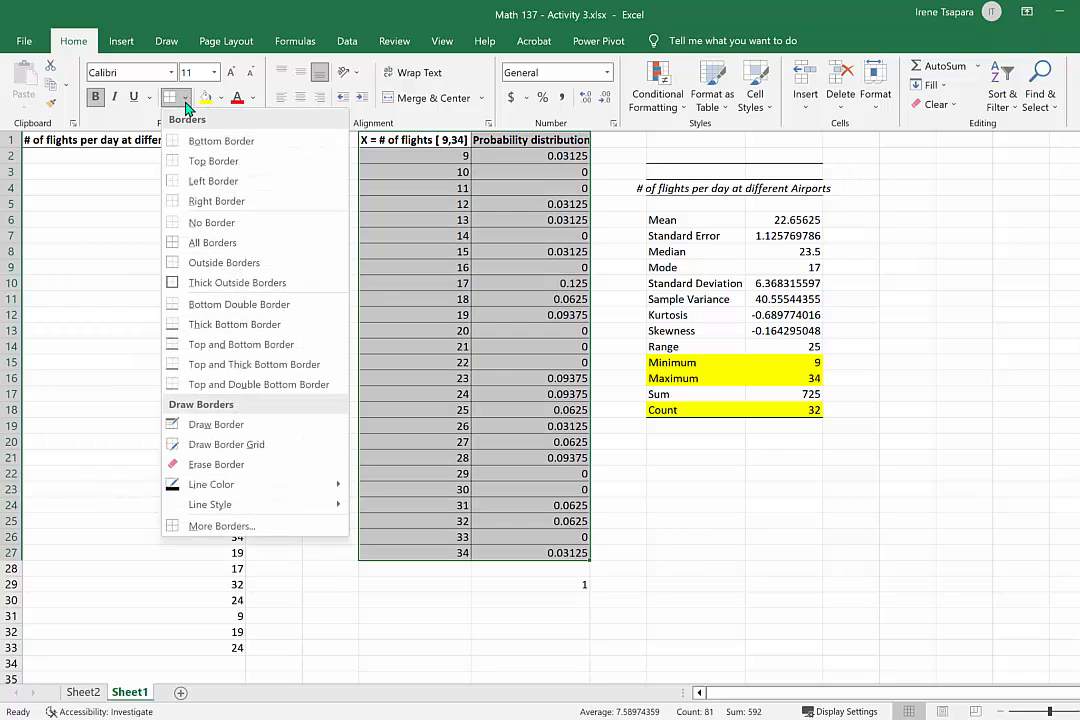
pyautogui.click(212, 282)
pyautogui.click(730, 527)
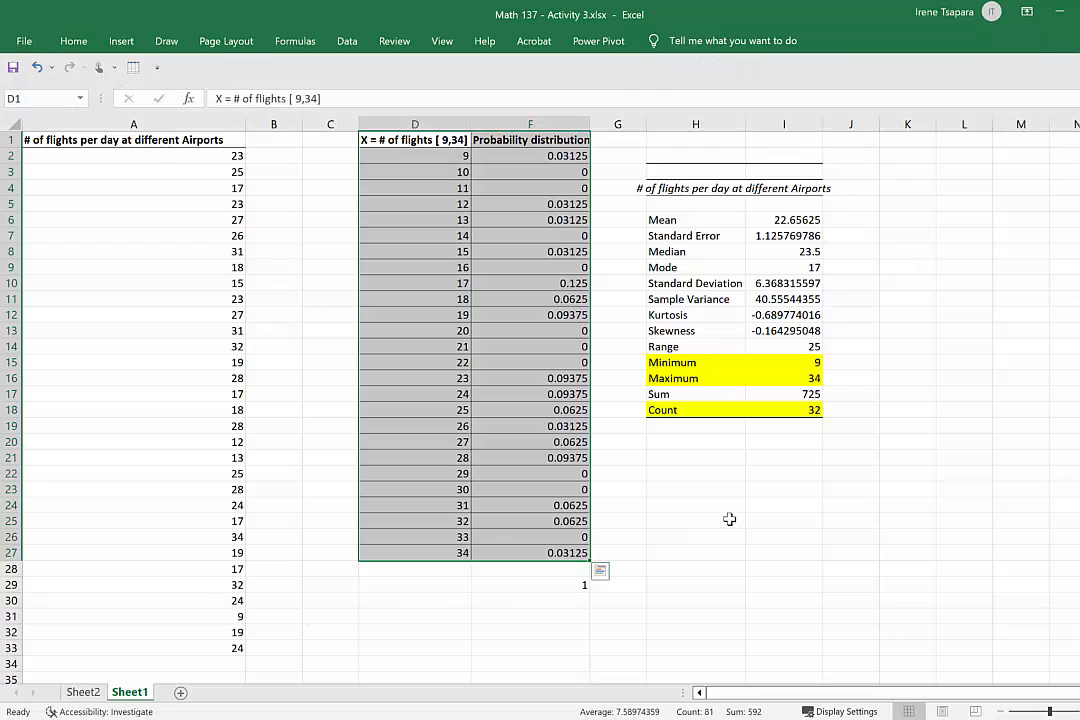
pyautogui.click(729, 519)
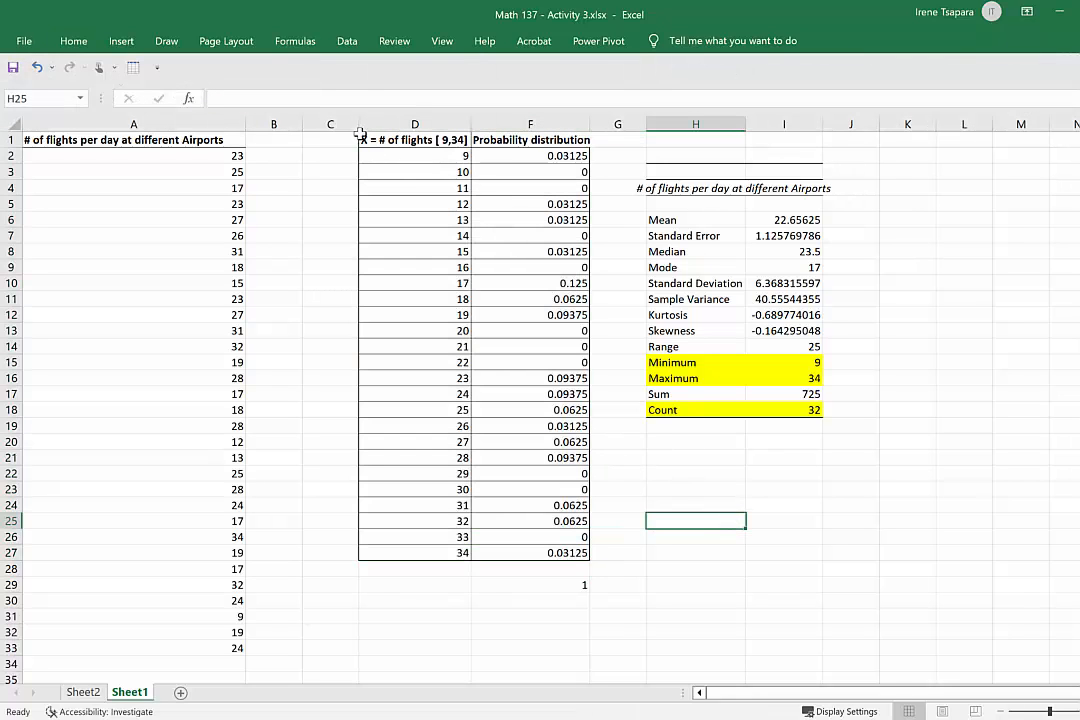
# Fill the header cells D1:F1 of the probability table with a light orange colour.
pyautogui.moveTo(393, 140); pyautogui.dragTo(535, 140)
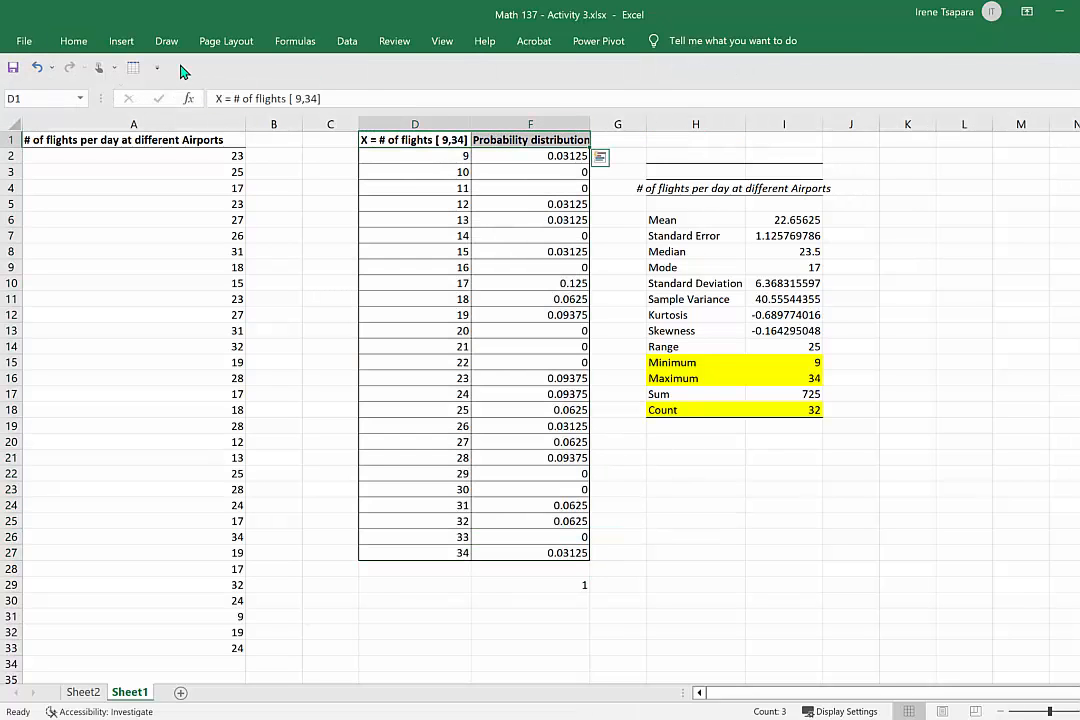
pyautogui.click(74, 44)
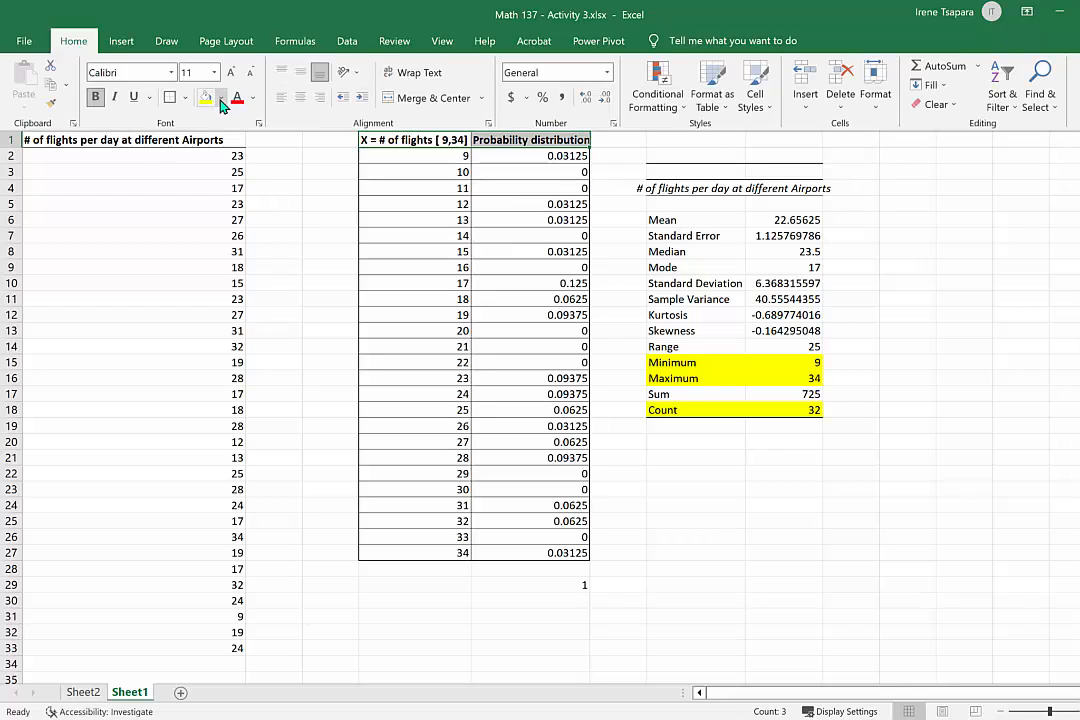
pyautogui.click(221, 99)
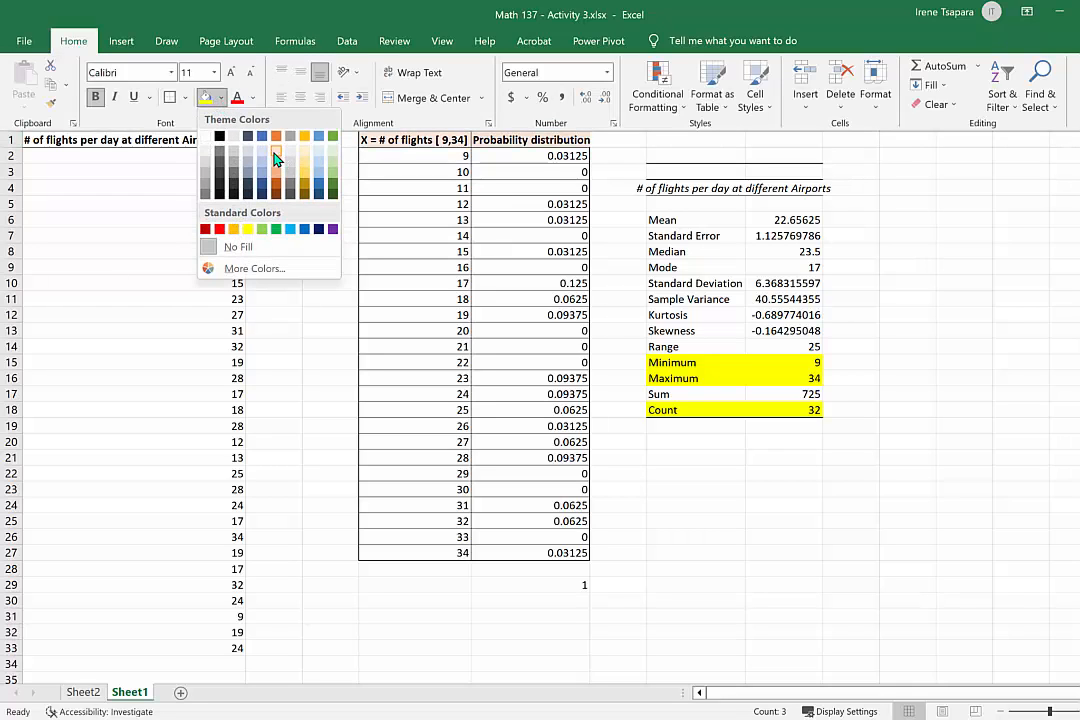
pyautogui.click(276, 158)
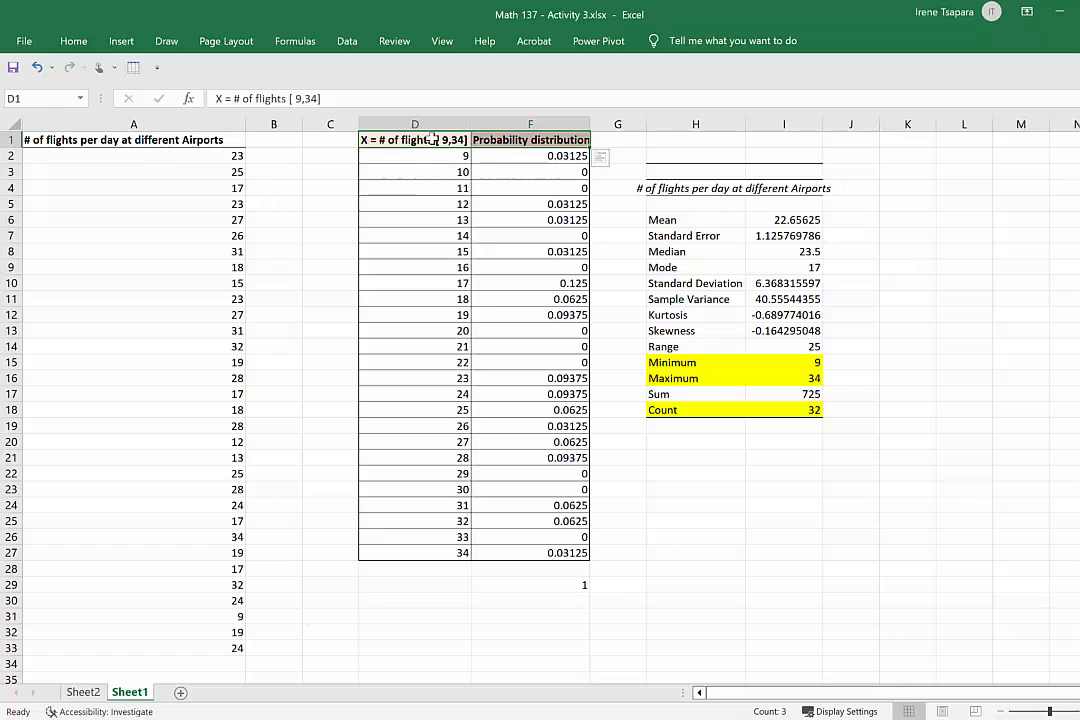
# Copy the probability table D1:F27 and paste it as values only at H22, below the summary statistics.
pyautogui.moveTo(430, 140); pyautogui.dragTo(536, 556)
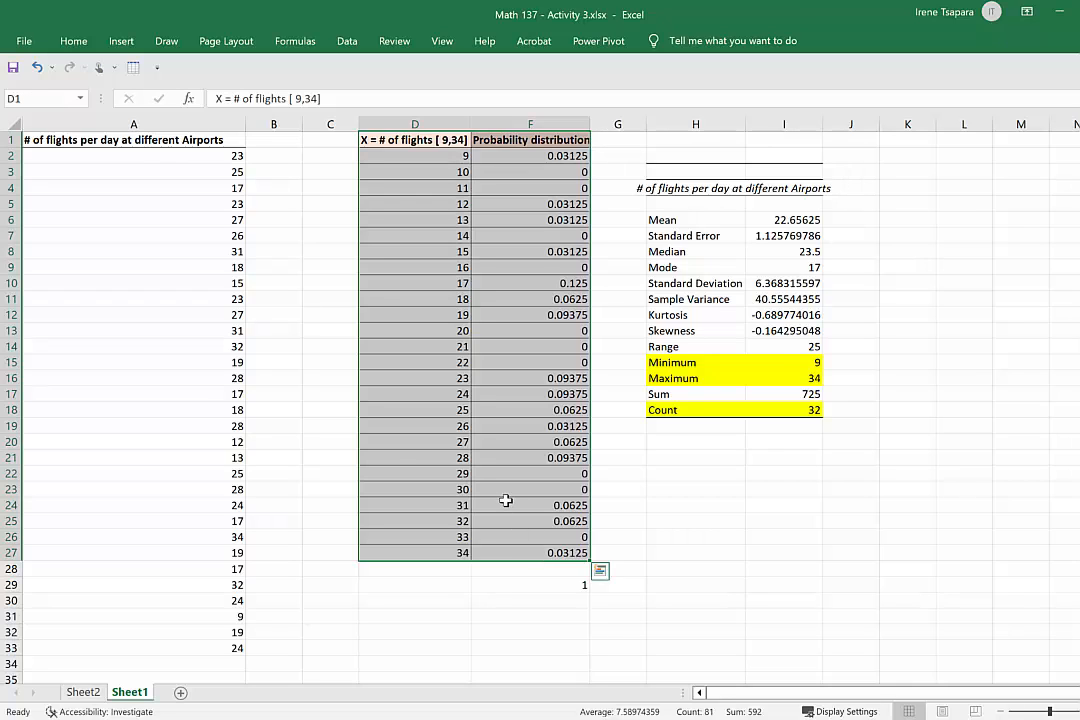
pyautogui.rightClick(506, 500)
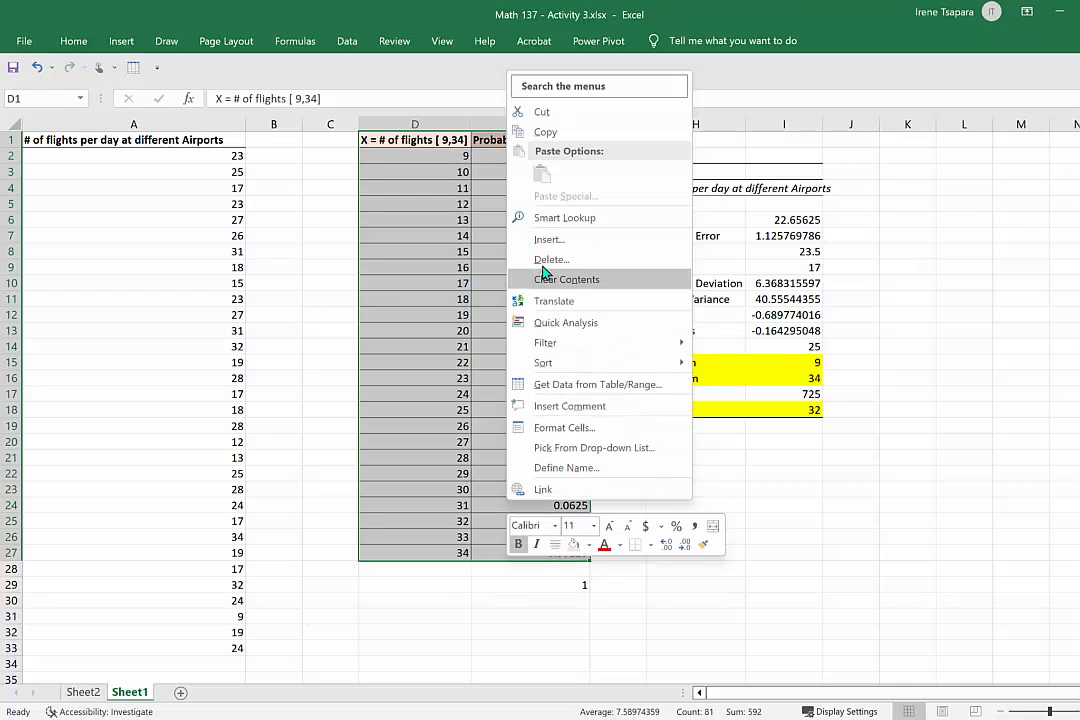
pyautogui.click(546, 132)
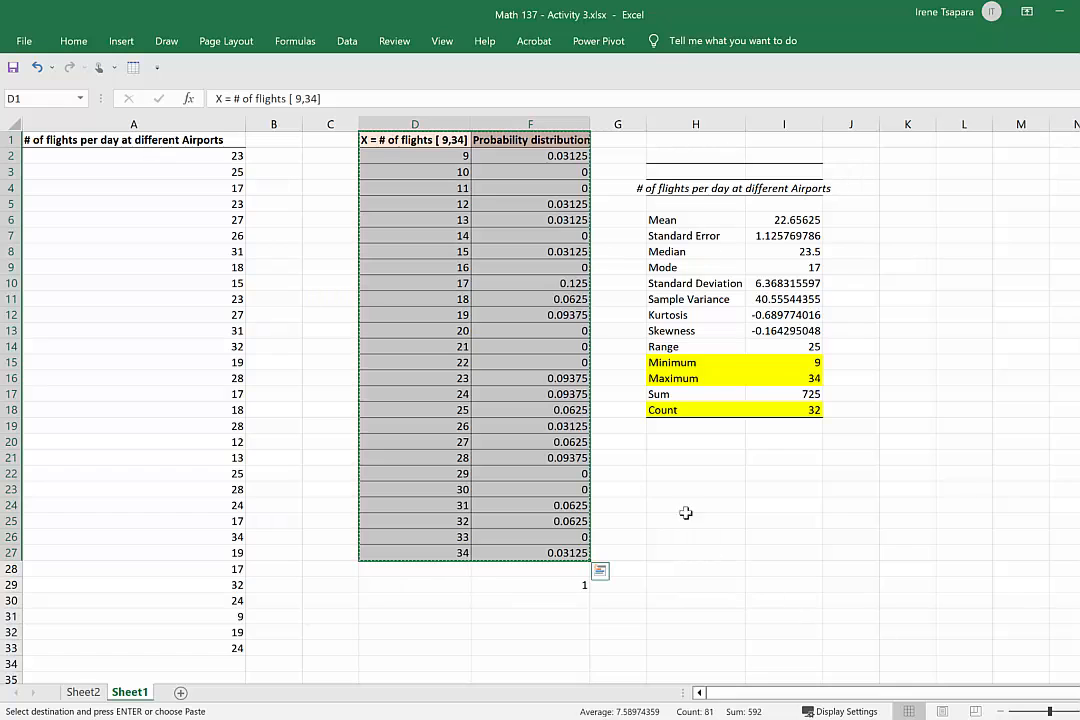
pyautogui.click(685, 473)
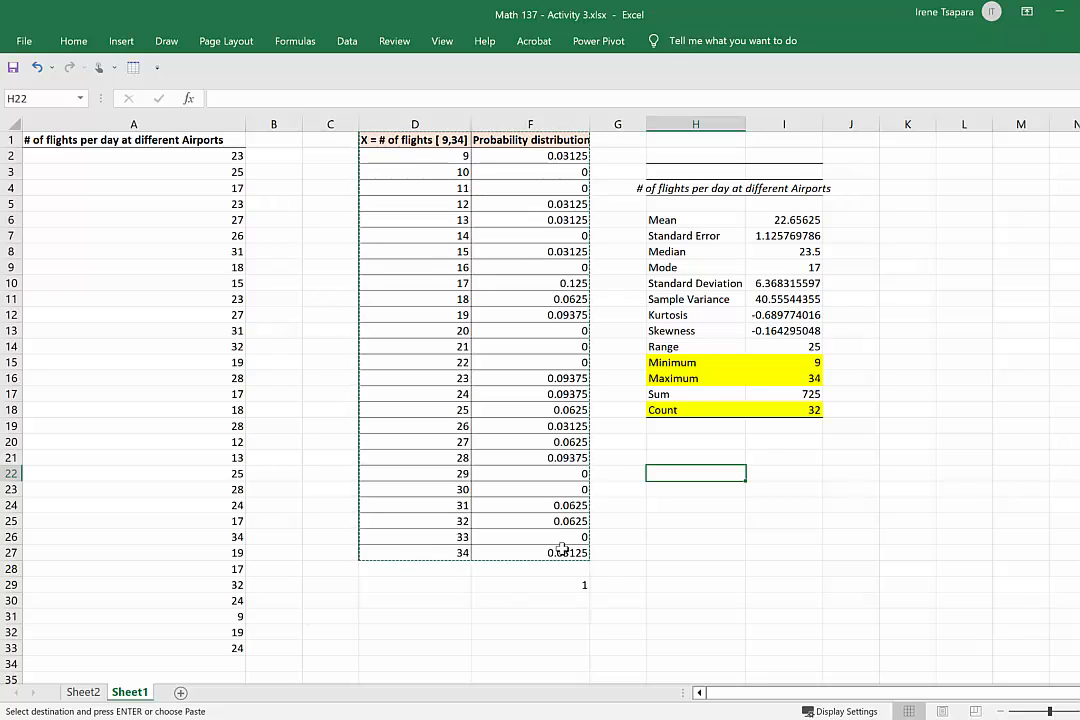
pyautogui.rightClick(720, 472)
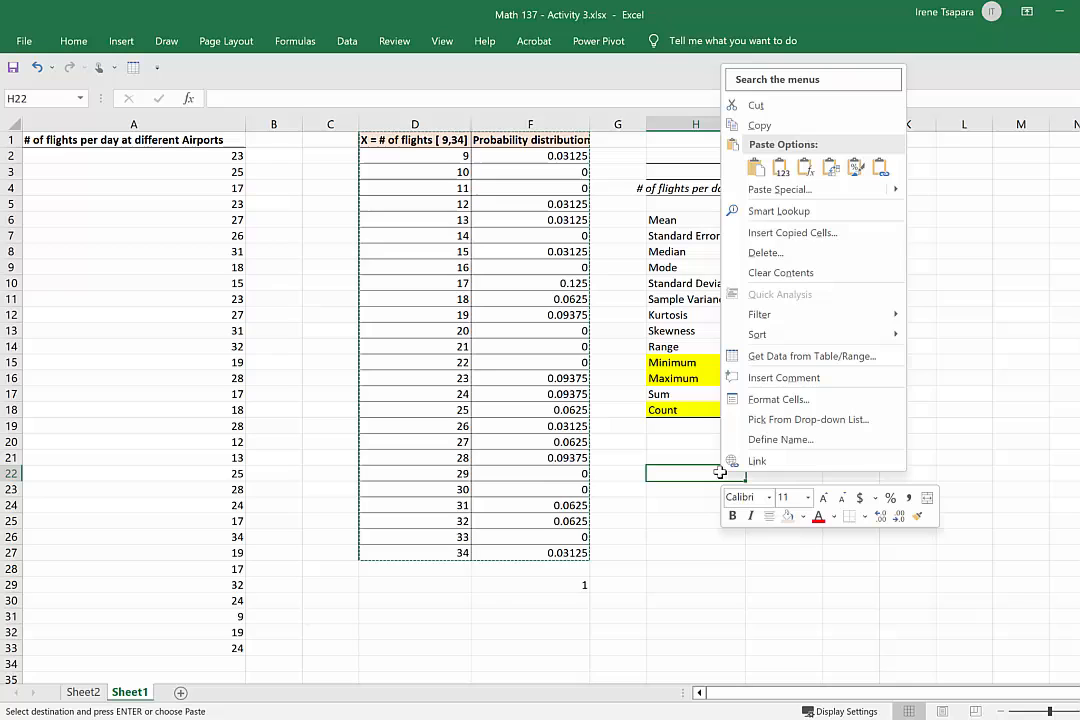
pyautogui.click(747, 174)
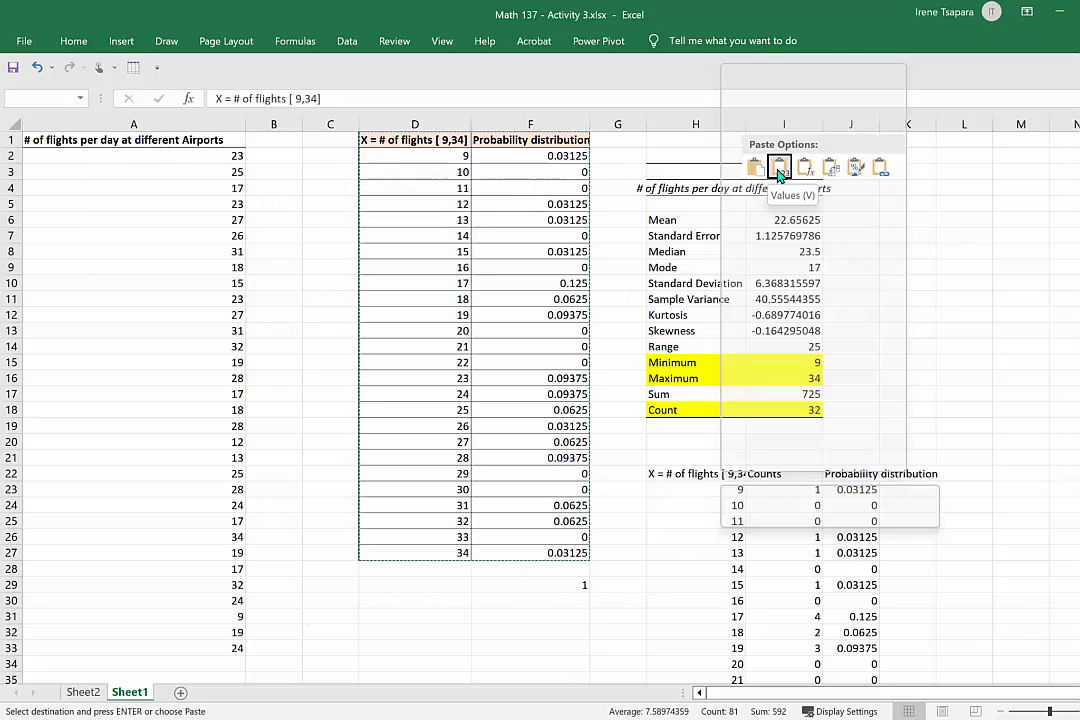
pyautogui.click(779, 172)
pyautogui.click(1062, 520)
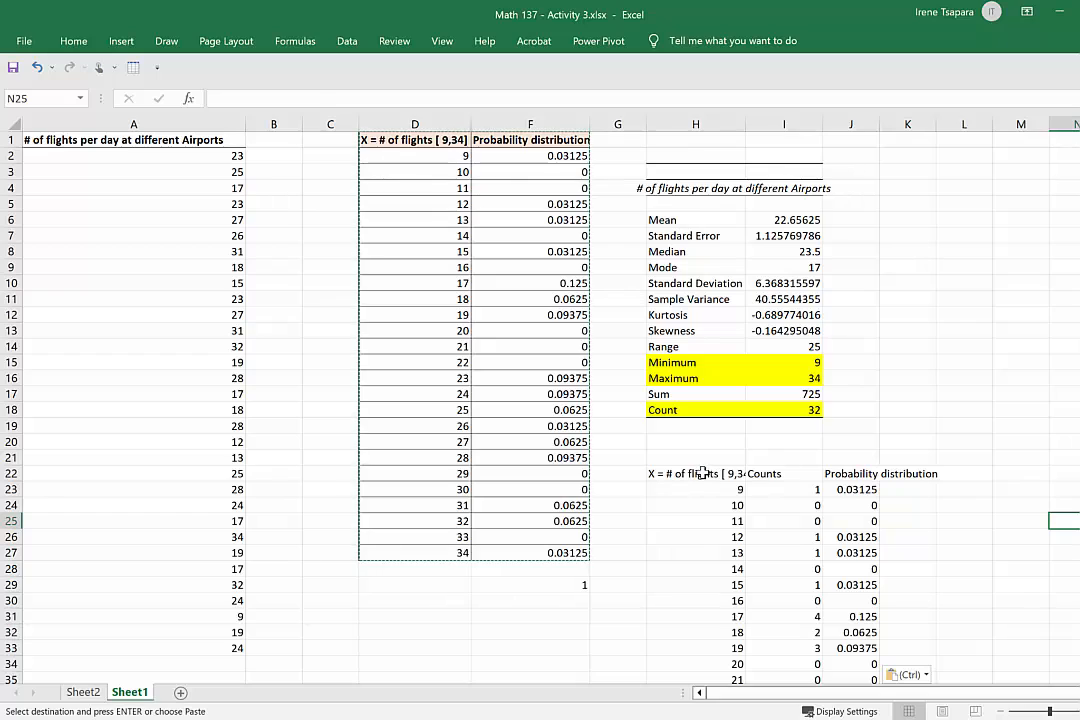
# Compare the content of pasted cell J23 with the formula in the original probability cell F2.
pyautogui.moveTo(701, 474); pyautogui.dragTo(851, 410)
pyautogui.click(851, 410)
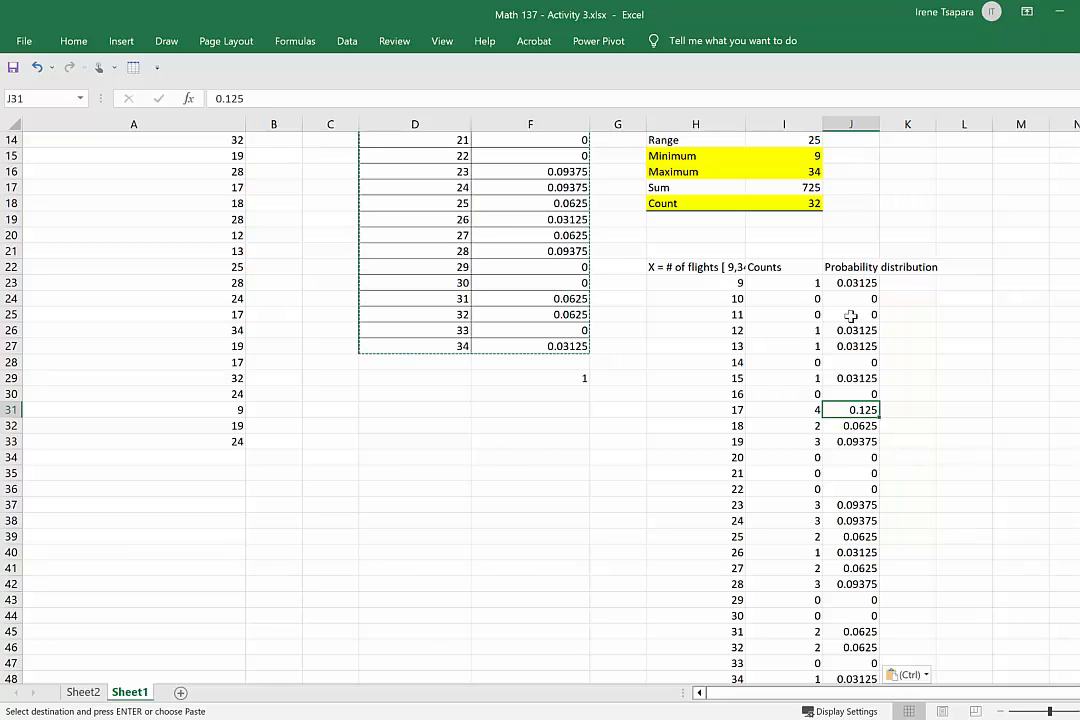
pyautogui.click(855, 284)
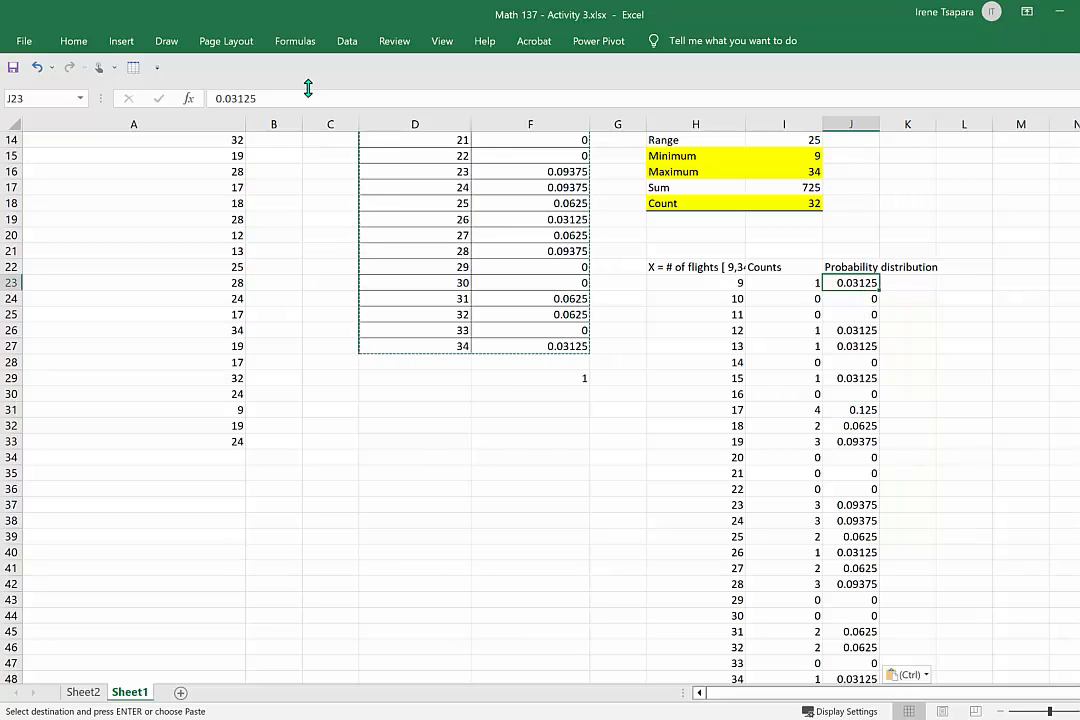
pyautogui.moveTo(268, 101); pyautogui.dragTo(178, 101)
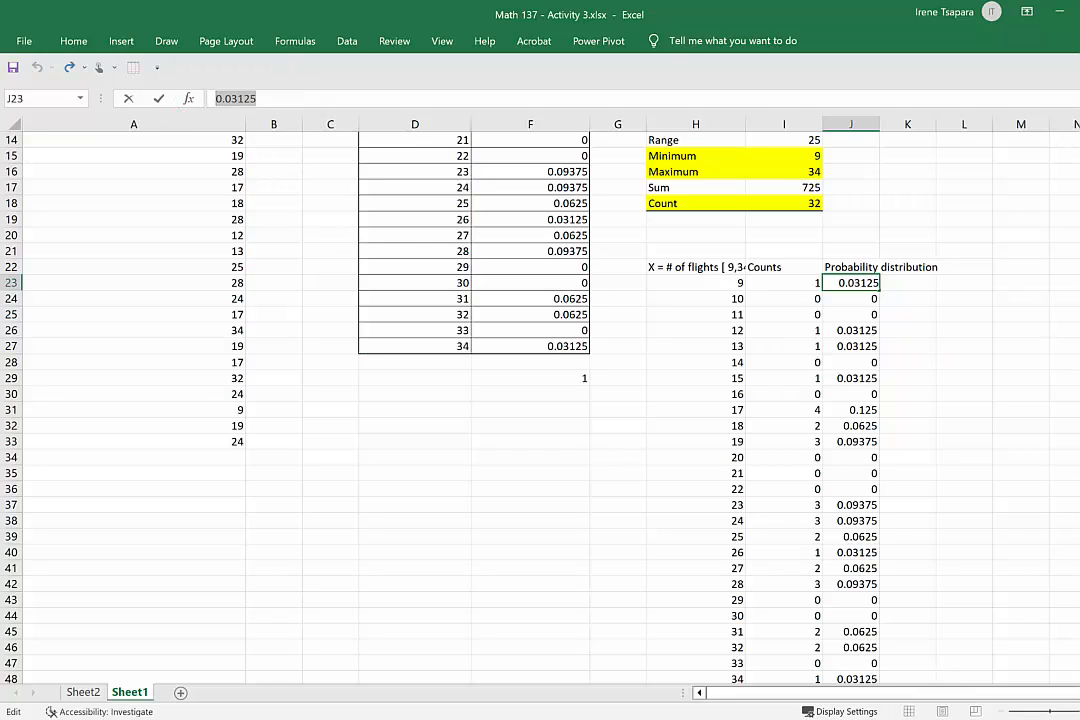
pyautogui.scroll(5, 500, 300)
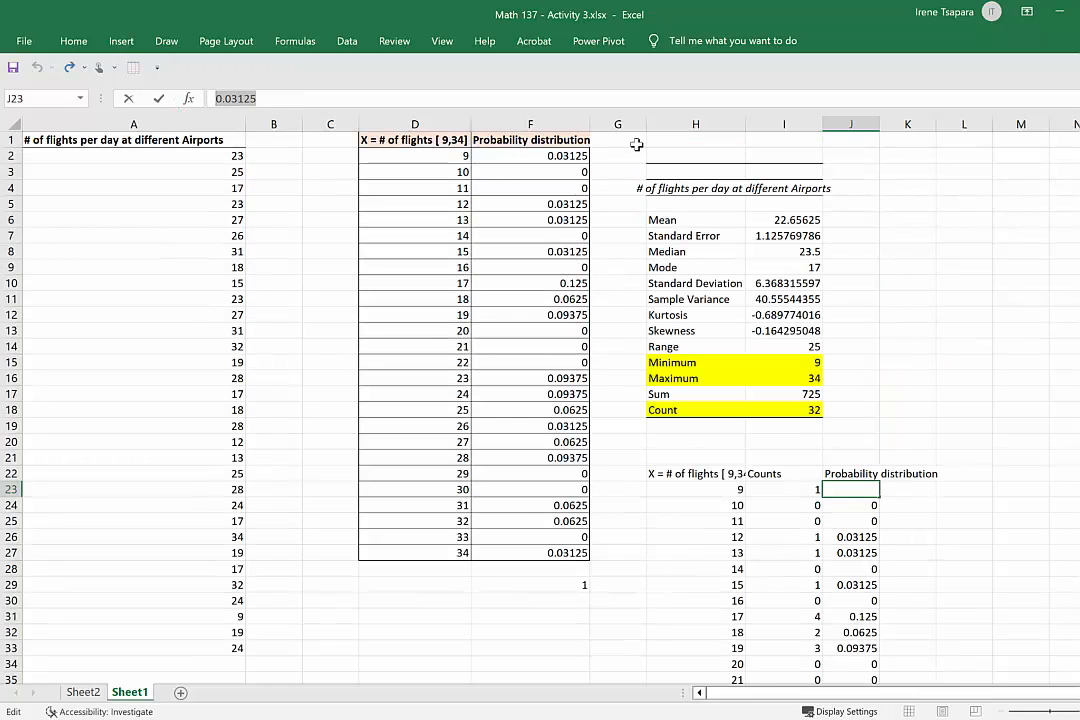
pyautogui.click(517, 162)
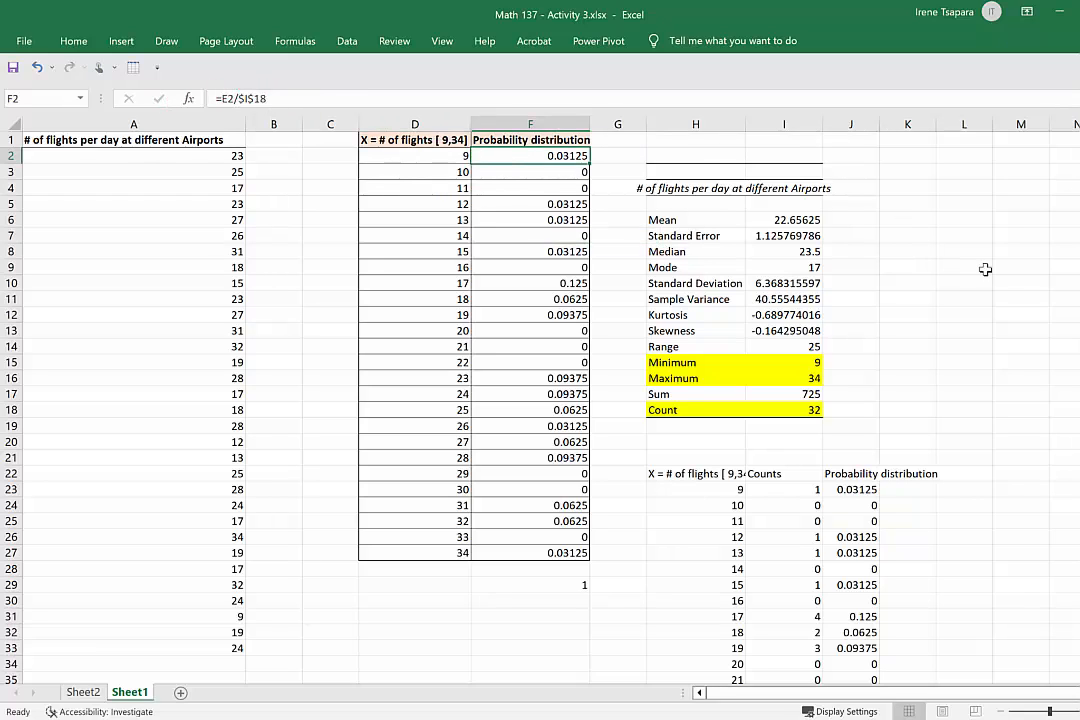
# Copy the pasted values table H22:J48 and paste it transposed at M4 so the distribution runs horizontally.
pyautogui.scroll(-12, 900, 136)
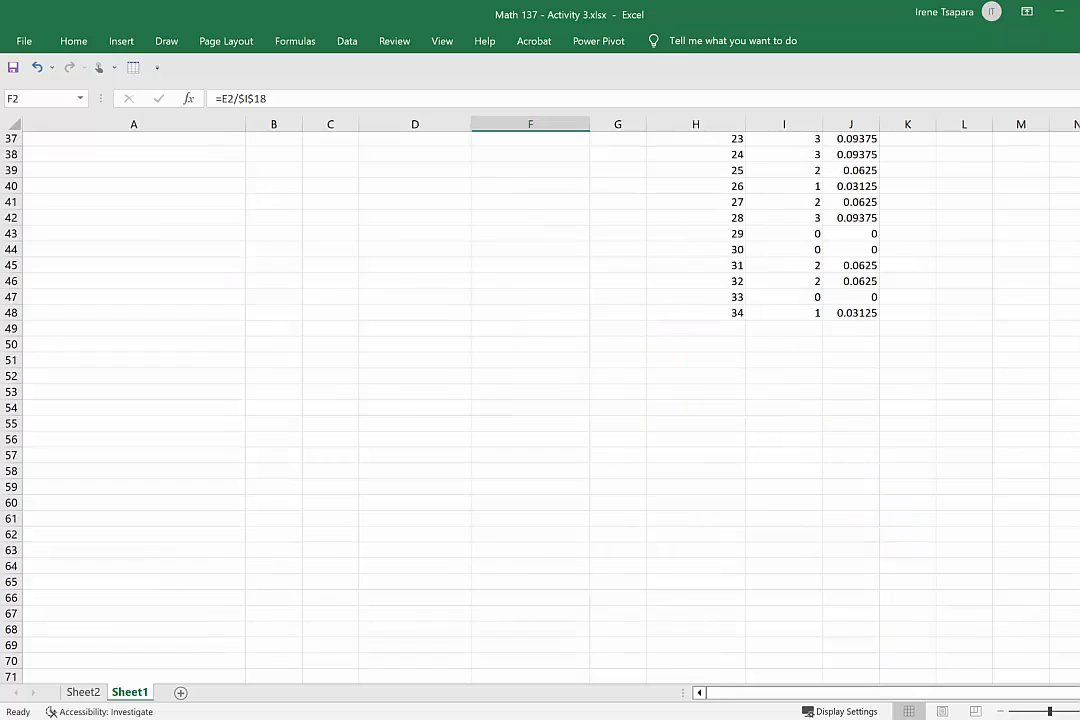
pyautogui.scroll(7, 540, 406)
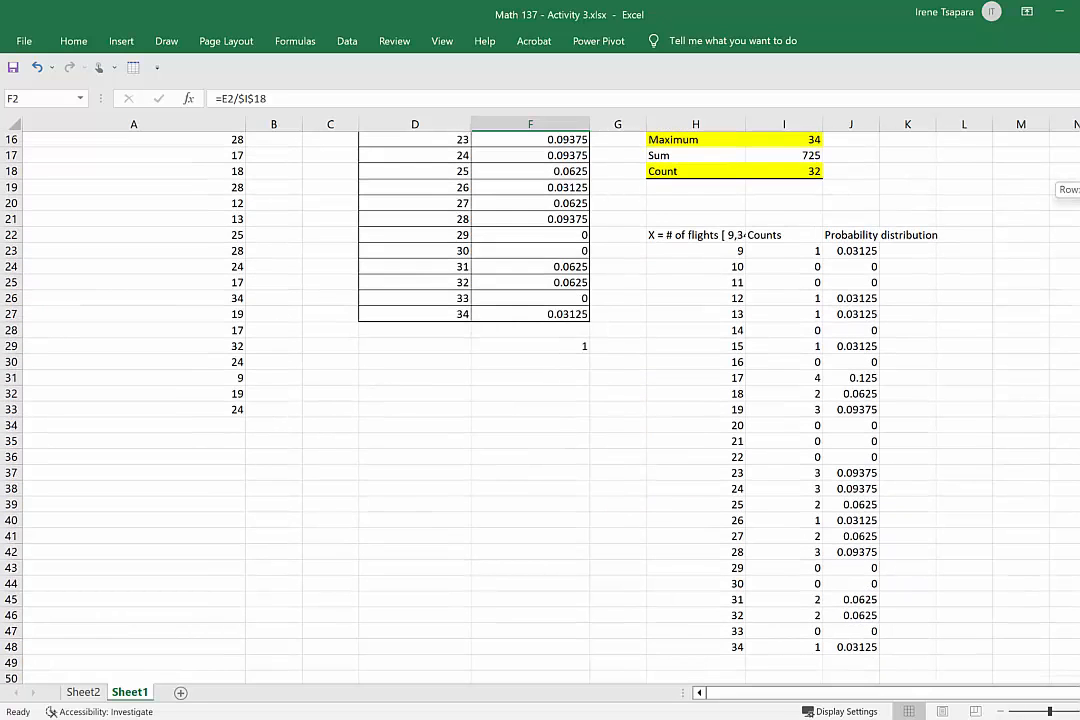
pyautogui.moveTo(716, 240); pyautogui.dragTo(866, 648)
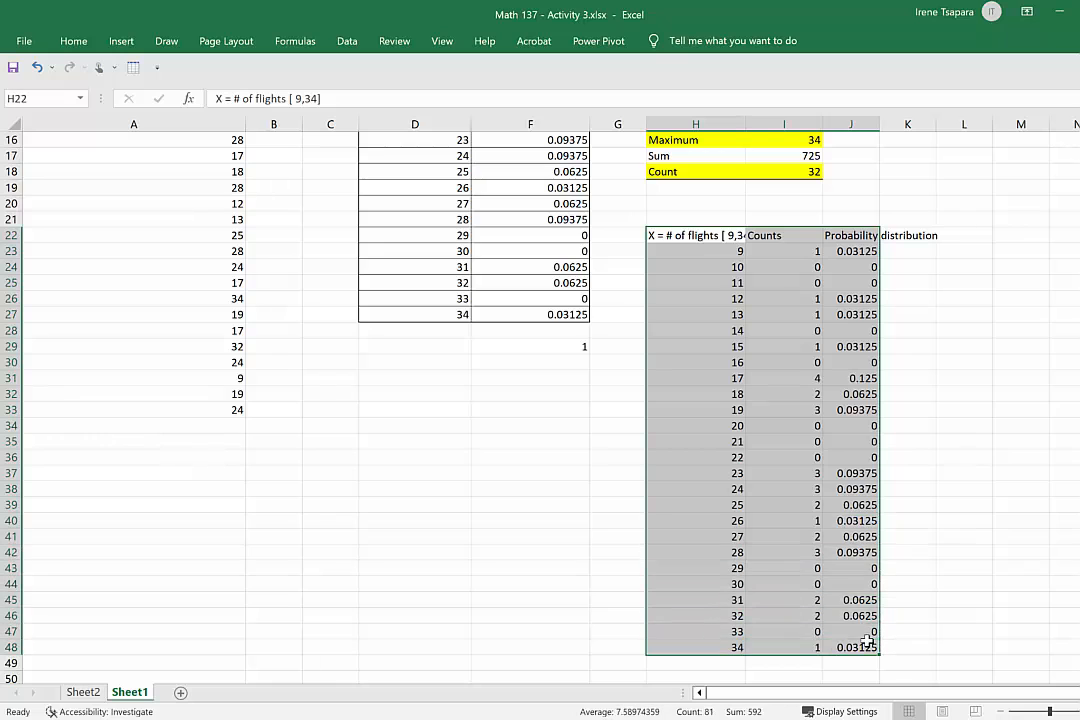
pyautogui.rightClick(800, 454)
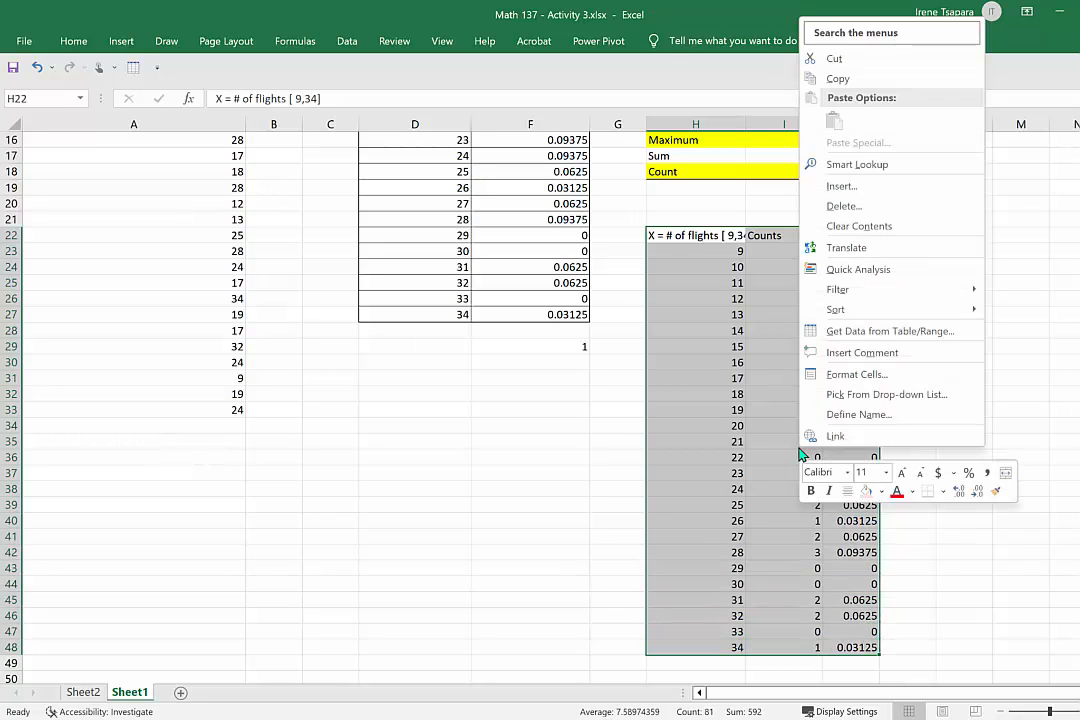
pyautogui.click(846, 79)
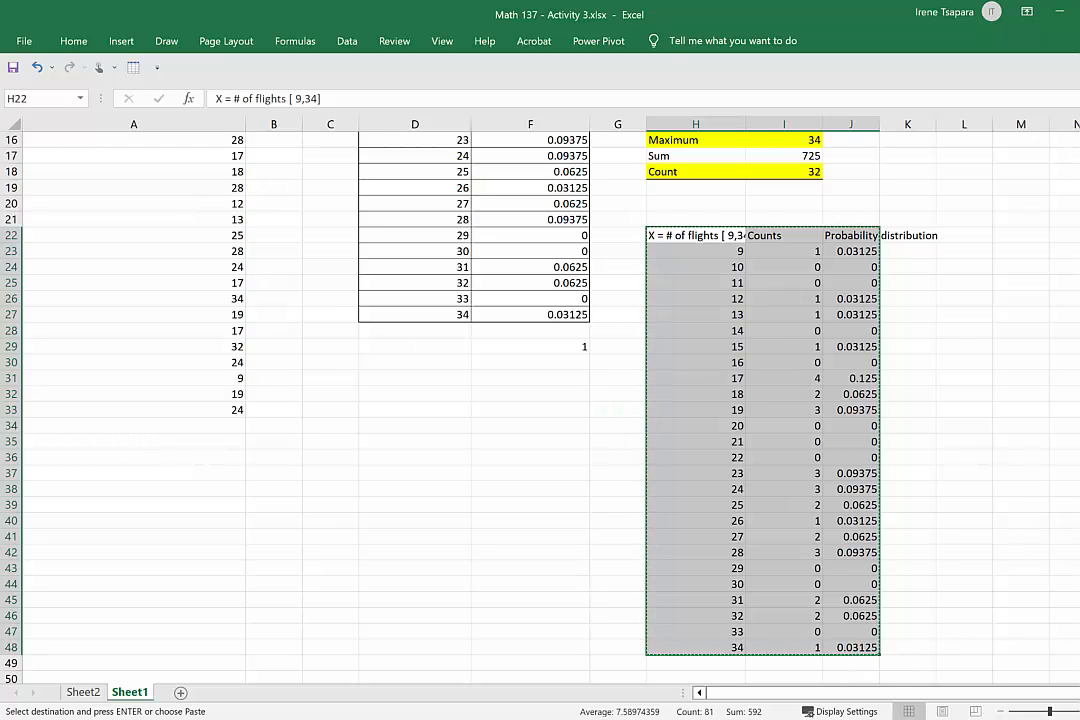
pyautogui.hscroll(3, 540, 390)
pyautogui.hscroll(4, 540, 390)
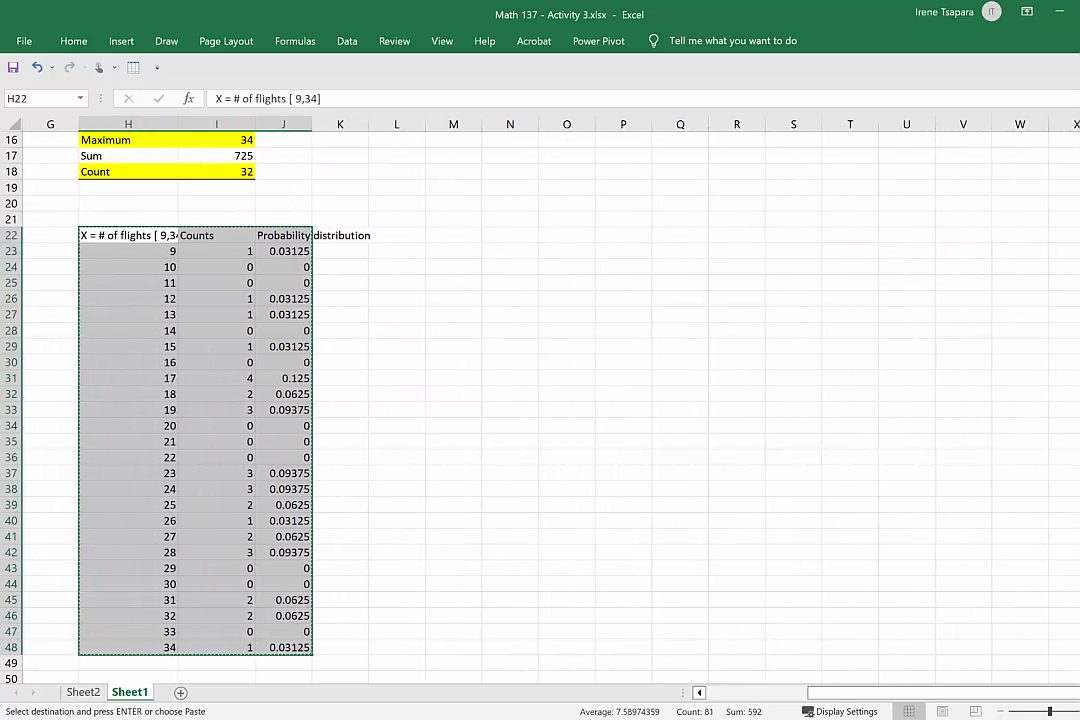
pyautogui.scroll(5, 476, 202)
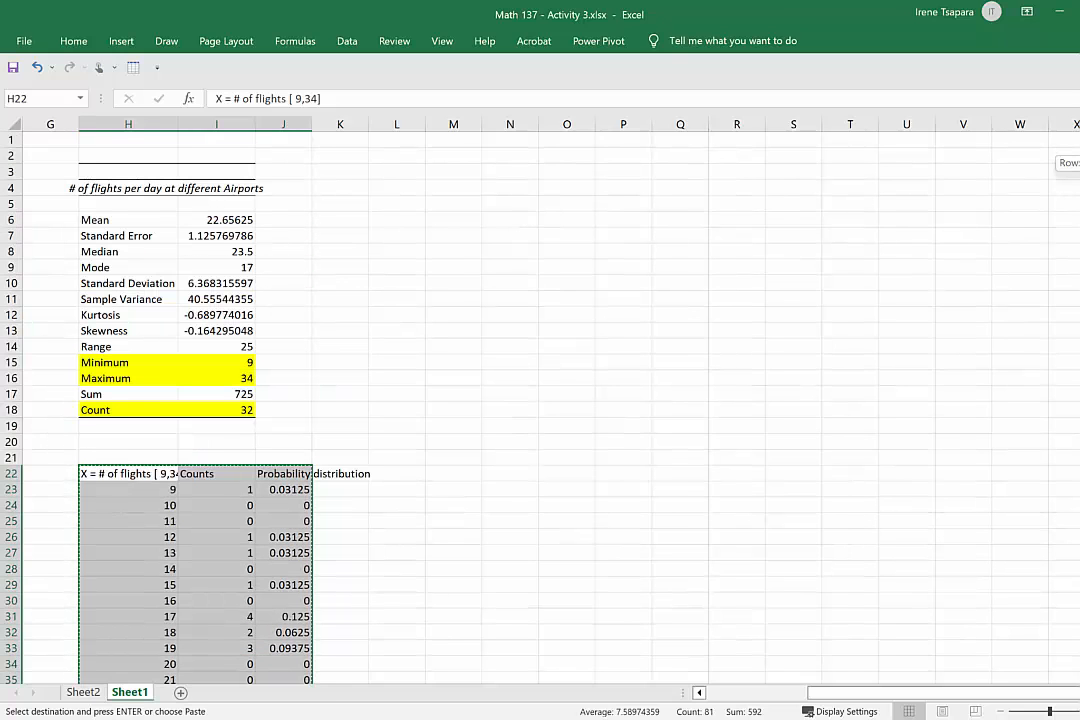
pyautogui.click(460, 188)
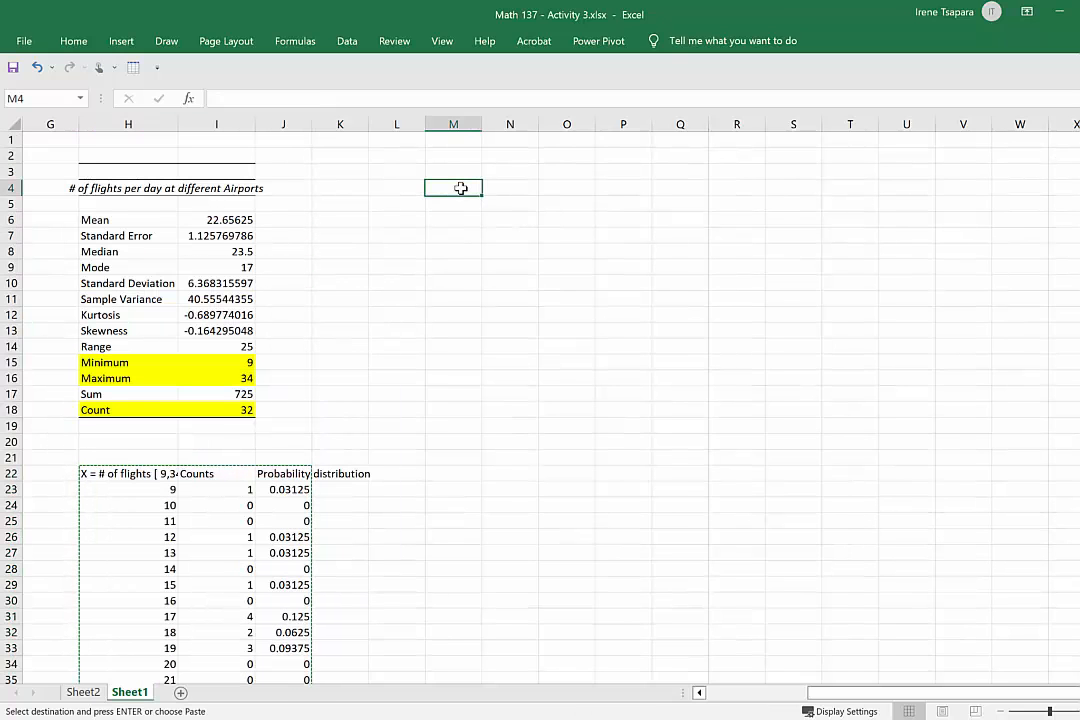
pyautogui.rightClick(460, 188)
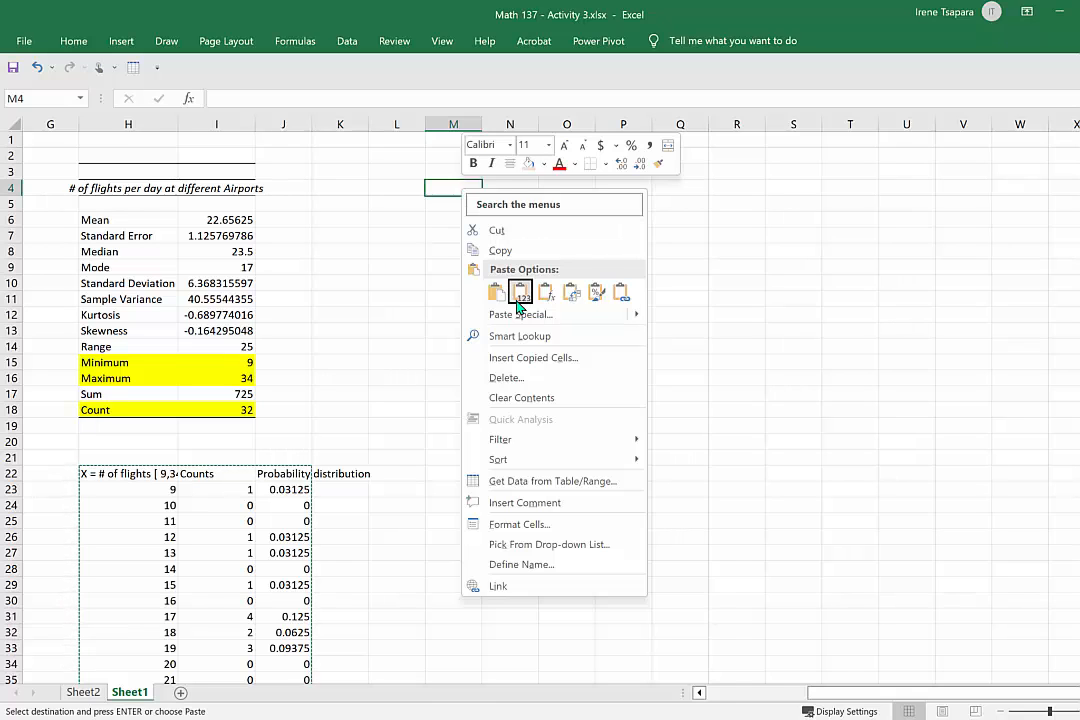
pyautogui.click(570, 291)
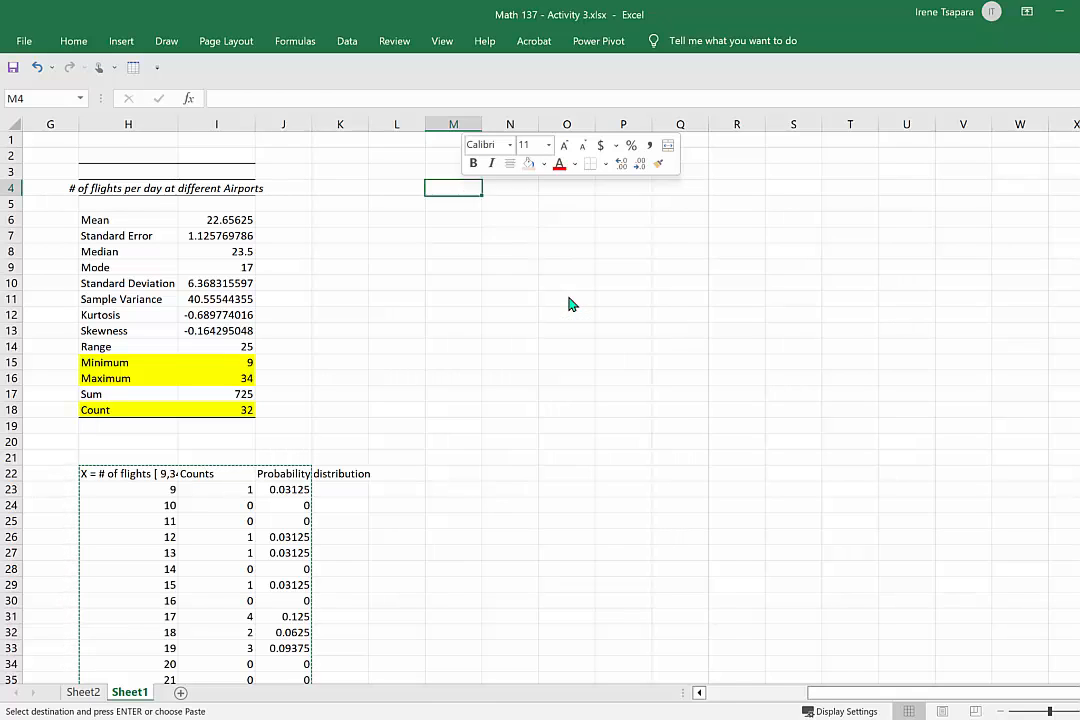
pyautogui.click(695, 281)
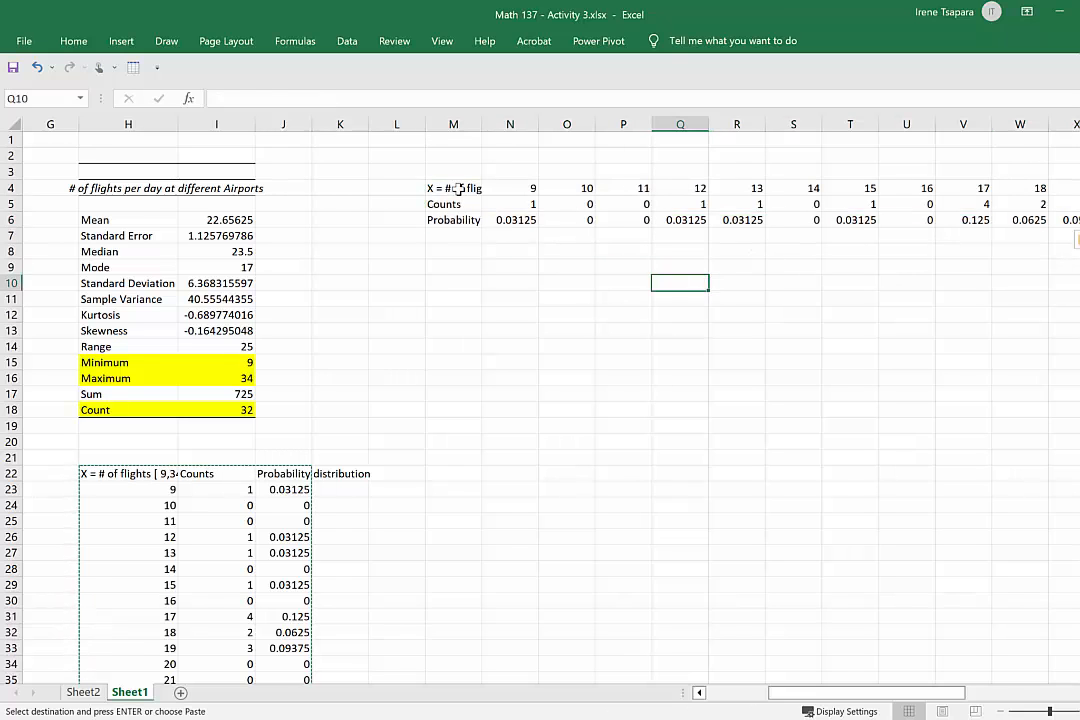
# Apply All Borders and Thick Outside Borders to the transposed table in M4:AM6.
pyautogui.moveTo(457, 188); pyautogui.dragTo(1025, 220)
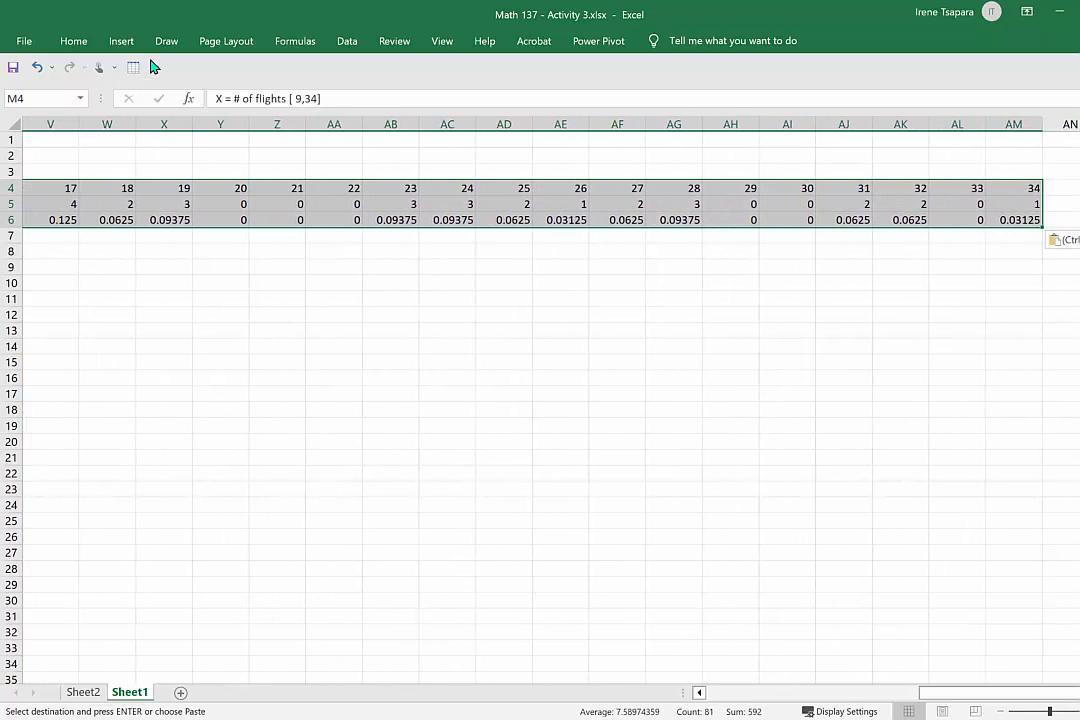
pyautogui.click(74, 41)
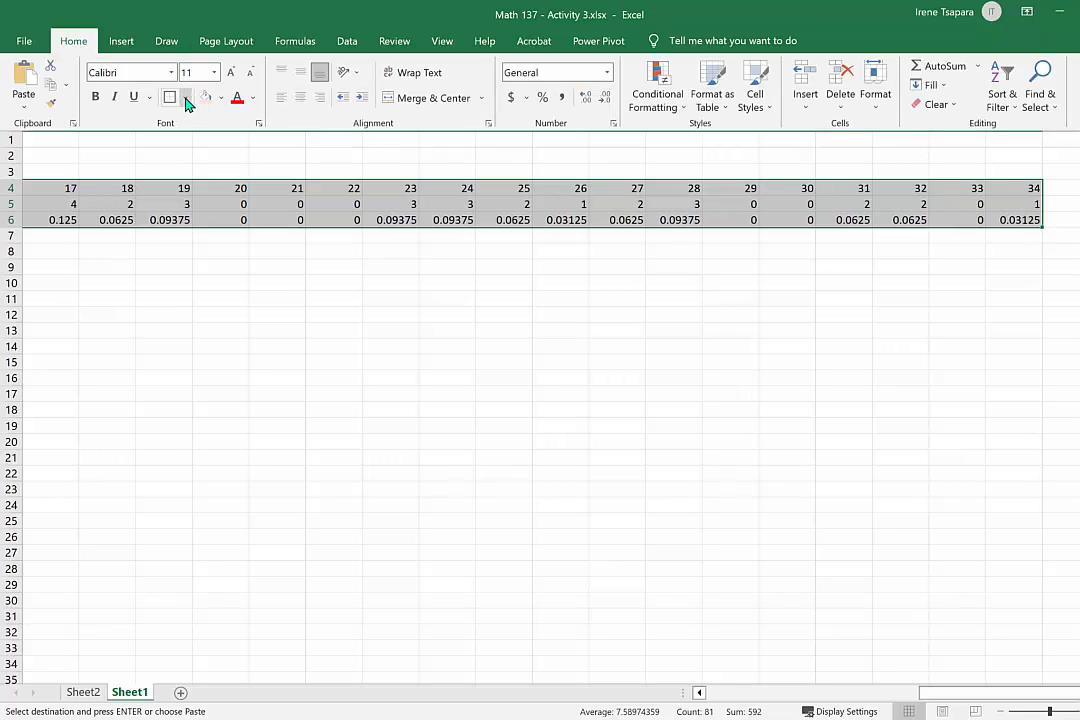
pyautogui.click(186, 98)
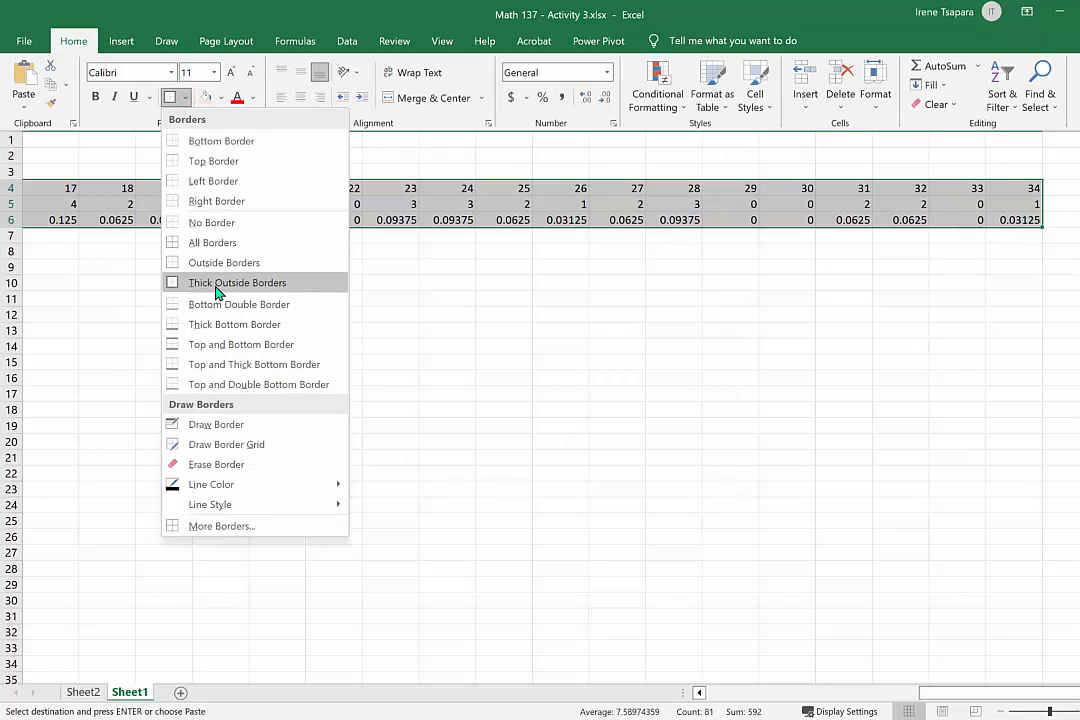
pyautogui.click(226, 243)
pyautogui.hscroll(-6, 224, 241)
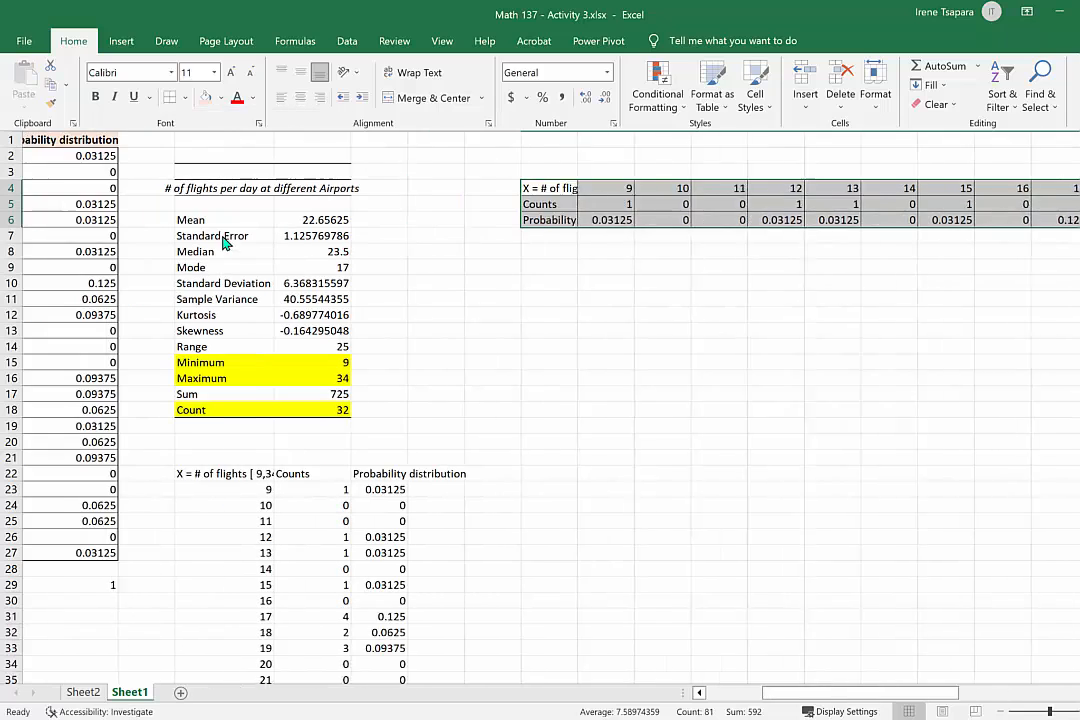
pyautogui.click(185, 99)
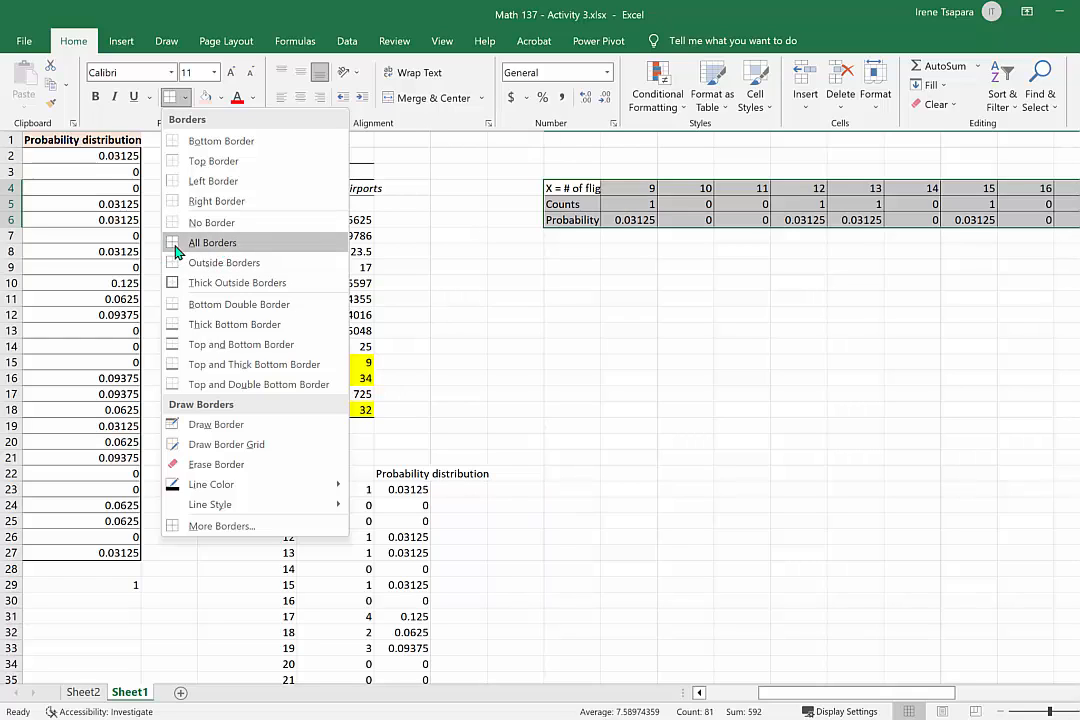
pyautogui.click(215, 288)
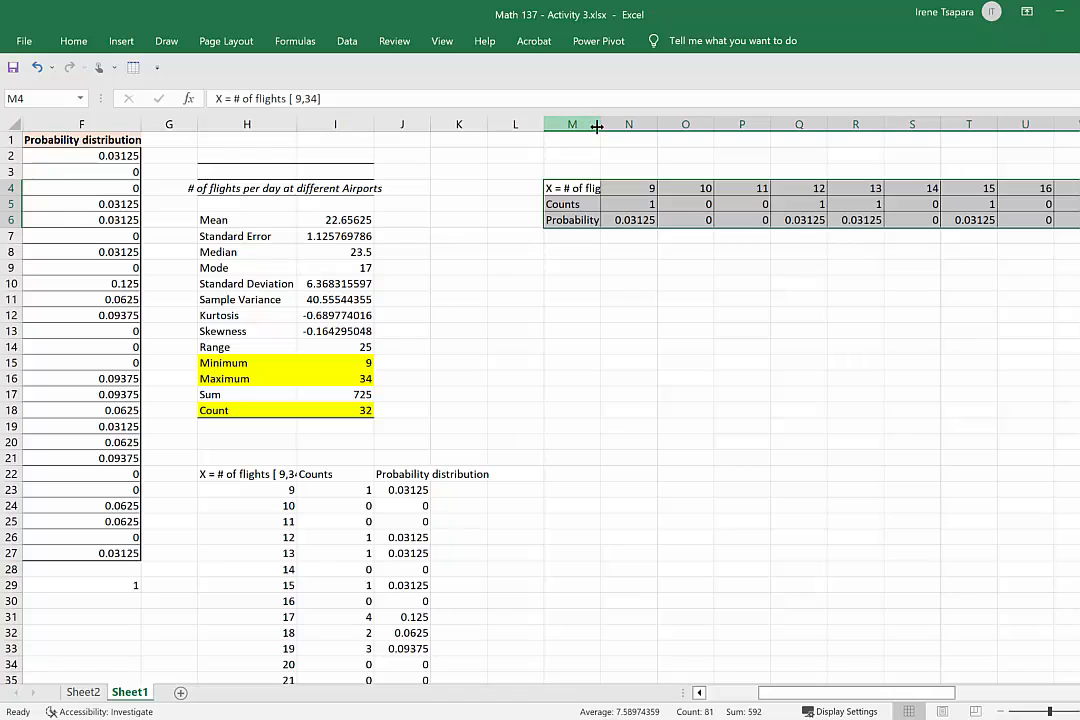
# Autofit column M to its labels and fill the label cells M4:M6 with light orange.
pyautogui.doubleClick(600, 124)
pyautogui.moveTo(608, 192); pyautogui.dragTo(624, 219)
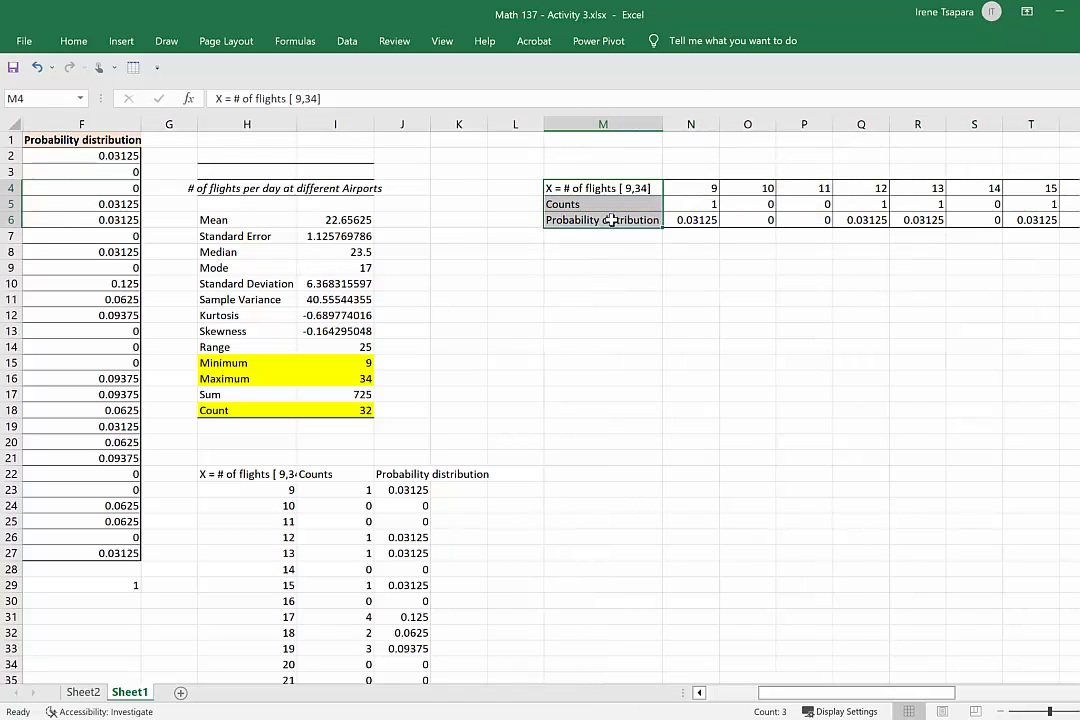
pyautogui.click(73, 41)
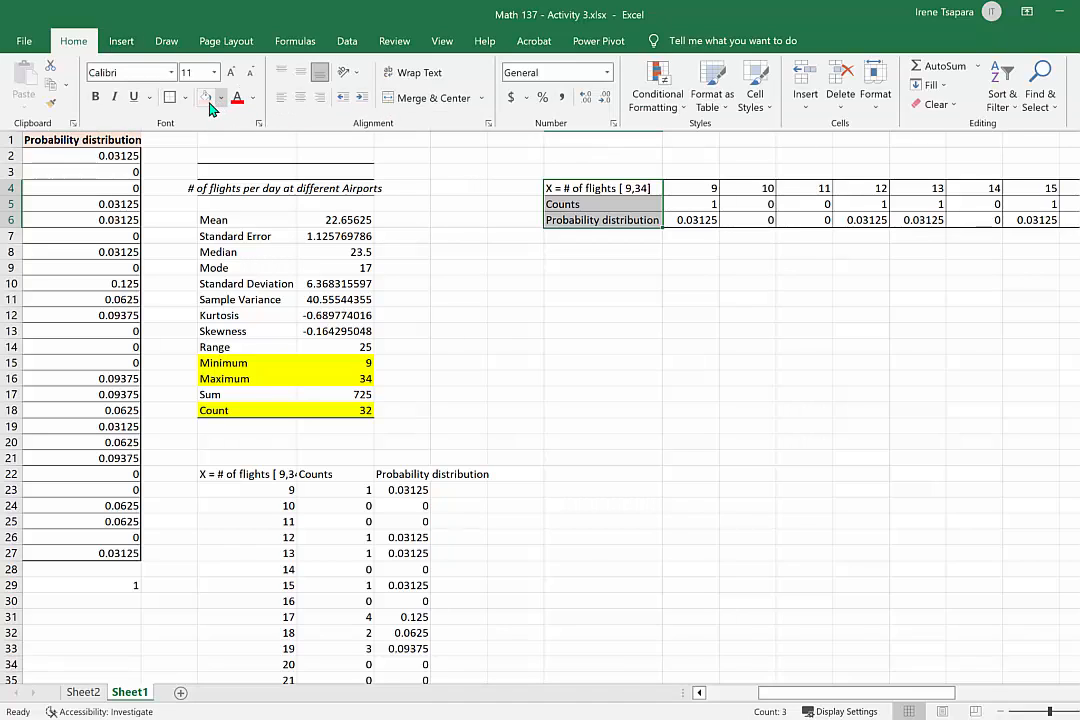
pyautogui.click(205, 97)
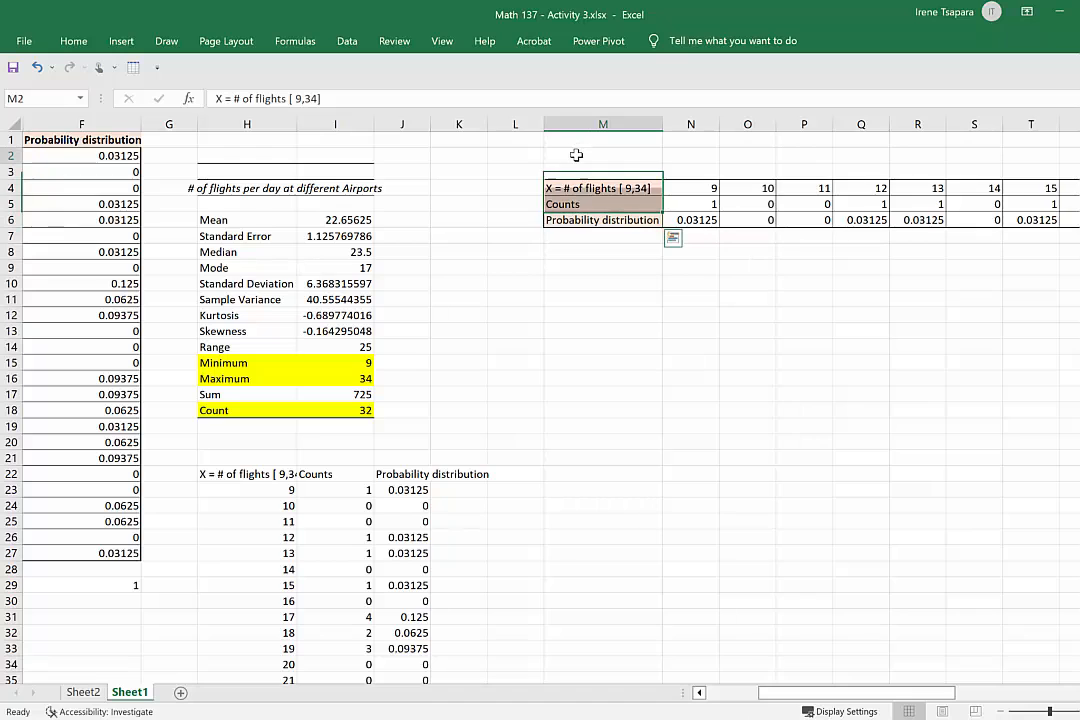
pyautogui.click(577, 152)
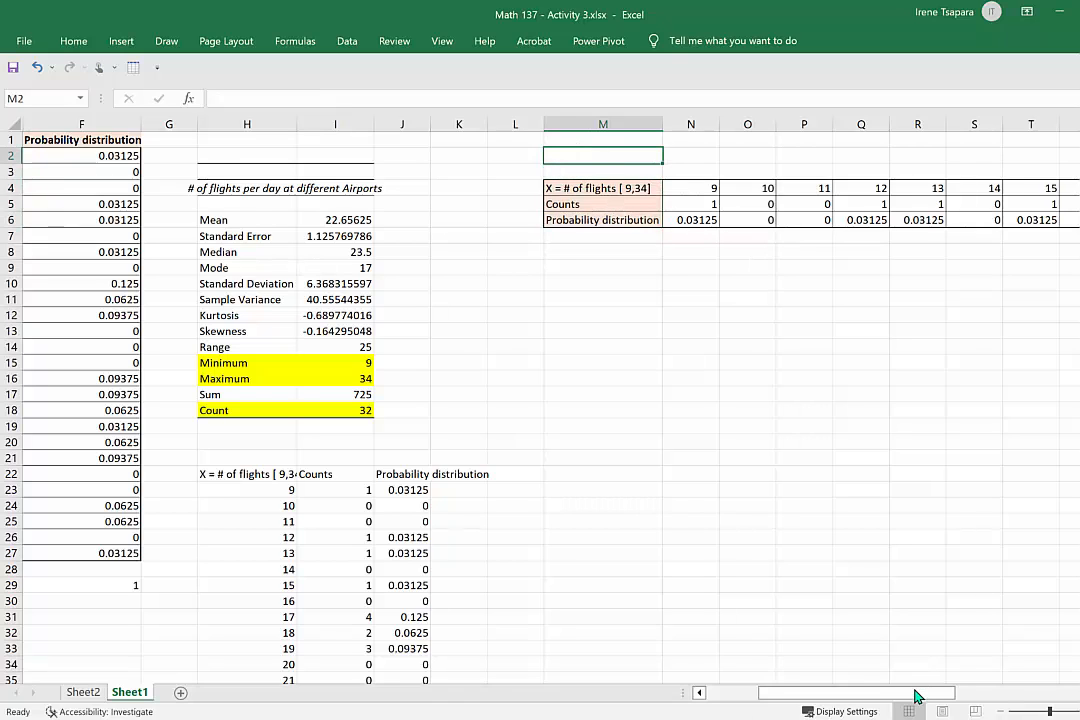
# Review the raw flights data in A1:A33 and the X values in D1:D27.
pyautogui.moveTo(912, 684); pyautogui.dragTo(801, 679)
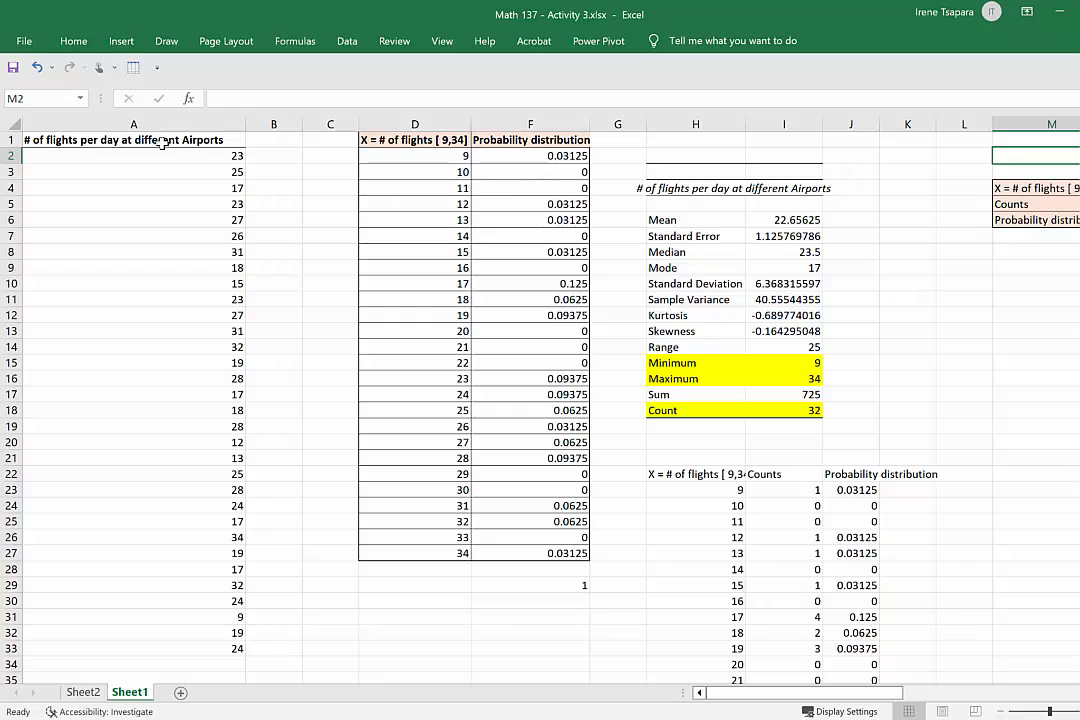
pyautogui.moveTo(161, 138); pyautogui.dragTo(181, 649)
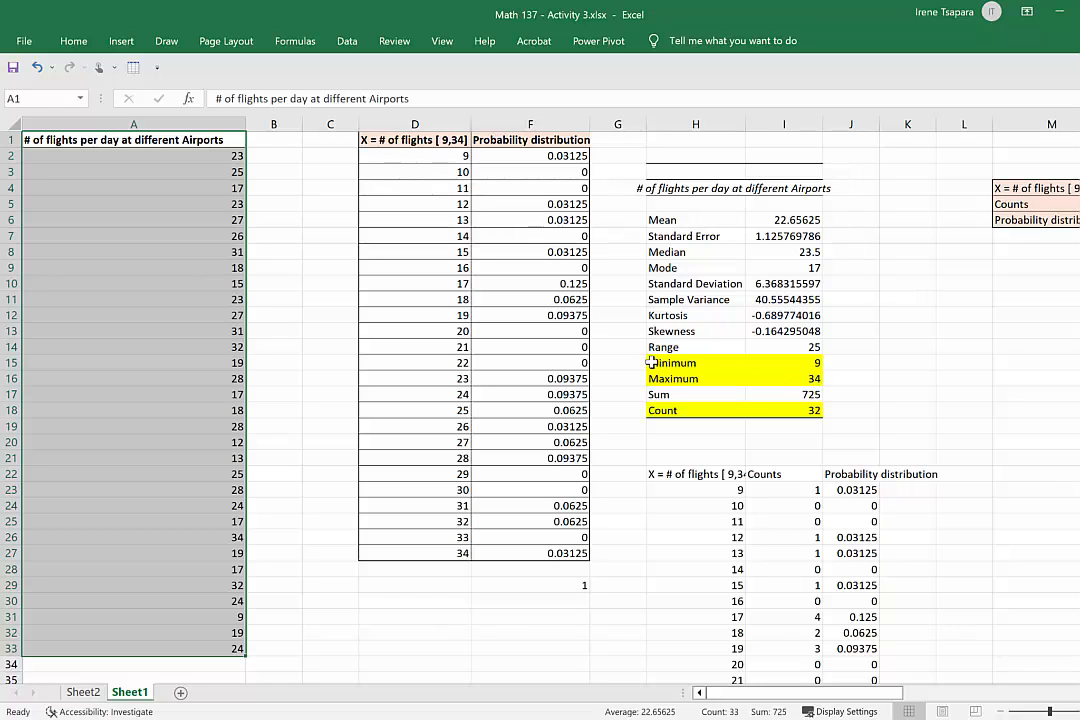
pyautogui.click(513, 224)
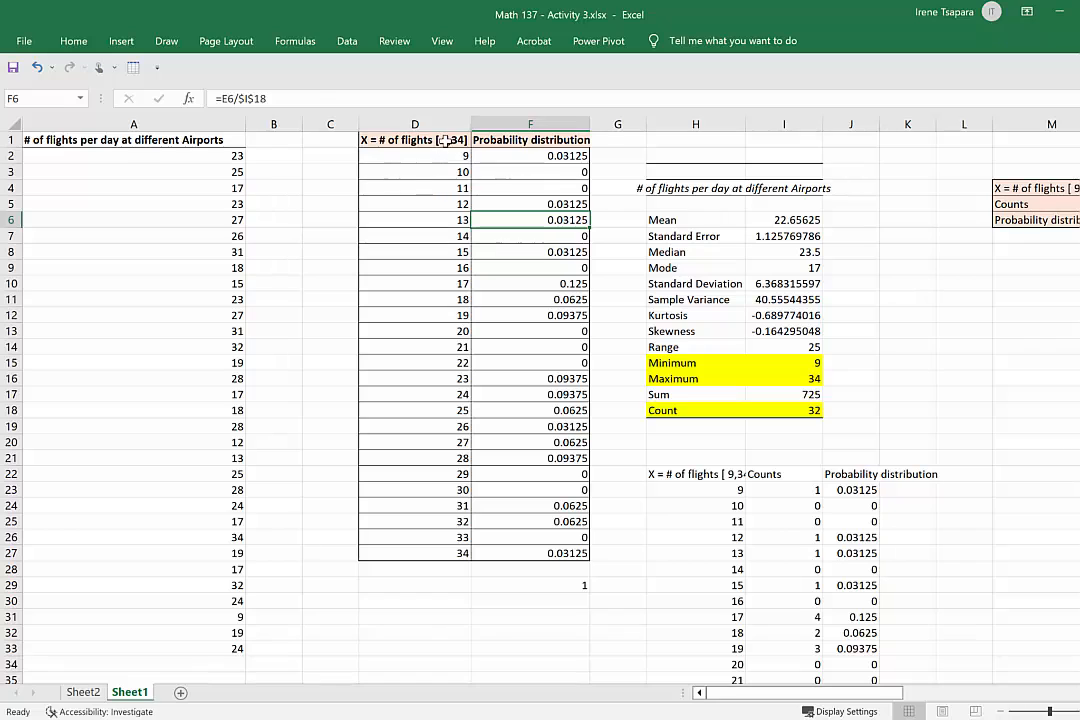
pyautogui.moveTo(380, 140); pyautogui.dragTo(456, 551)
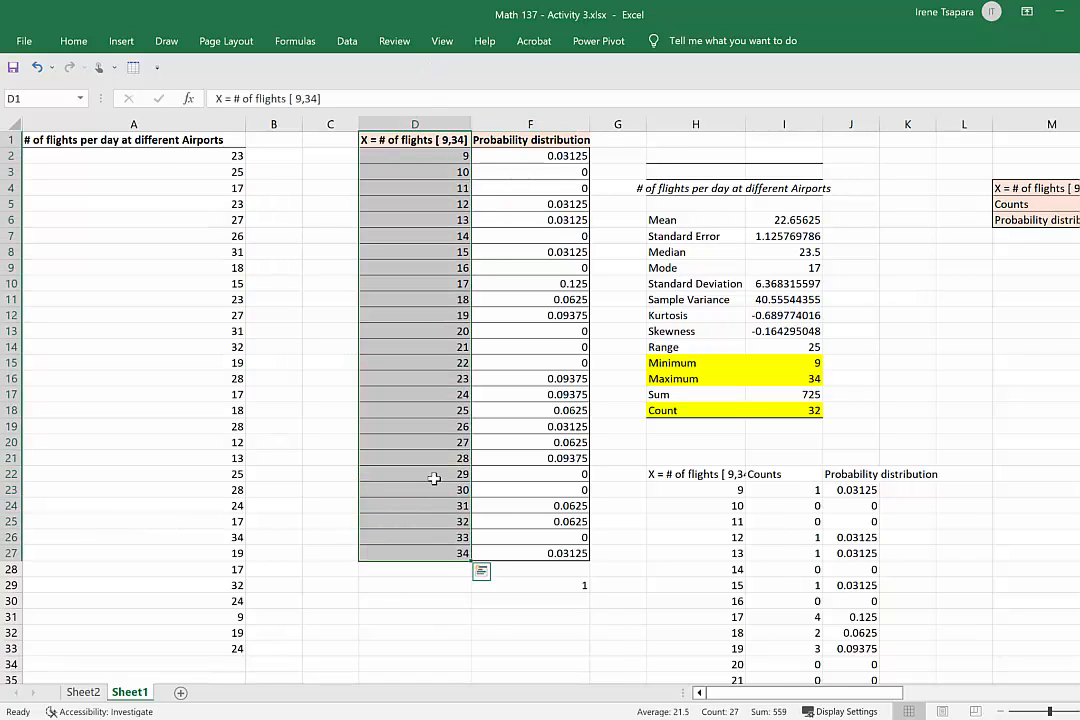
# Start the Histogram tool from Data Analysis and set its input range to A1:A33.
pyautogui.click(346, 41)
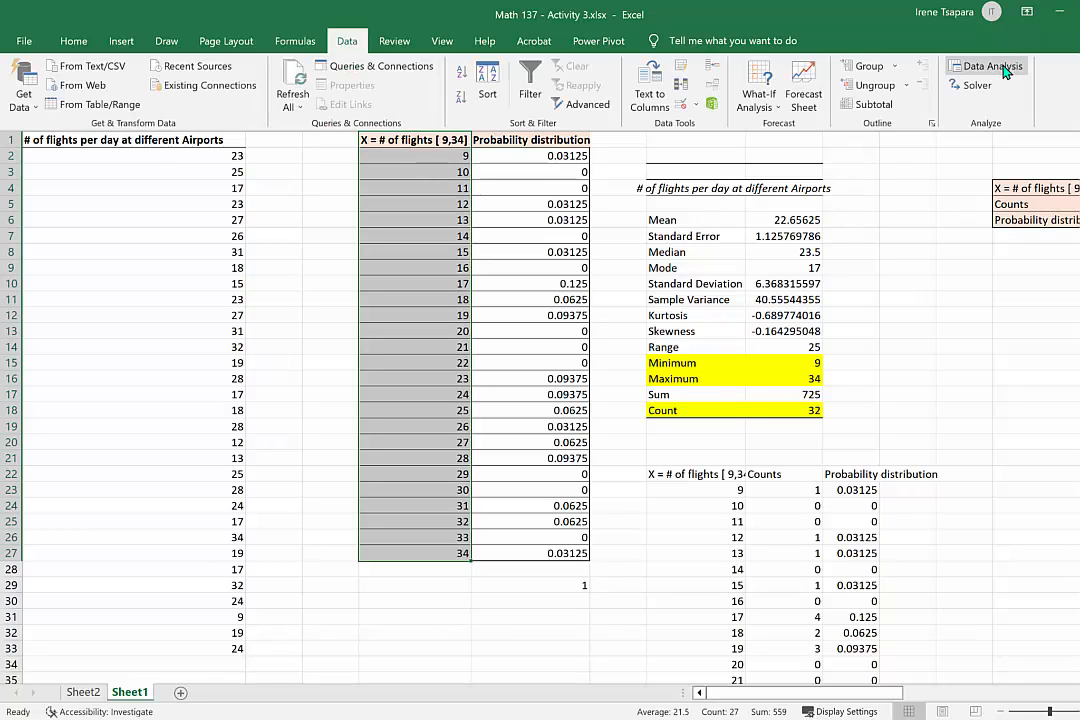
pyautogui.click(992, 68)
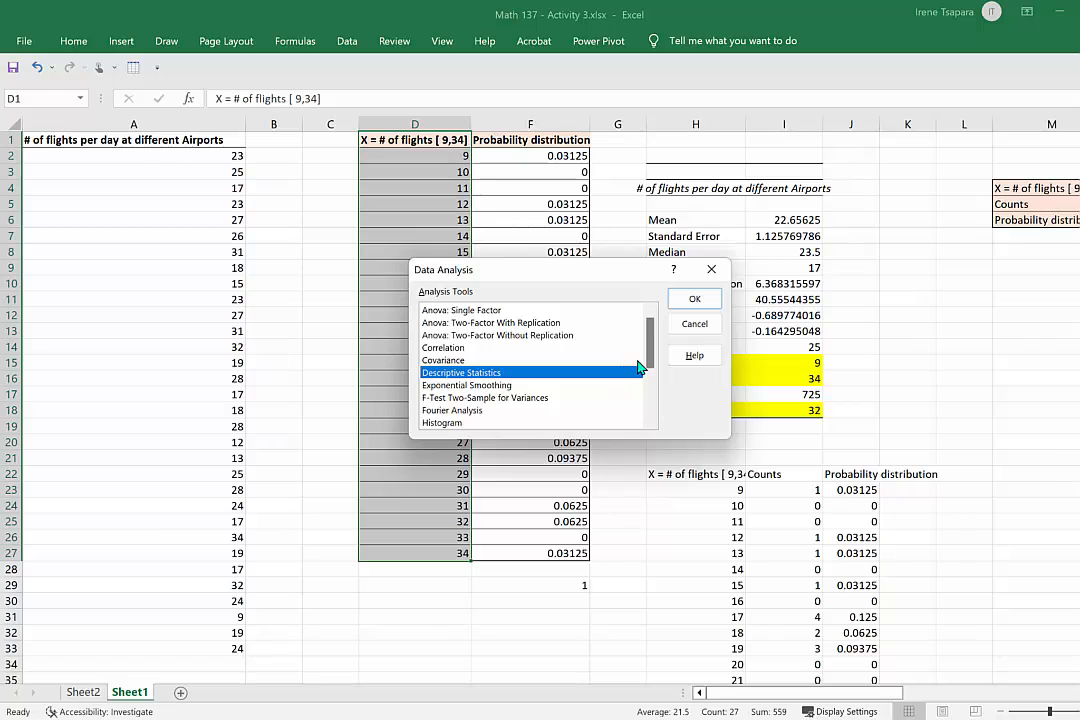
pyautogui.moveTo(647, 372); pyautogui.dragTo(651, 393)
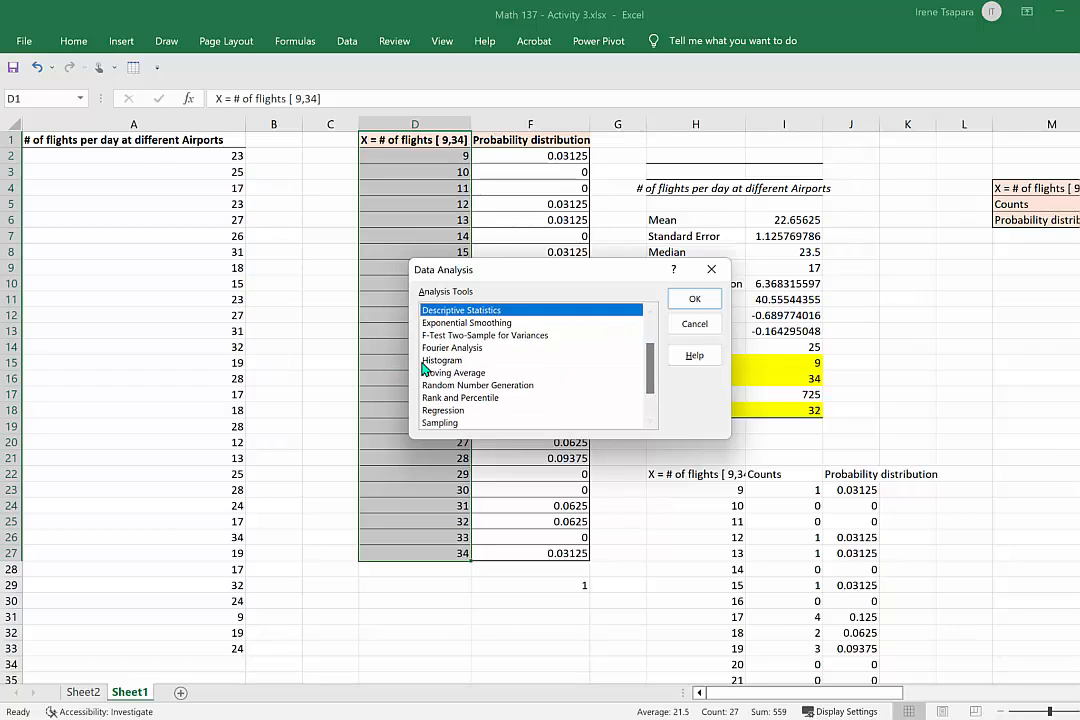
pyautogui.click(458, 362)
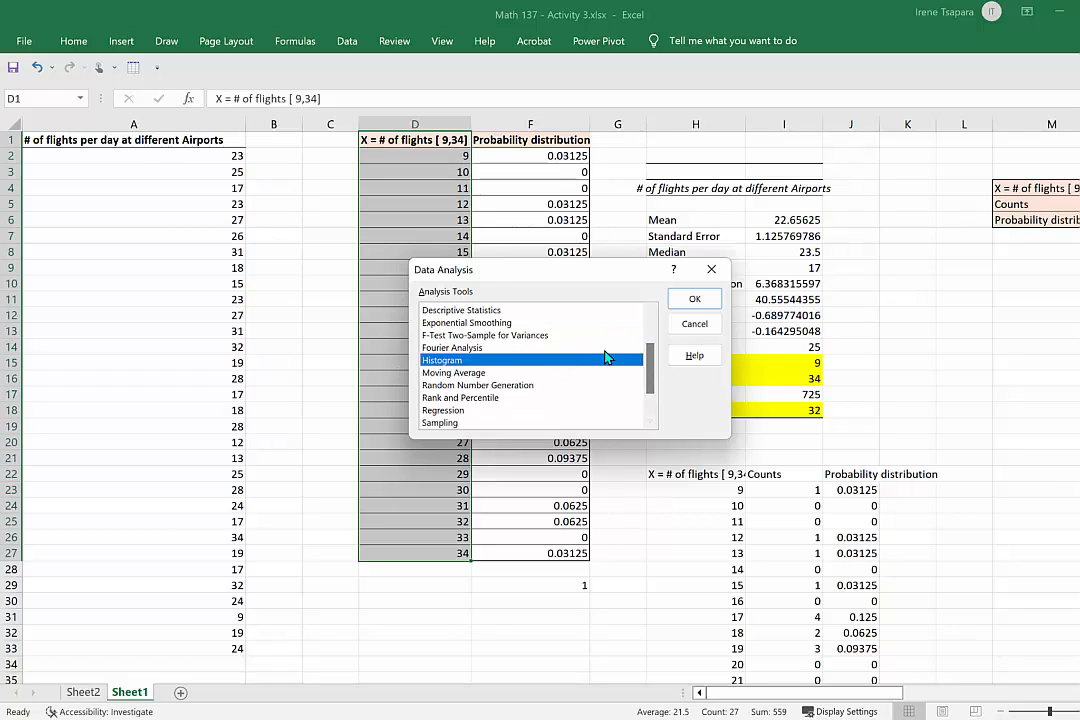
pyautogui.click(694, 299)
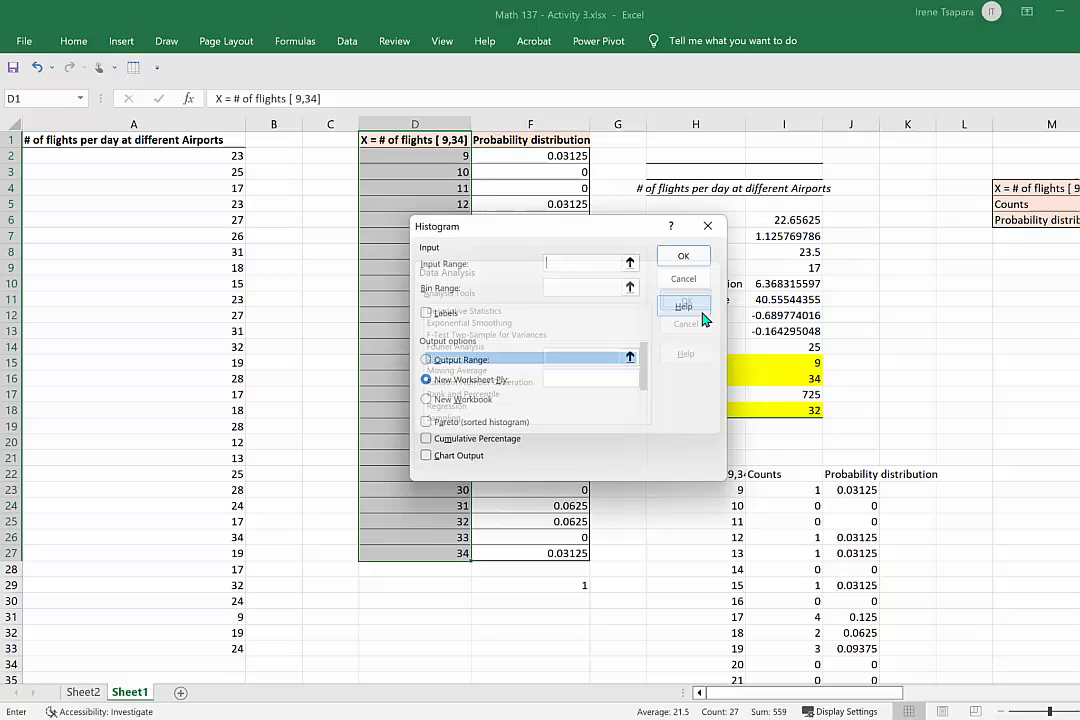
pyautogui.click(634, 262)
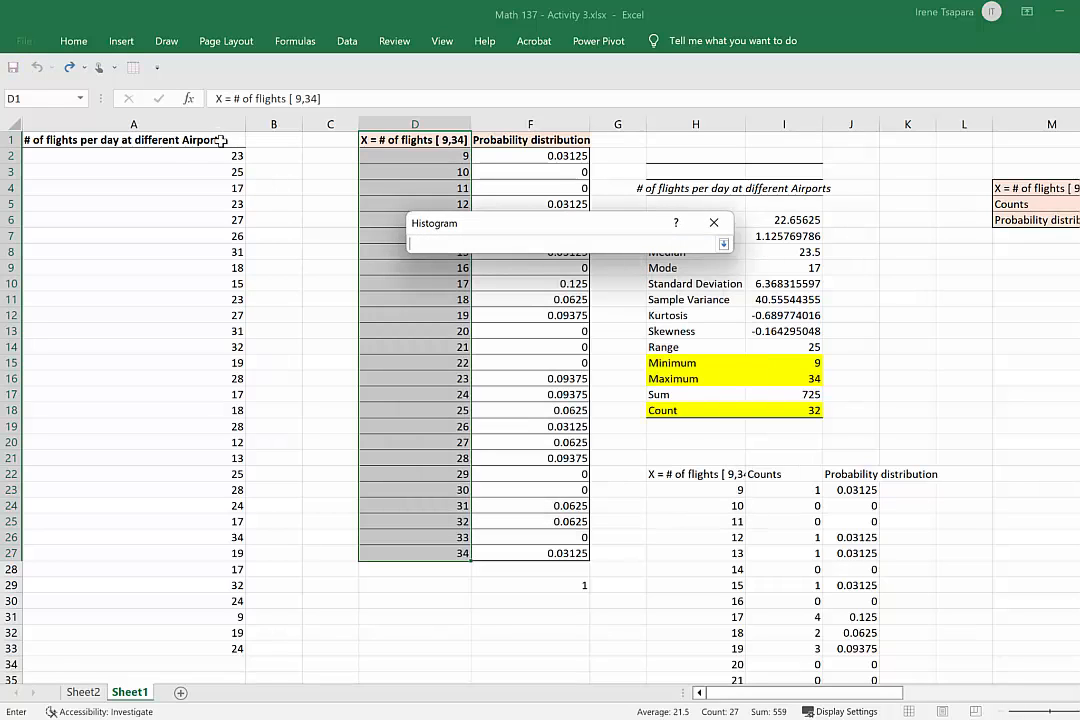
pyautogui.moveTo(190, 140); pyautogui.dragTo(228, 641)
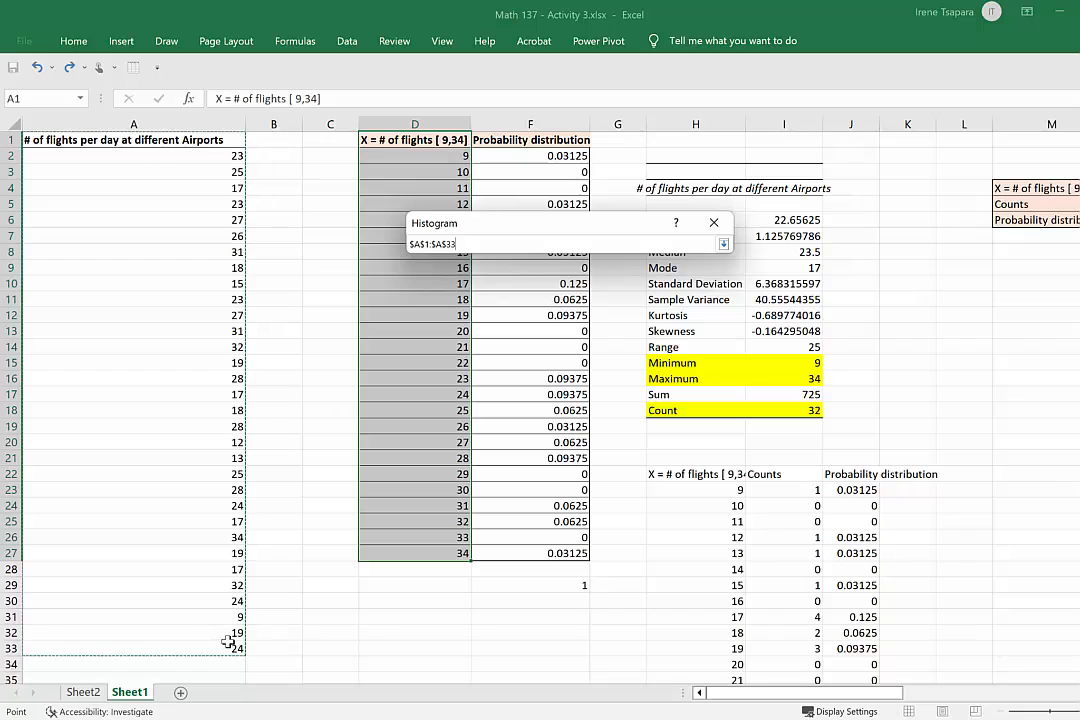
pyautogui.click(723, 244)
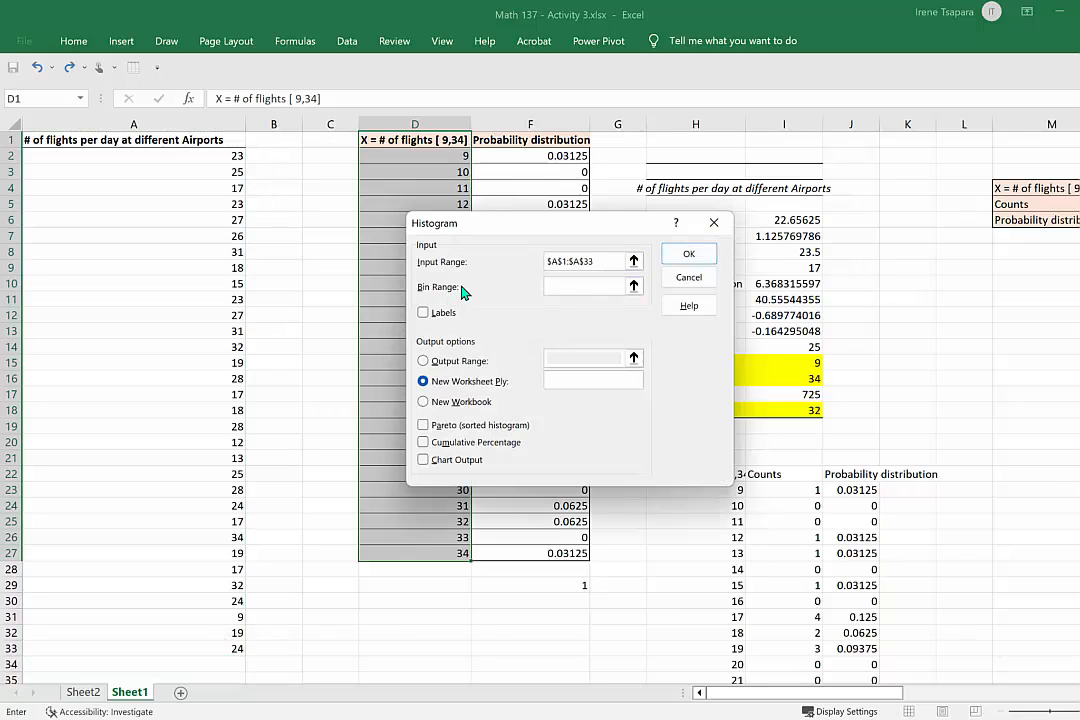
# Set the bin range to D1:D27, enable Labels and Chart Output, and generate the histogram on a new worksheet.
pyautogui.click(633, 286)
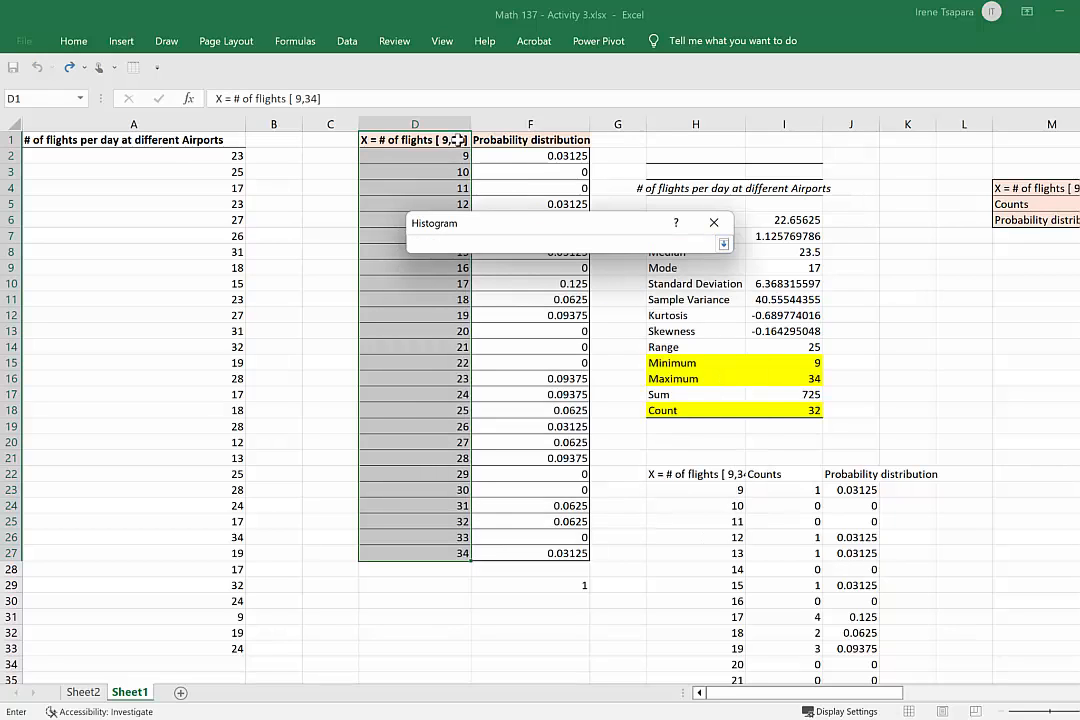
pyautogui.moveTo(456, 140); pyautogui.dragTo(443, 556)
pyautogui.click(723, 244)
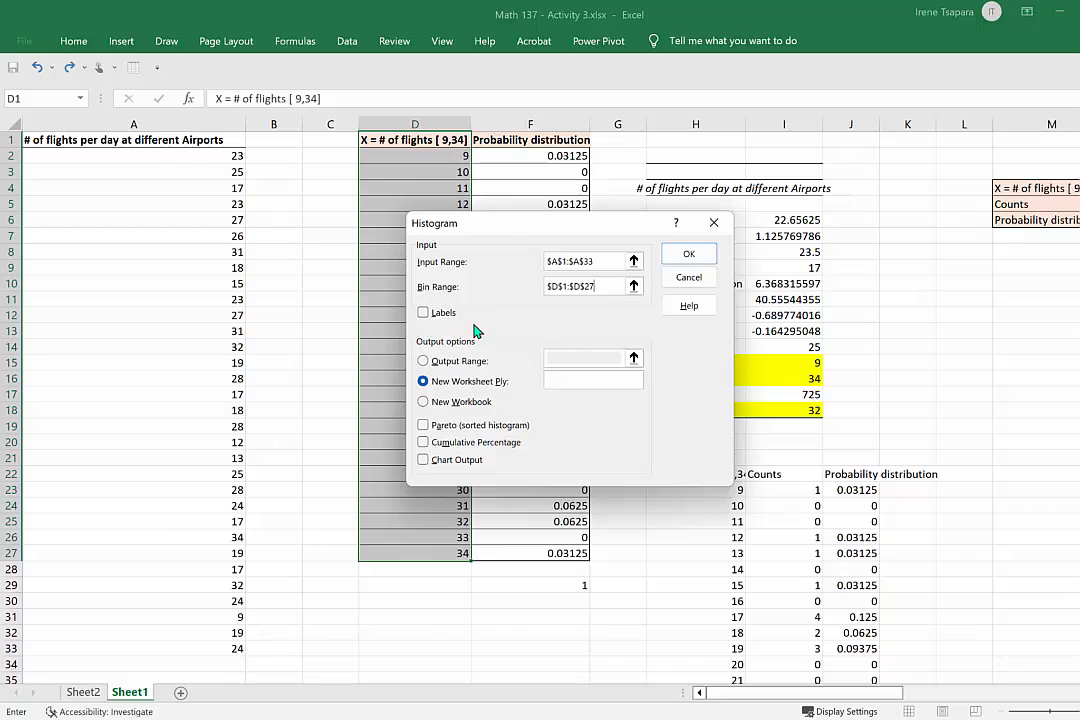
pyautogui.click(423, 313)
pyautogui.click(424, 461)
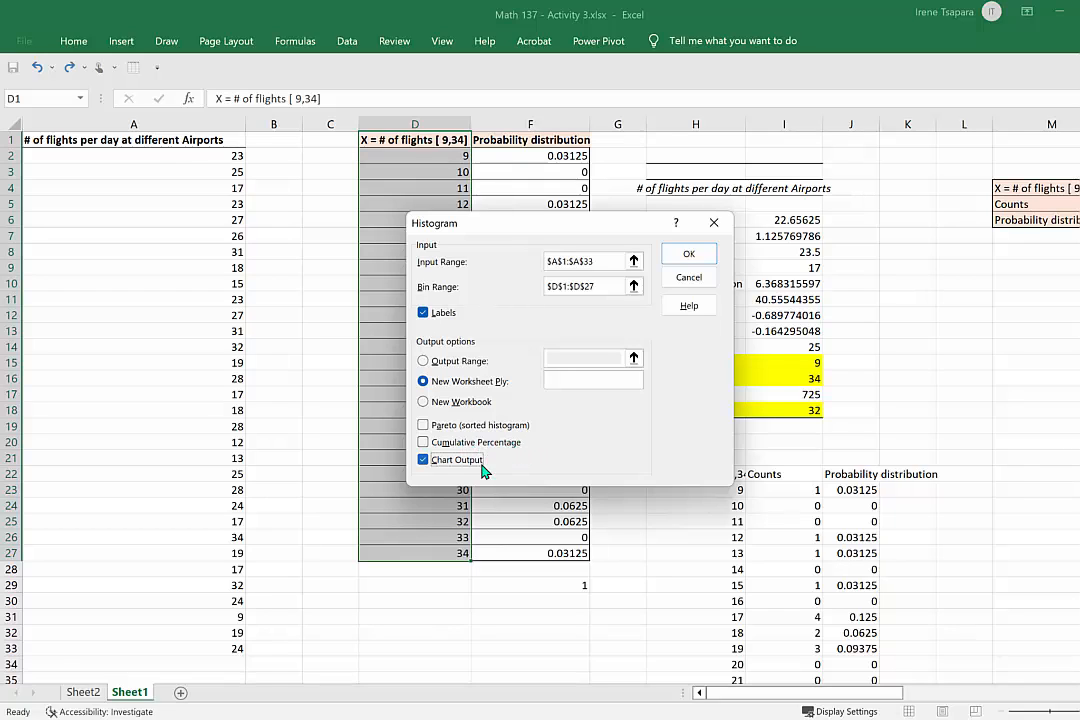
pyautogui.click(689, 253)
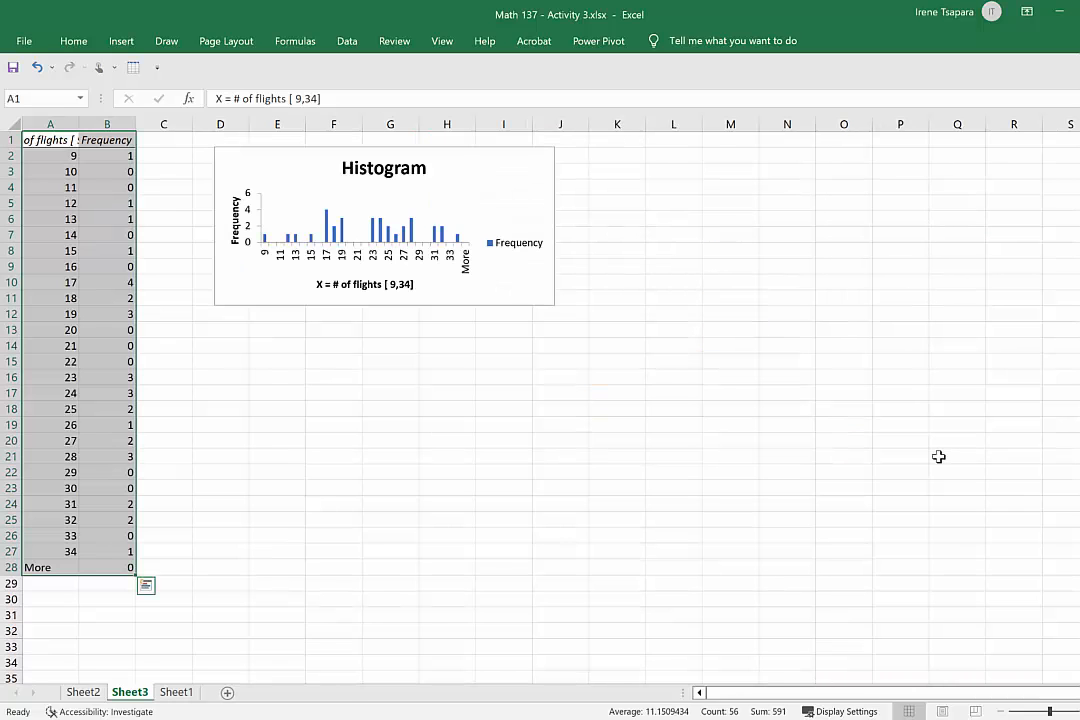
# Enlarge the histogram chart to span columns D to M down to row 23, and clear the More row in A28:B28.
pyautogui.click(548, 256)
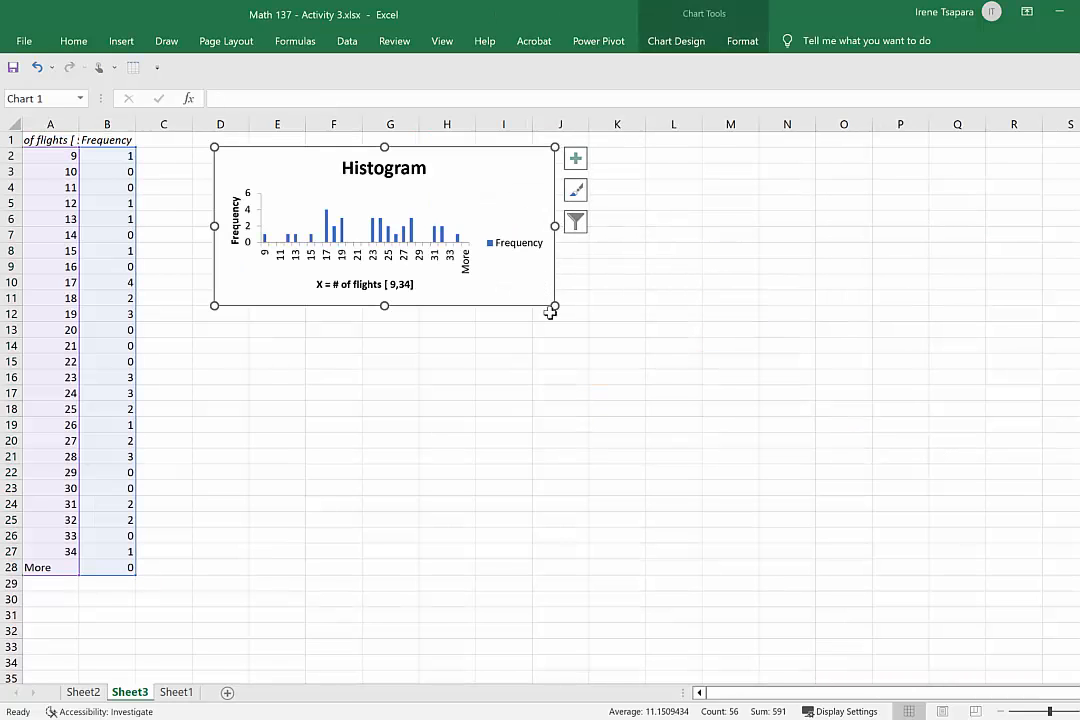
pyautogui.moveTo(556, 304); pyautogui.dragTo(743, 493)
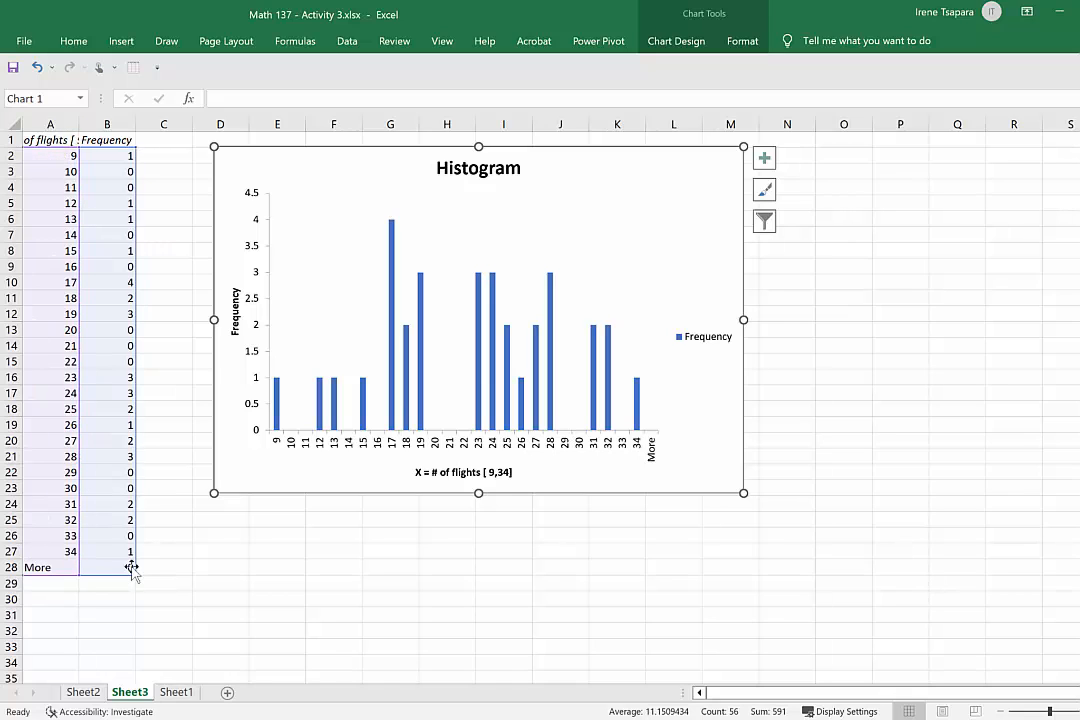
pyautogui.click(62, 566)
pyautogui.moveTo(85, 566); pyautogui.dragTo(94, 566)
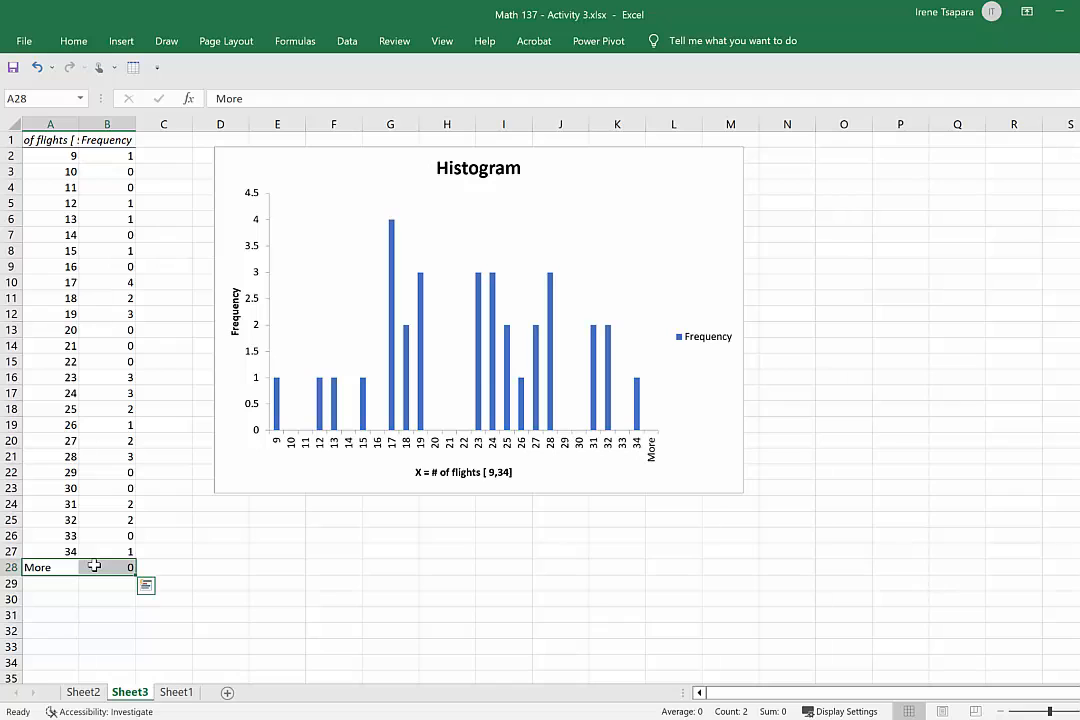
pyautogui.press('Delete')
pyautogui.click(236, 582)
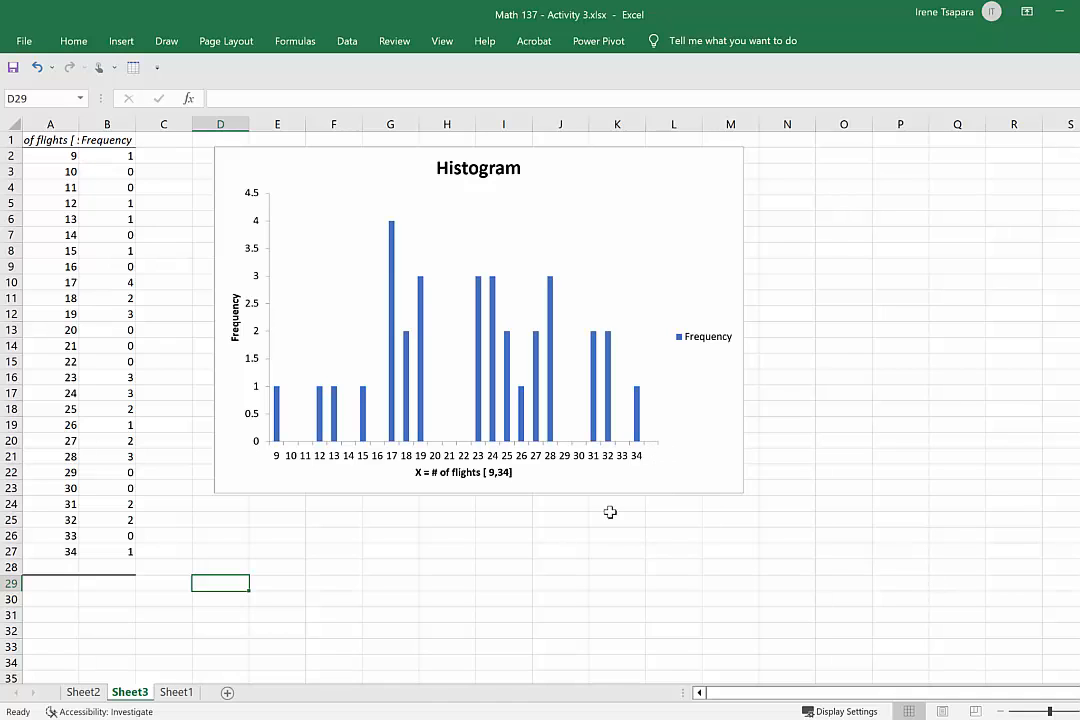
# Give the histogram's Frequency bars a solid light orange fill.
pyautogui.doubleClick(391, 265)
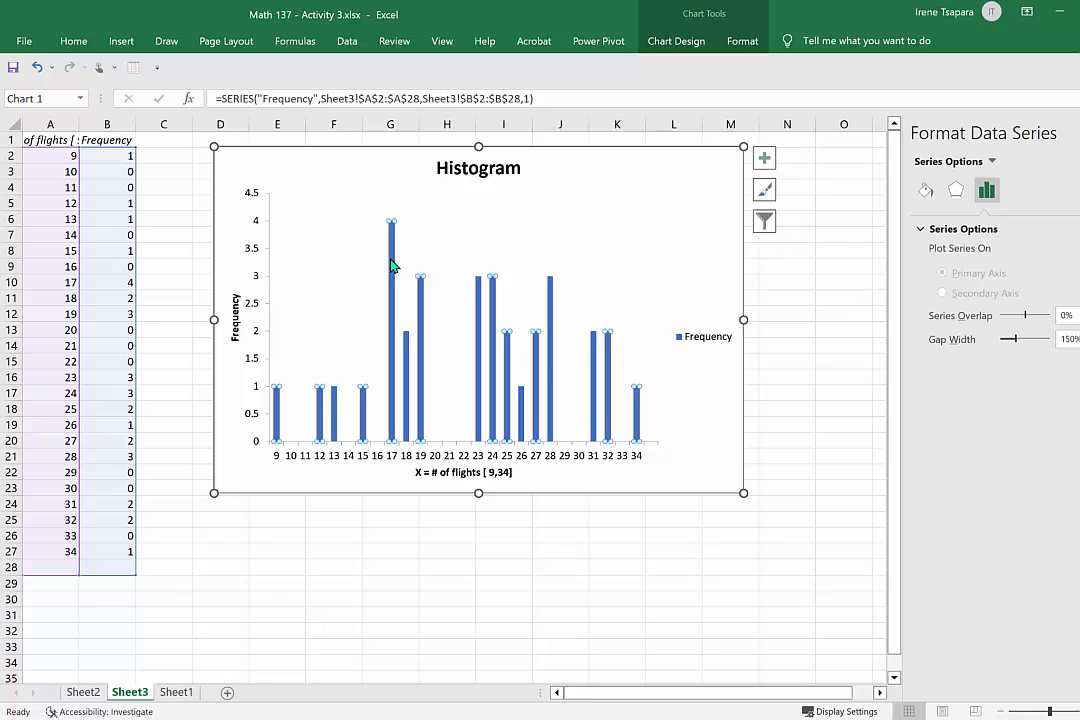
pyautogui.click(926, 190)
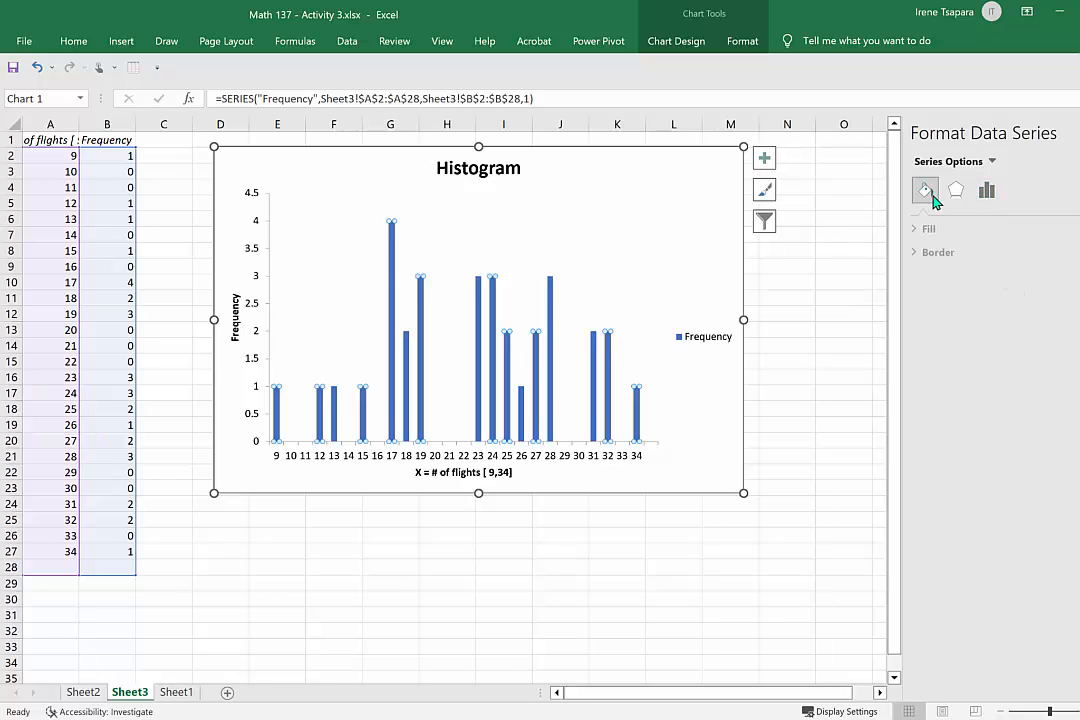
pyautogui.click(937, 232)
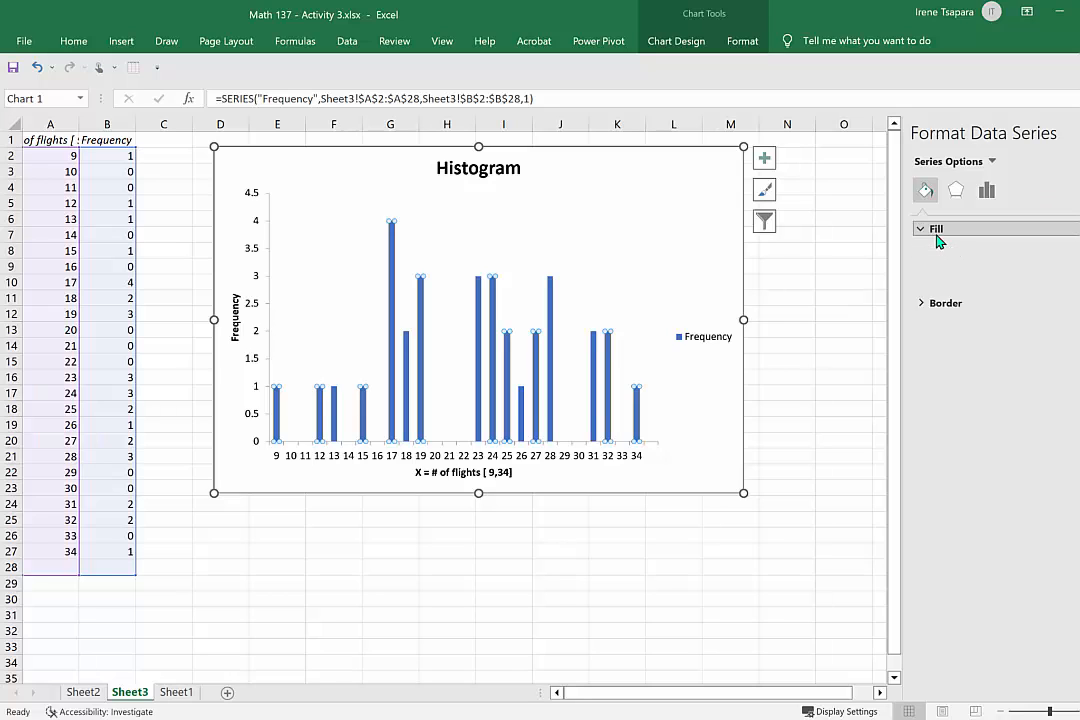
pyautogui.click(1077, 429)
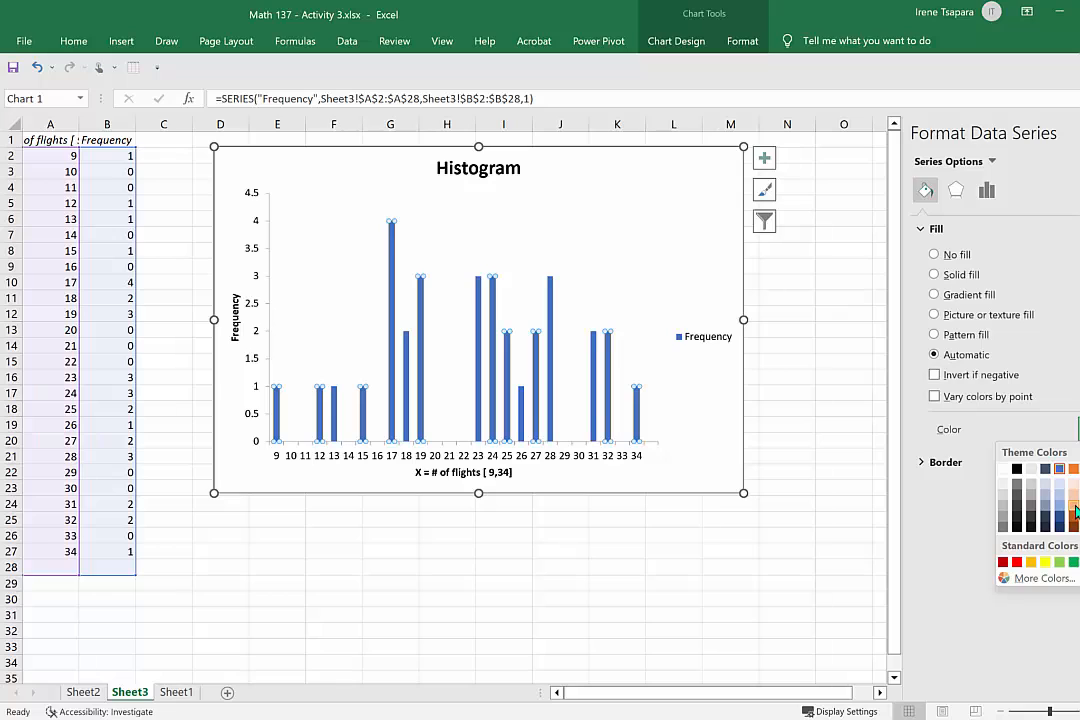
pyautogui.click(1072, 515)
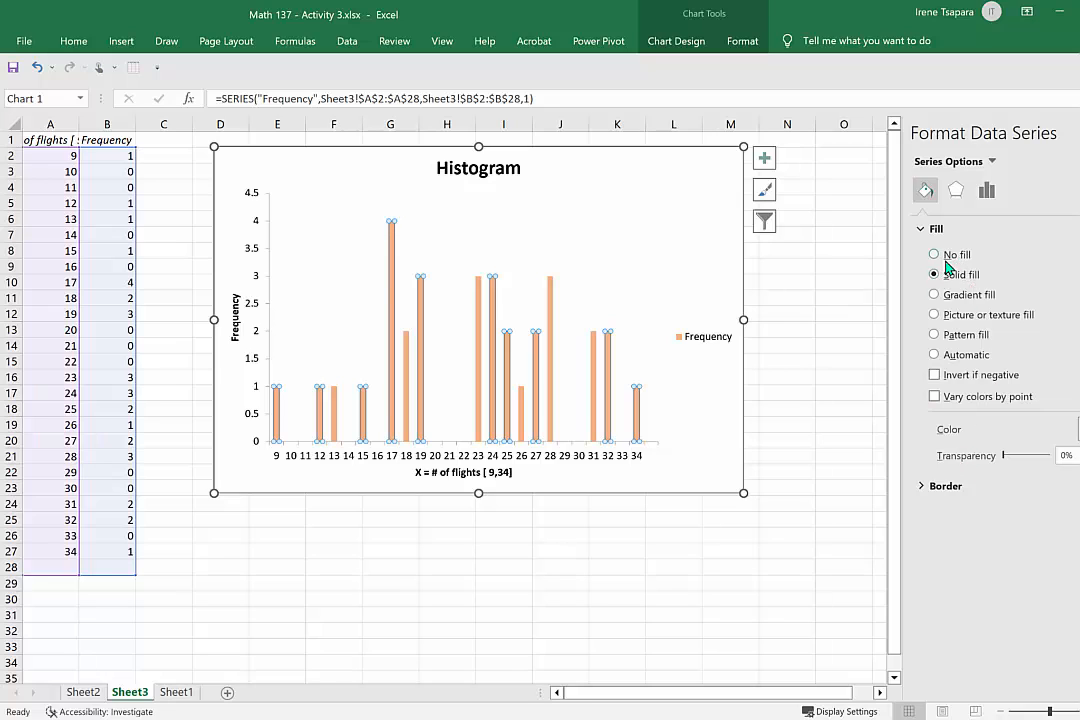
# Add a solid black border to the histogram's Frequency bars.
pyautogui.click(950, 485)
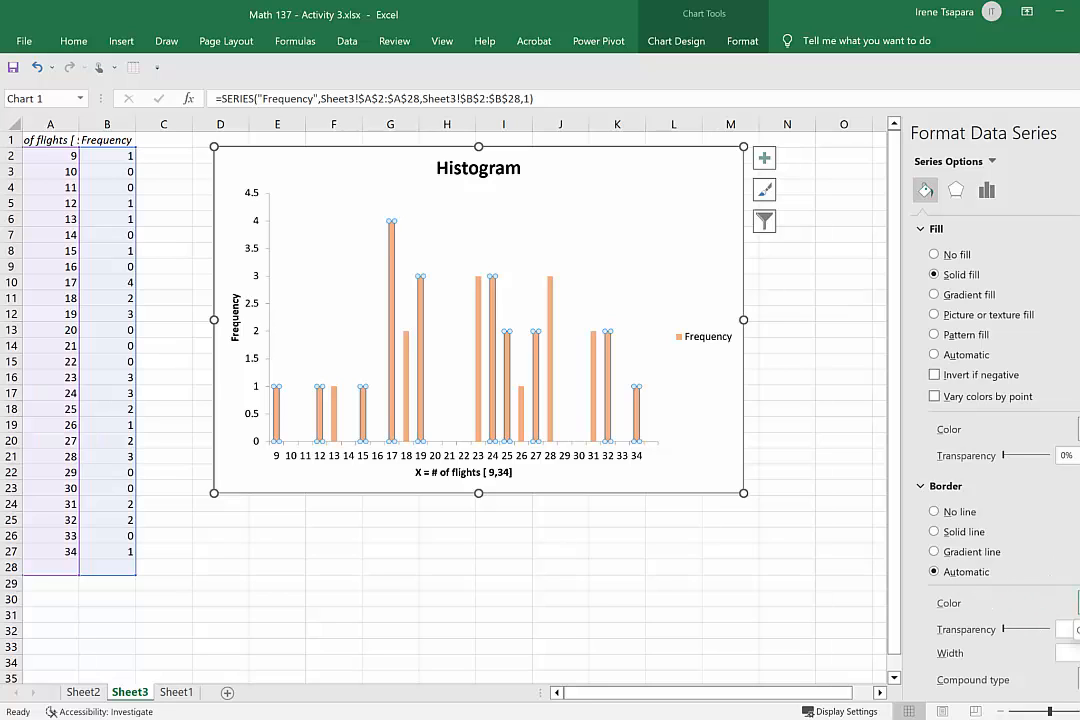
pyautogui.click(1078, 603)
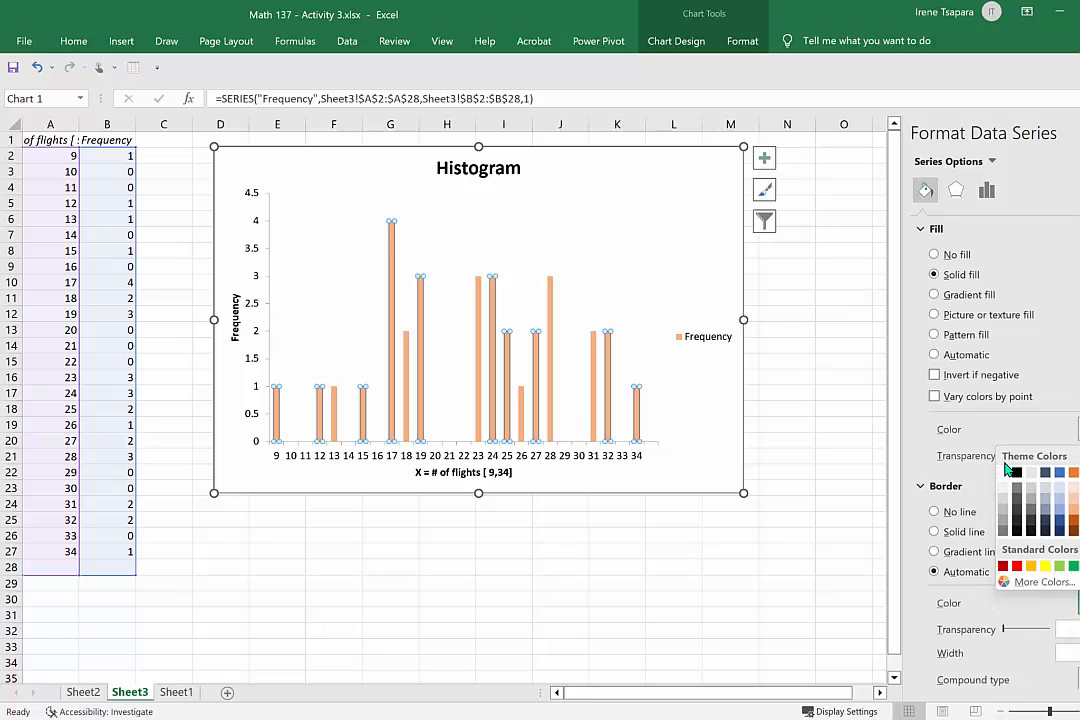
pyautogui.click(1017, 473)
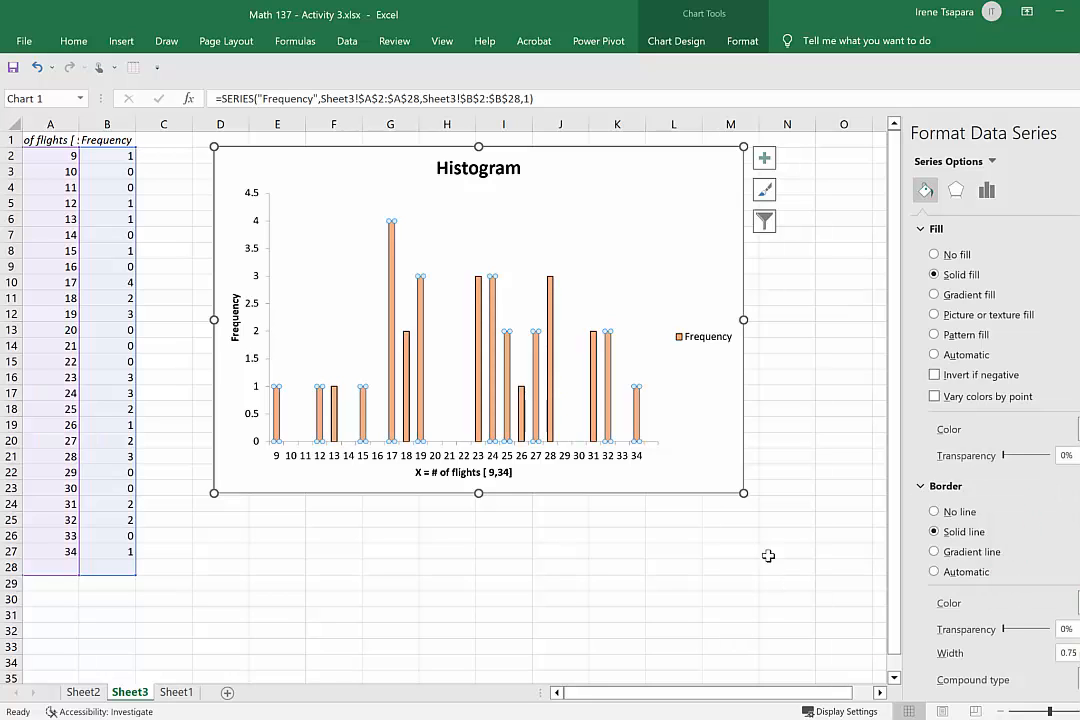
pyautogui.click(691, 220)
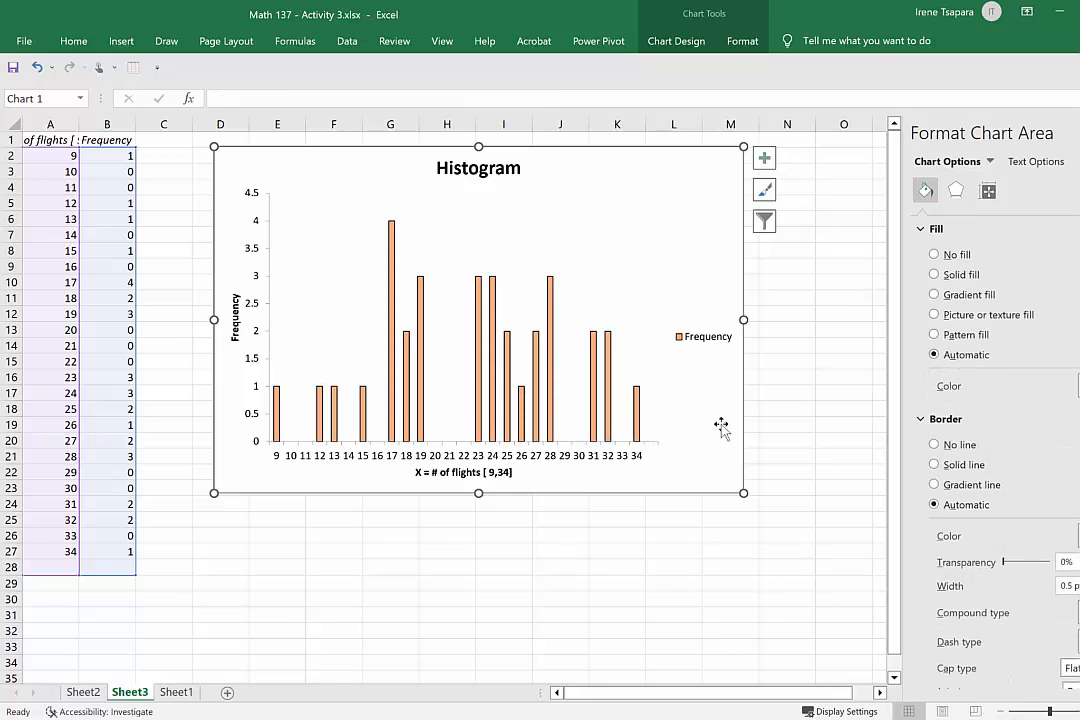
# Change the histogram's title to "The number of flights distribution".
pyautogui.click(481, 170)
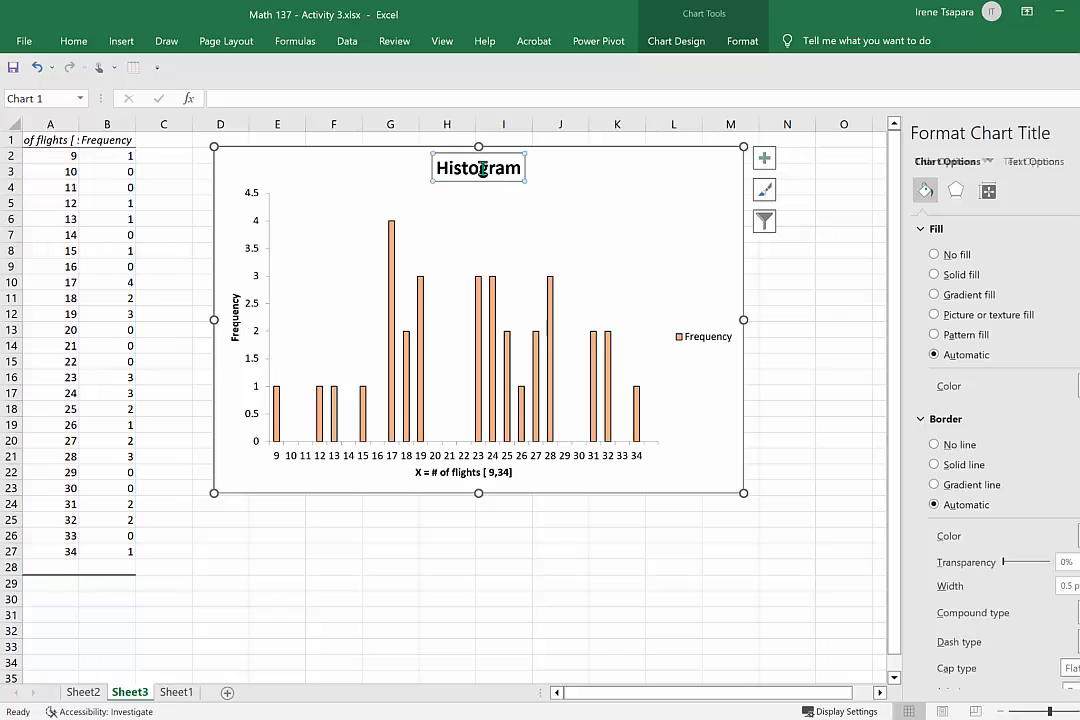
pyautogui.moveTo(439, 167); pyautogui.dragTo(535, 166)
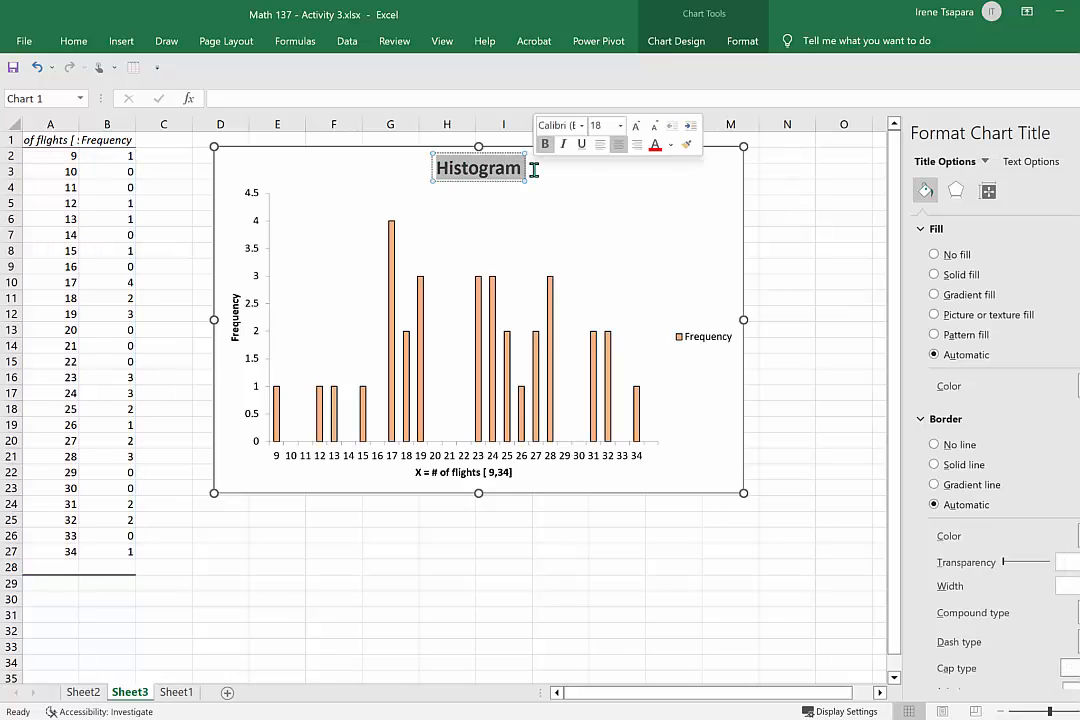
pyautogui.write('The num')
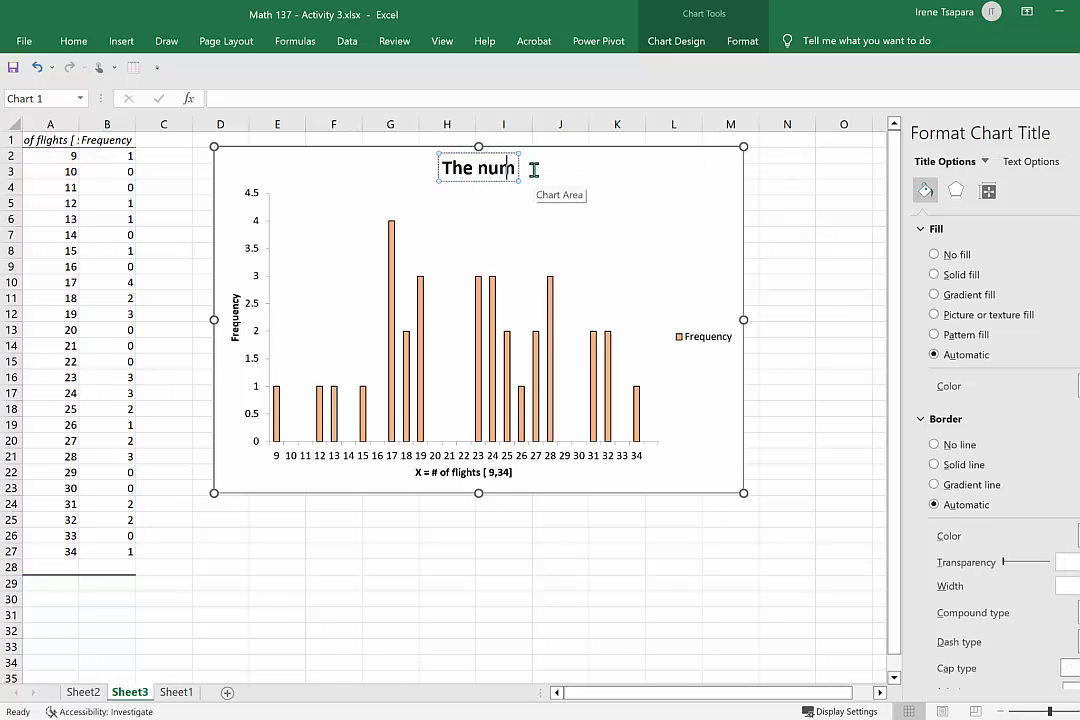
pyautogui.write('ber of fligh')
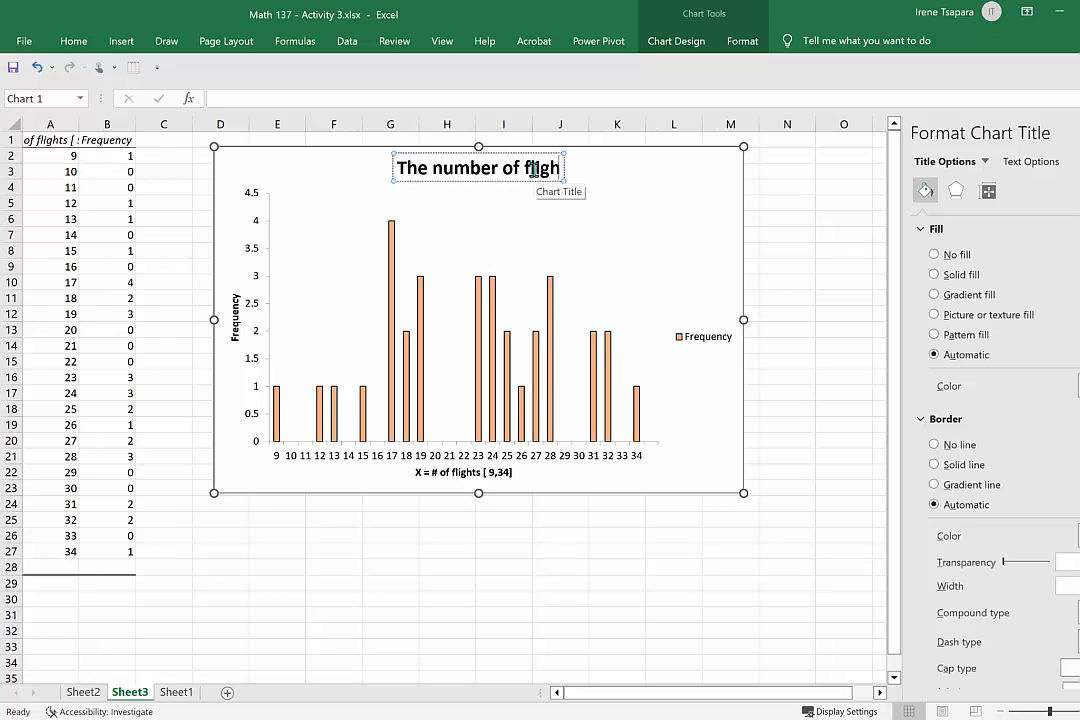
pyautogui.write('ts distribution')
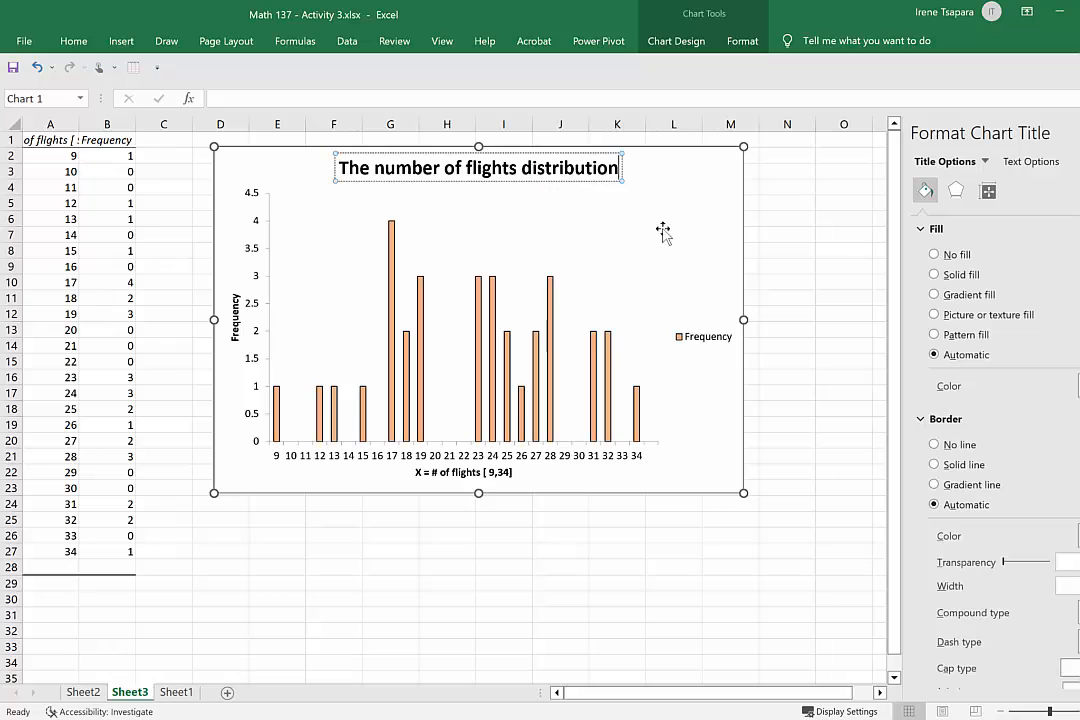
pyautogui.click(701, 237)
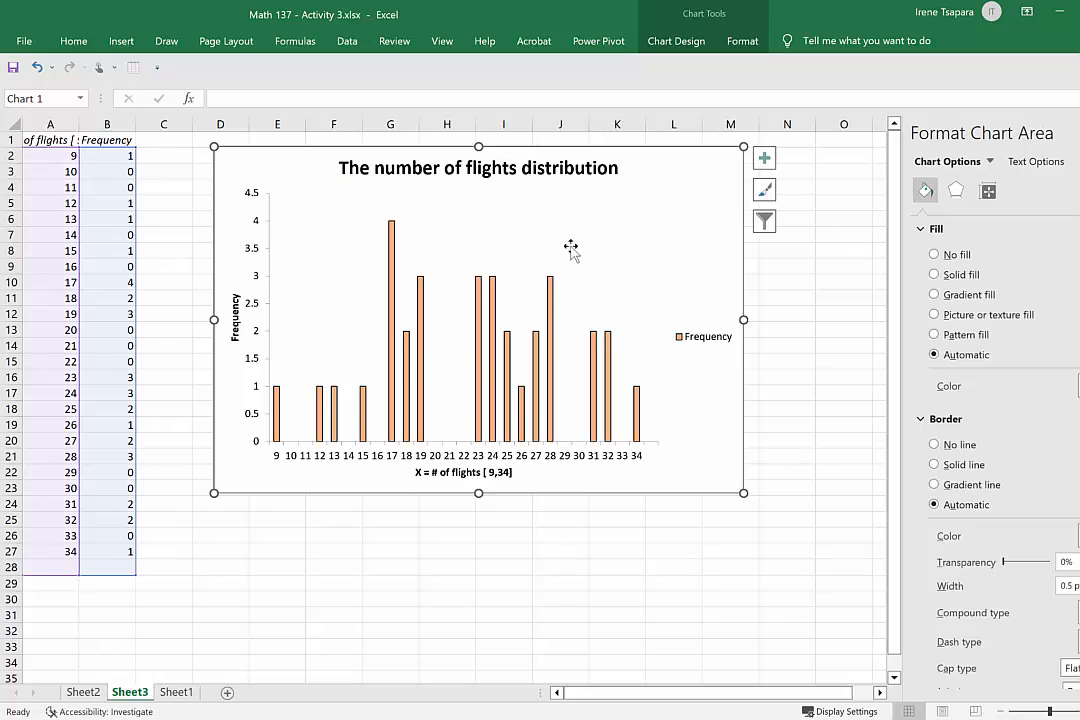
# Reduce the gap width between the histogram's Frequency bars to 43%.
pyautogui.click(549, 373)
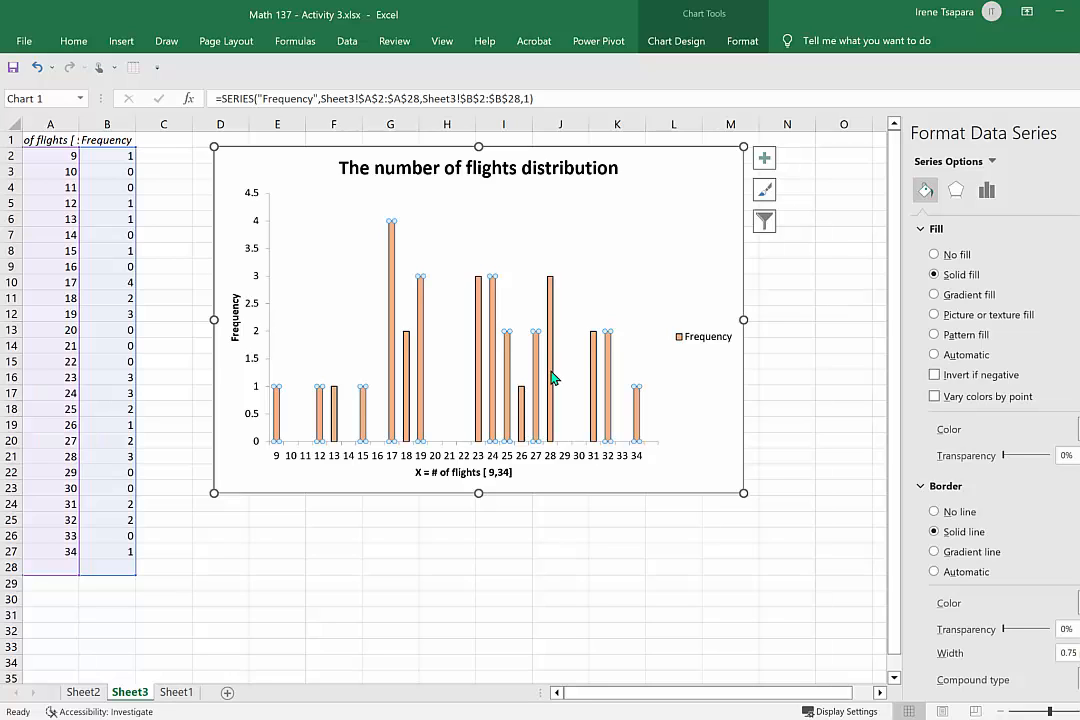
pyautogui.click(551, 427)
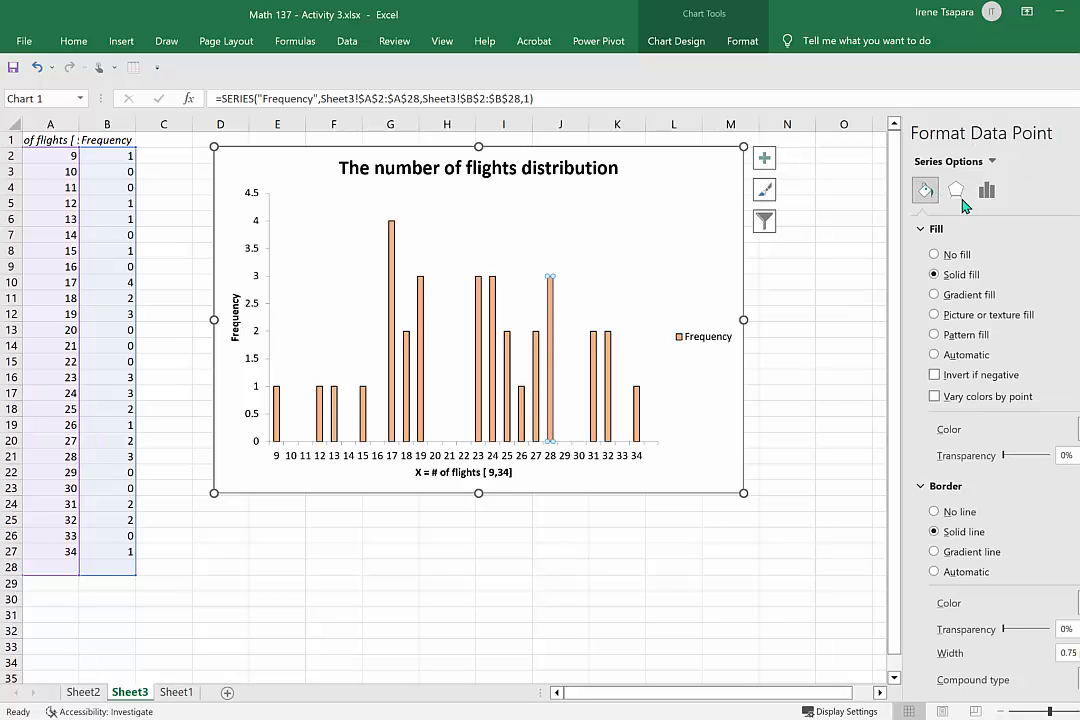
pyautogui.click(986, 190)
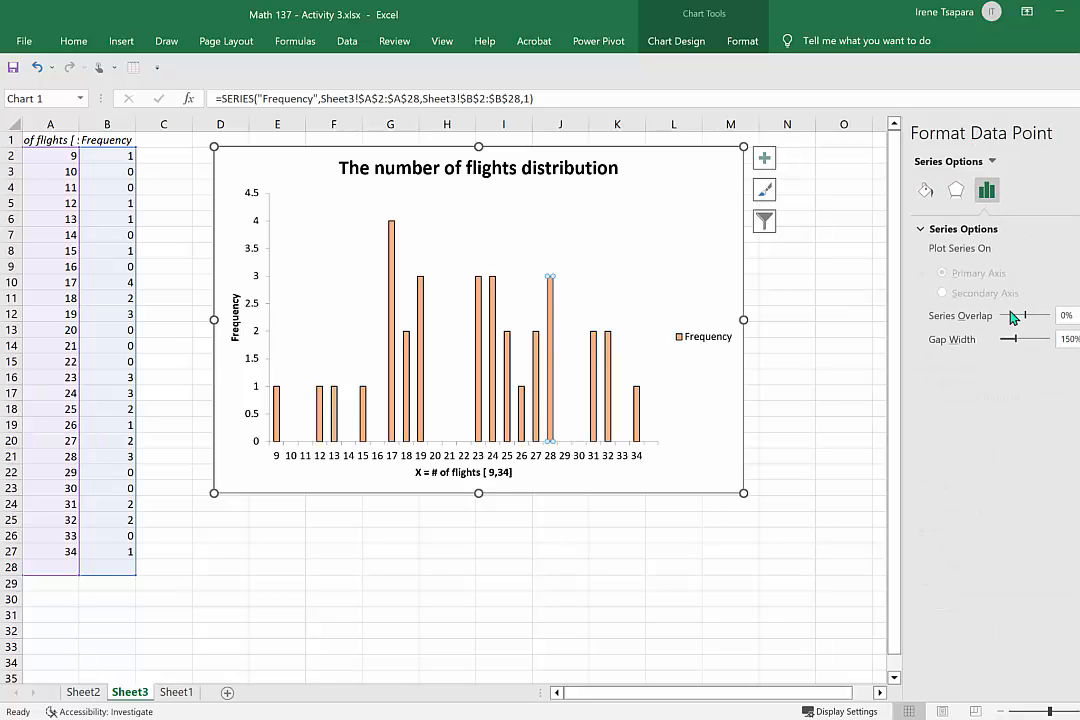
pyautogui.moveTo(1014, 345); pyautogui.dragTo(1009, 345)
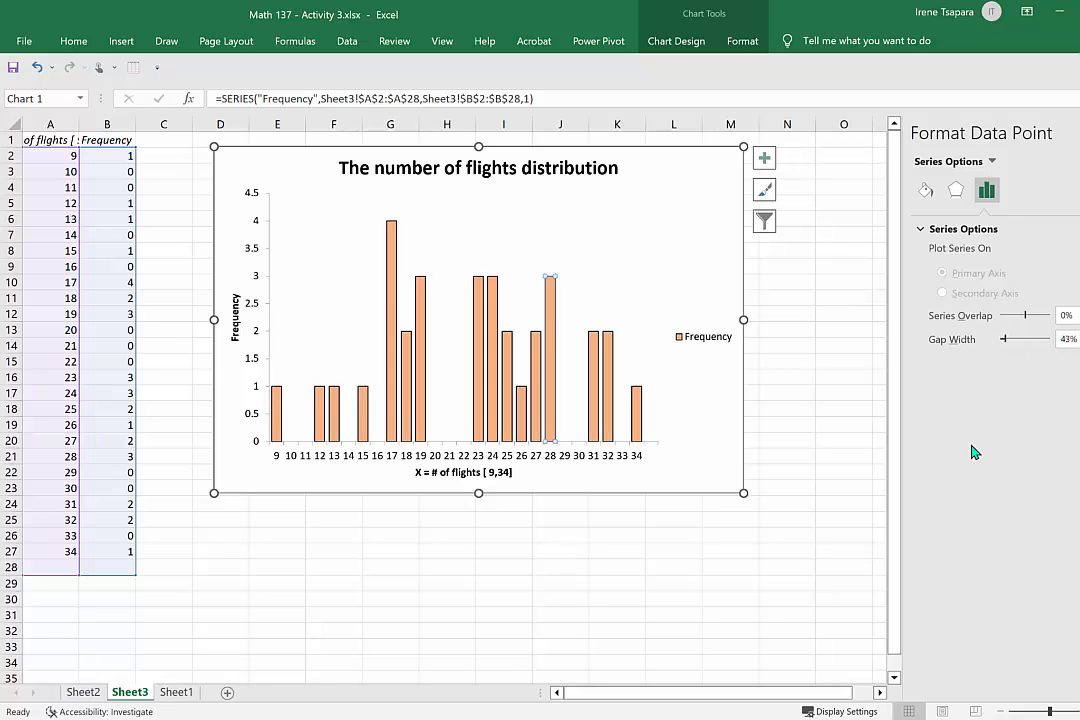
pyautogui.click(622, 230)
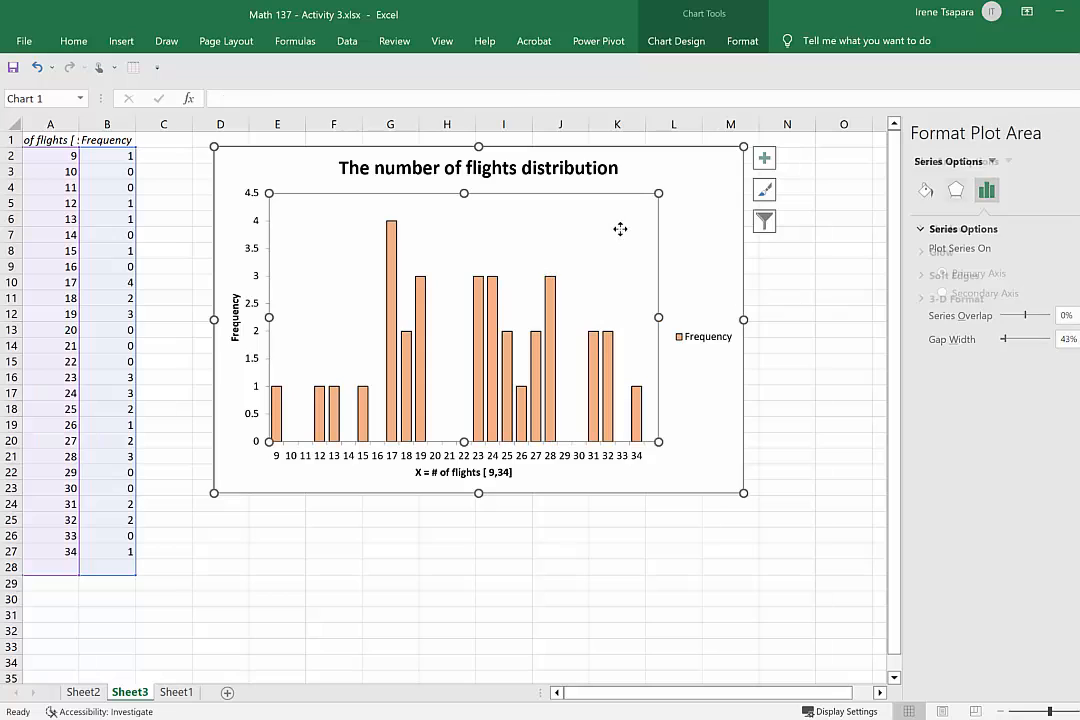
pyautogui.click(724, 468)
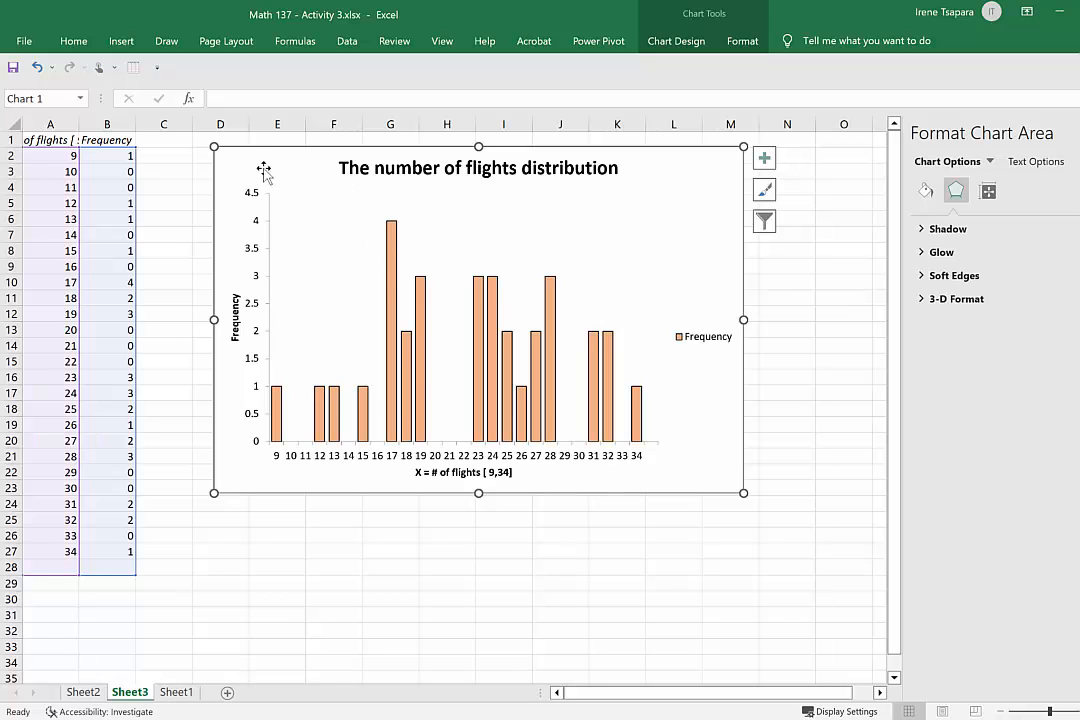
# Duplicate the finished histogram below the original, starting near row 26, and align the copy with the original's left edge.
pyautogui.rightClick(674, 184)
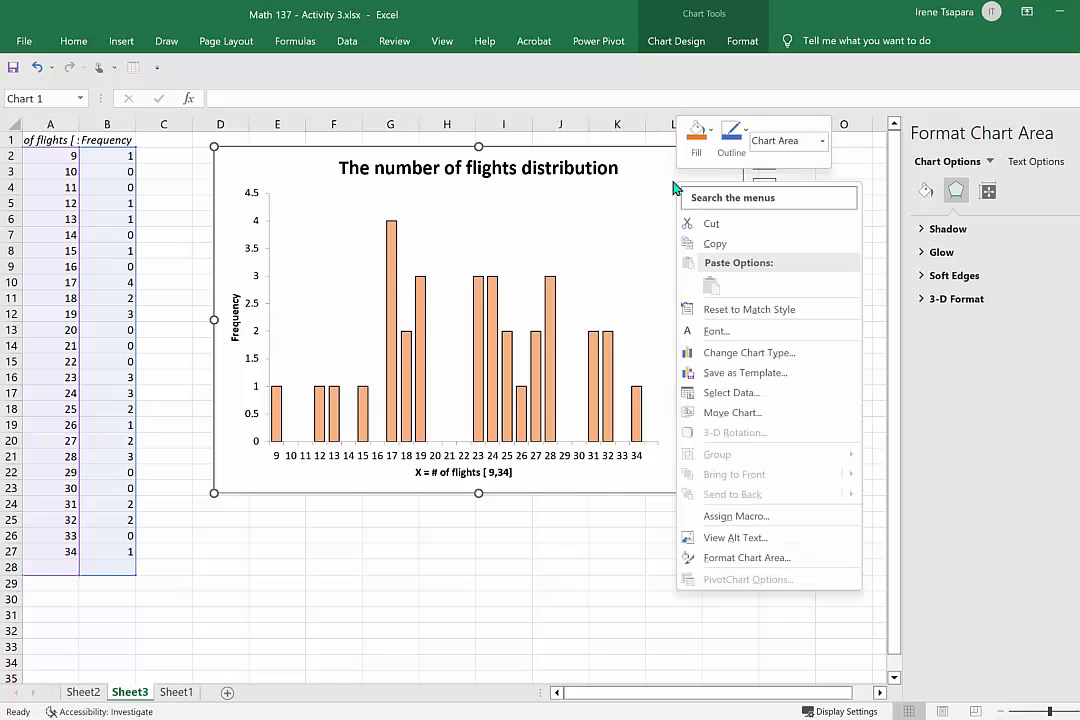
pyautogui.rightClick(636, 170)
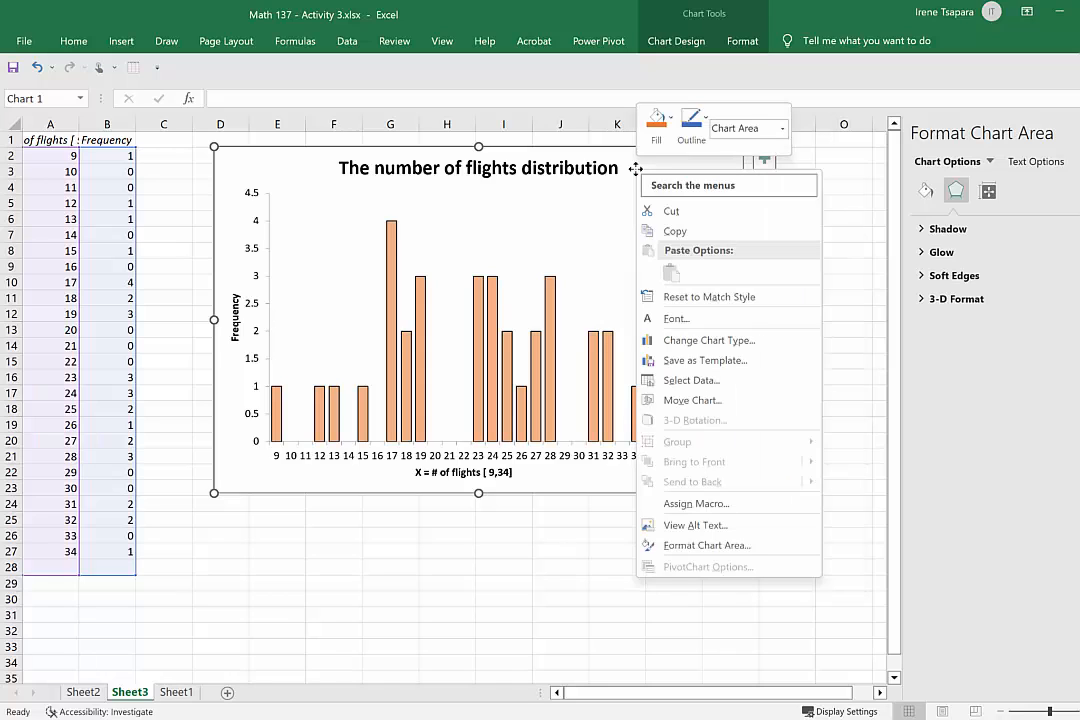
pyautogui.click(711, 233)
pyautogui.click(222, 533)
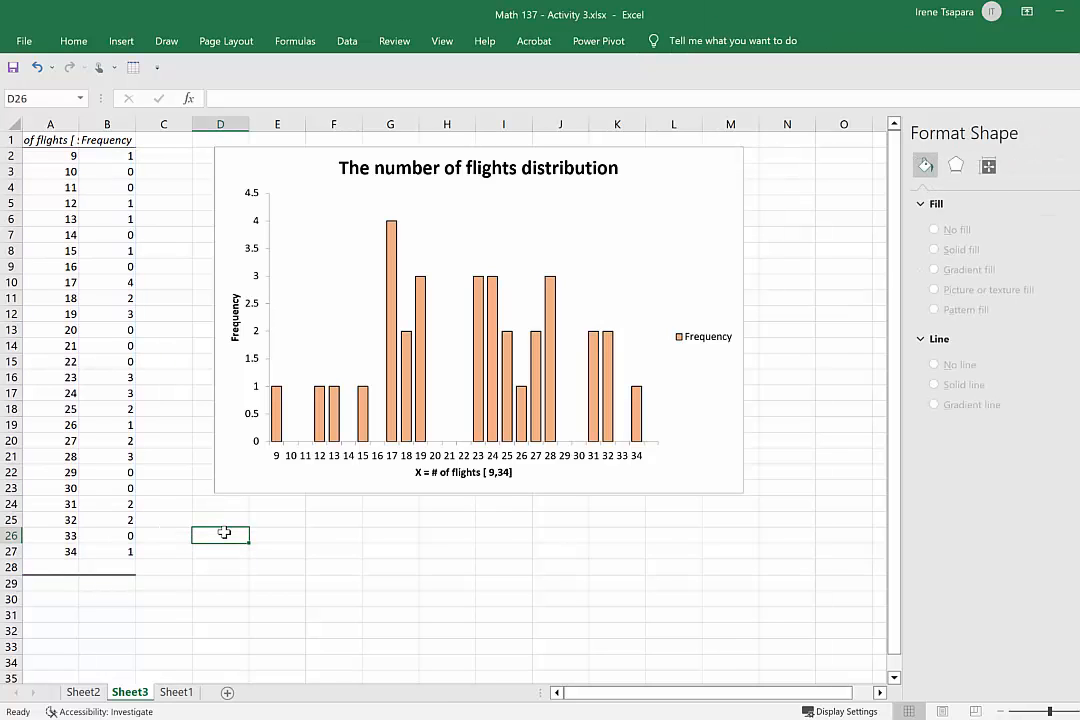
pyautogui.hotkey('ctrl', 'v')
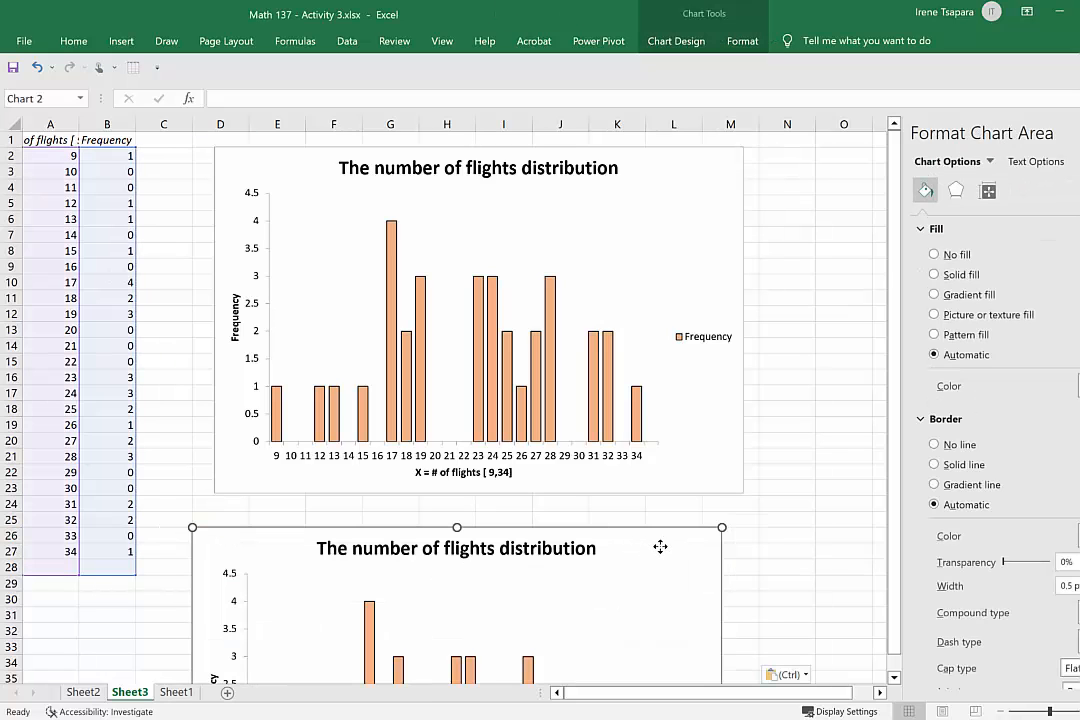
pyautogui.moveTo(660, 546); pyautogui.dragTo(672, 540)
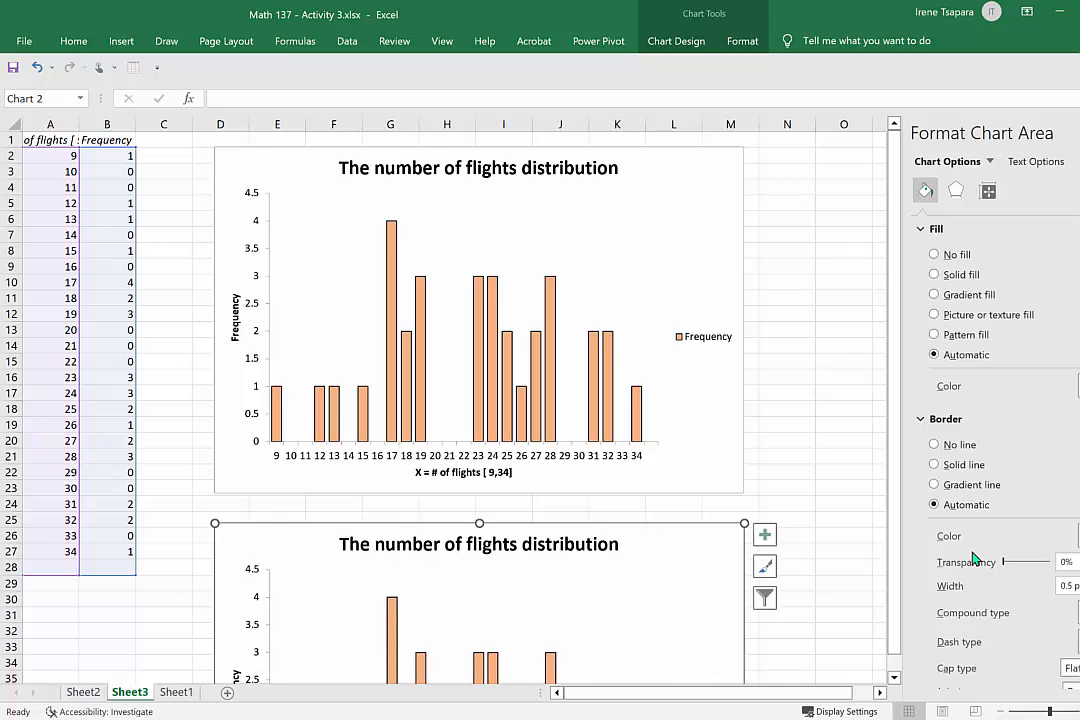
pyautogui.moveTo(879, 562); pyautogui.dragTo(897, 639)
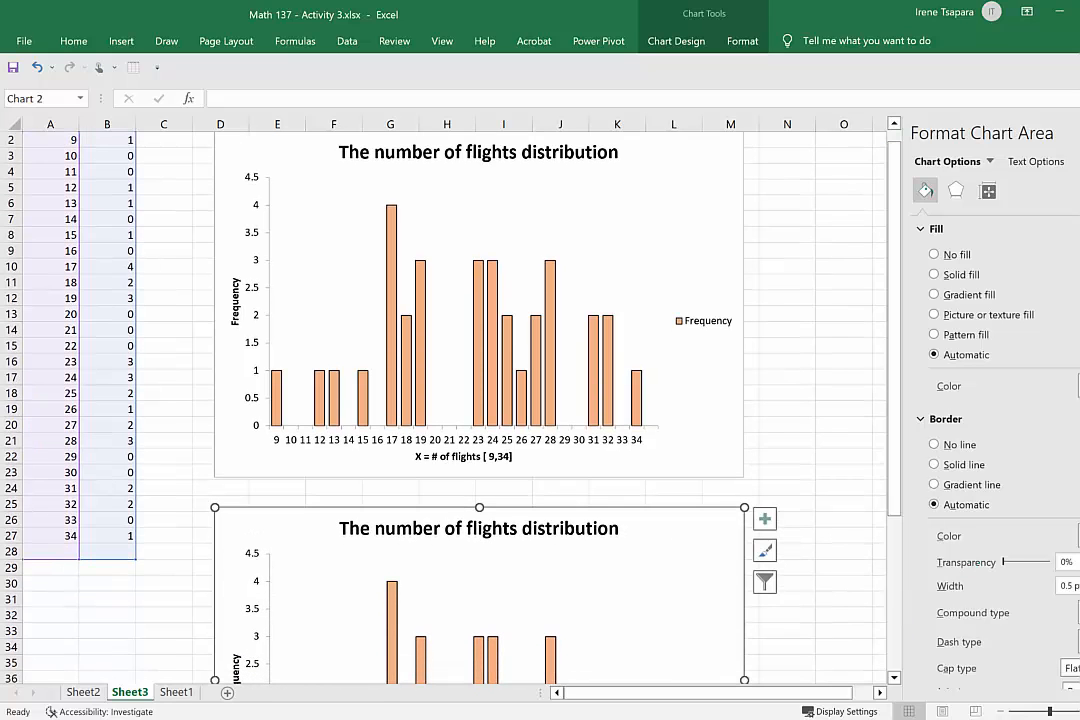
pyautogui.click(1079, 133)
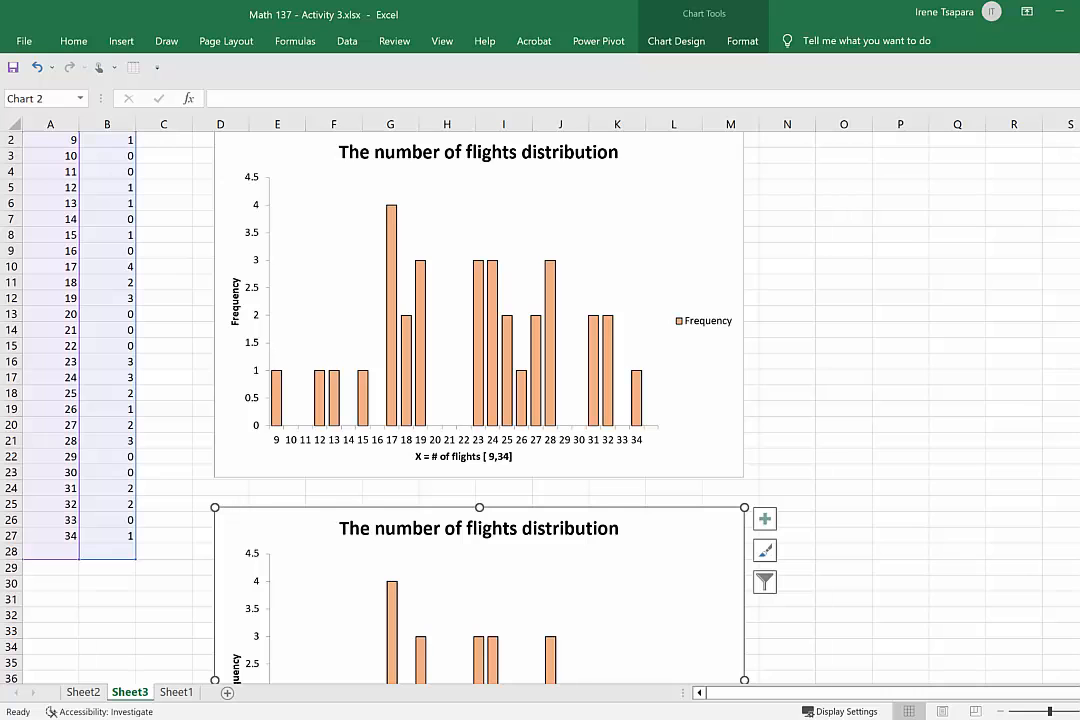
pyautogui.moveTo(1079, 395); pyautogui.dragTo(1079, 535)
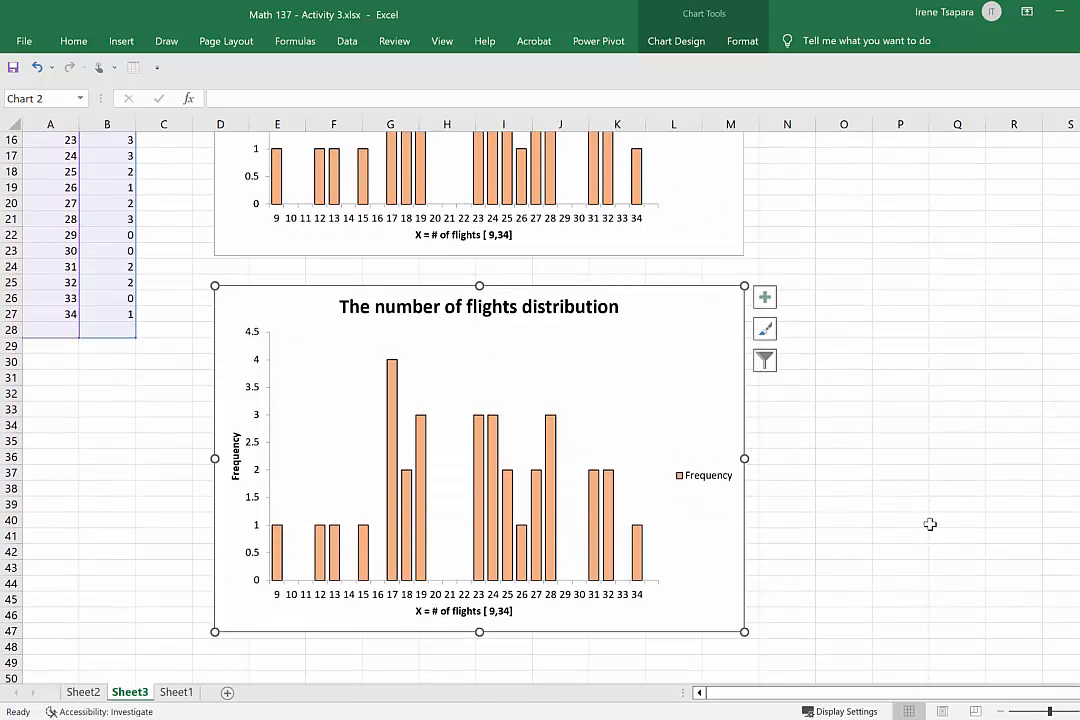
pyautogui.moveTo(557, 485)
pyautogui.moveTo(1079, 528); pyautogui.dragTo(1079, 380)
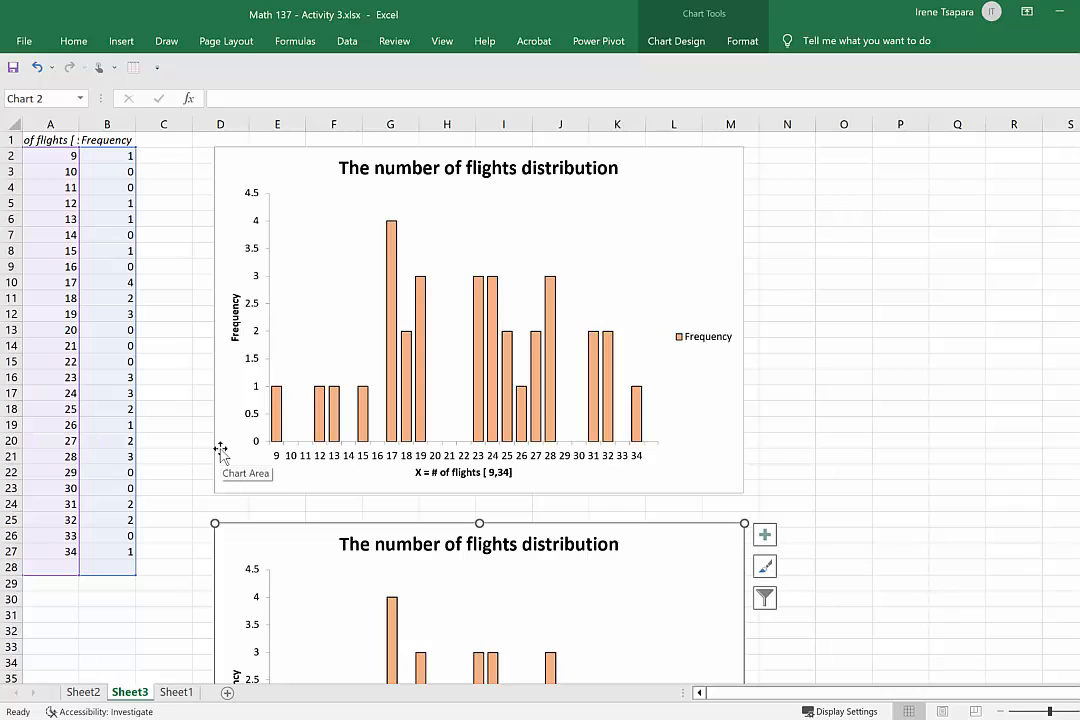
pyautogui.doubleClick(392, 284)
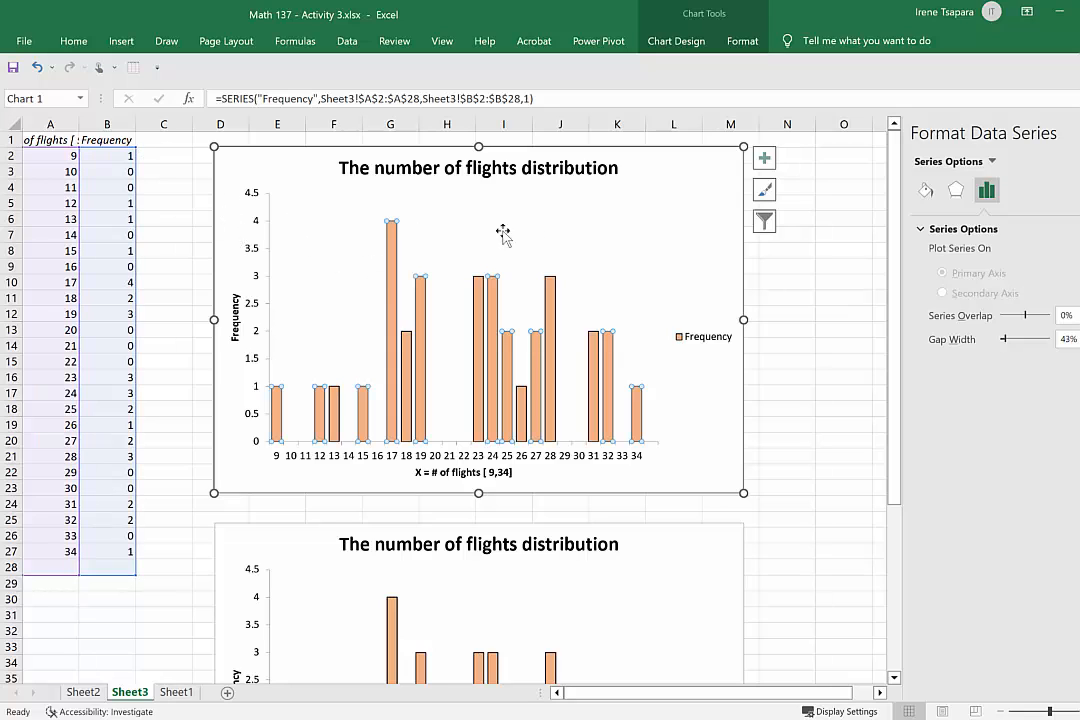
pyautogui.click(168, 208)
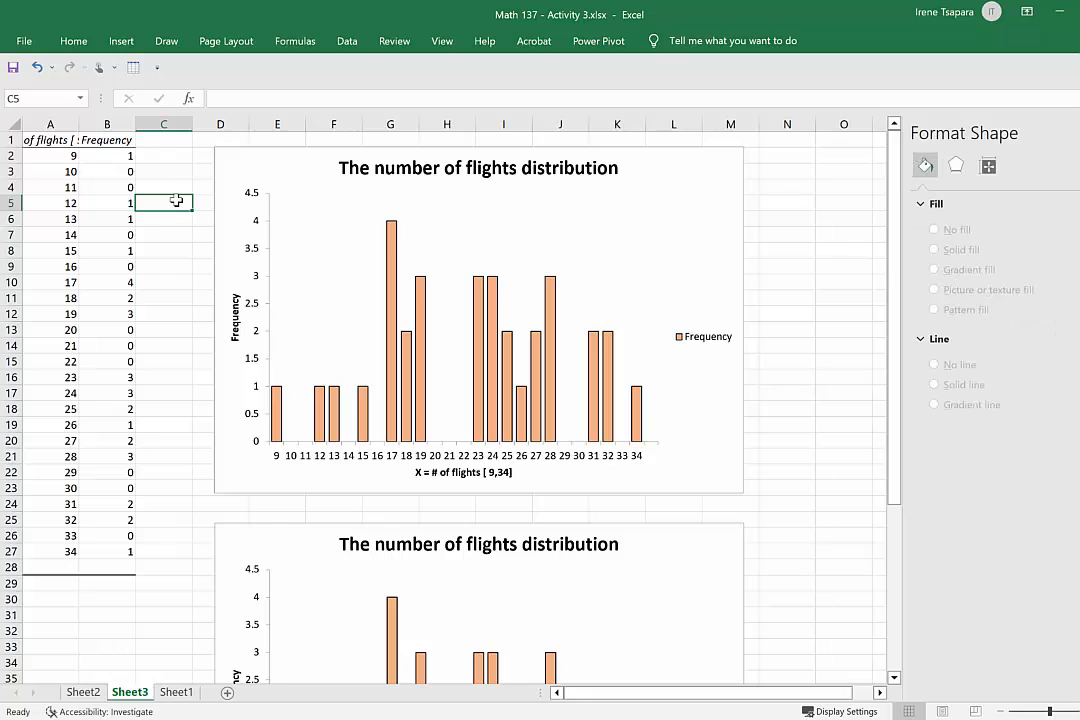
# Copy the Probability distribution column F1:F27 from Sheet1 and paste it as values only into Sheet3 starting at C1.
pyautogui.click(176, 692)
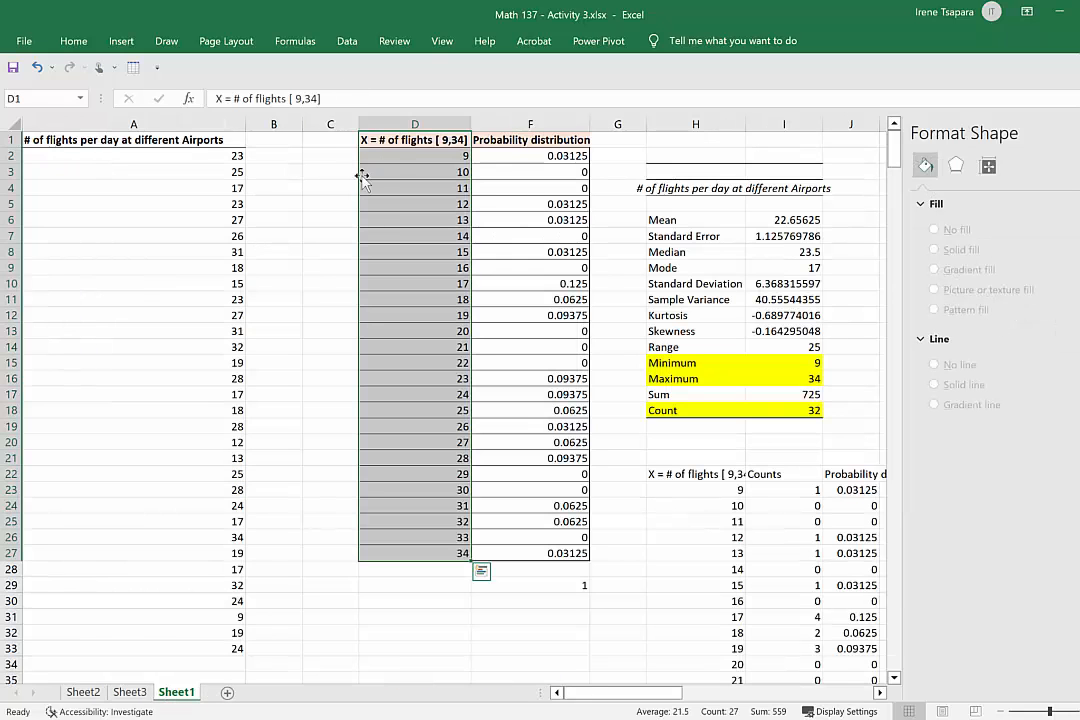
pyautogui.moveTo(548, 140); pyautogui.dragTo(560, 553)
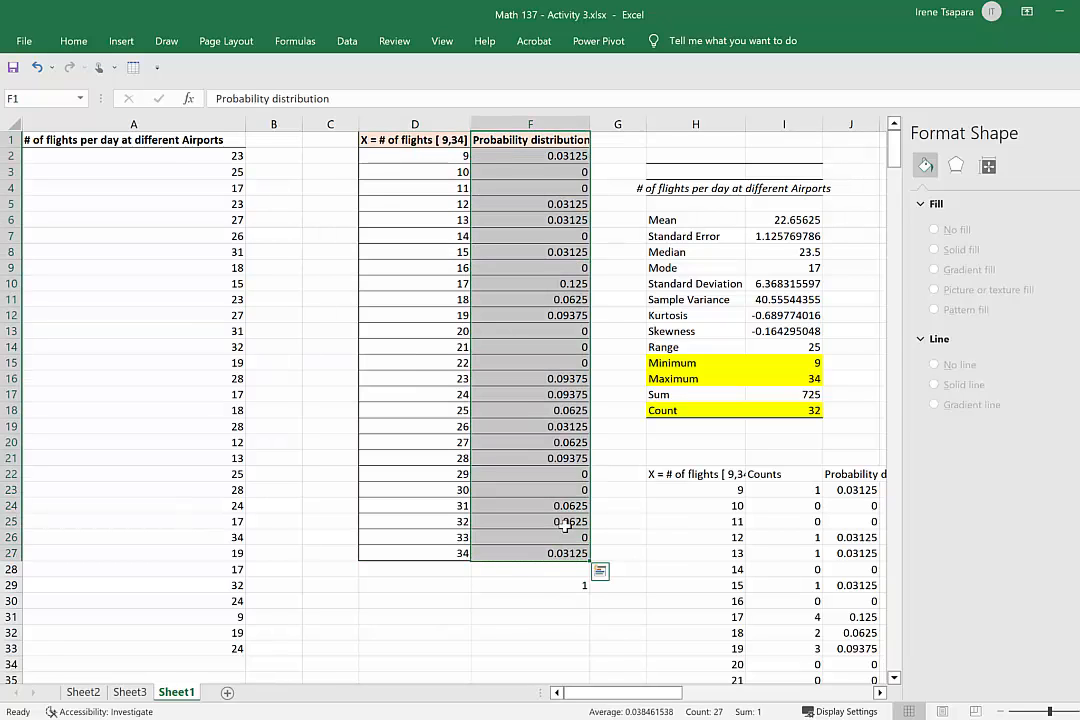
pyautogui.rightClick(524, 420)
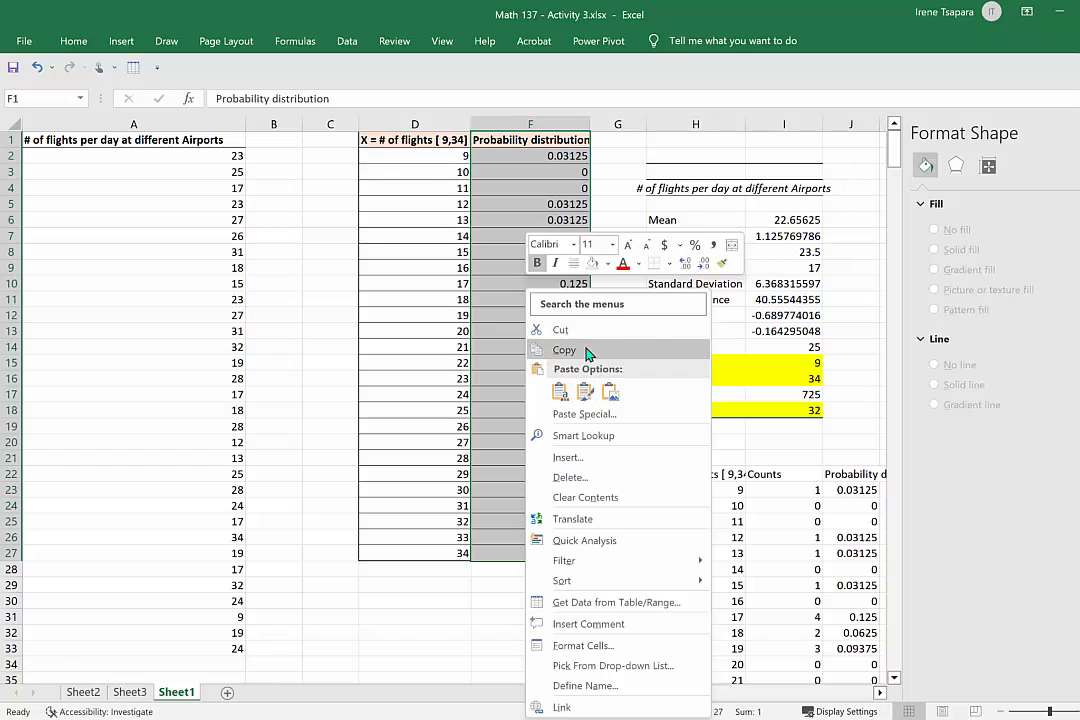
pyautogui.click(548, 348)
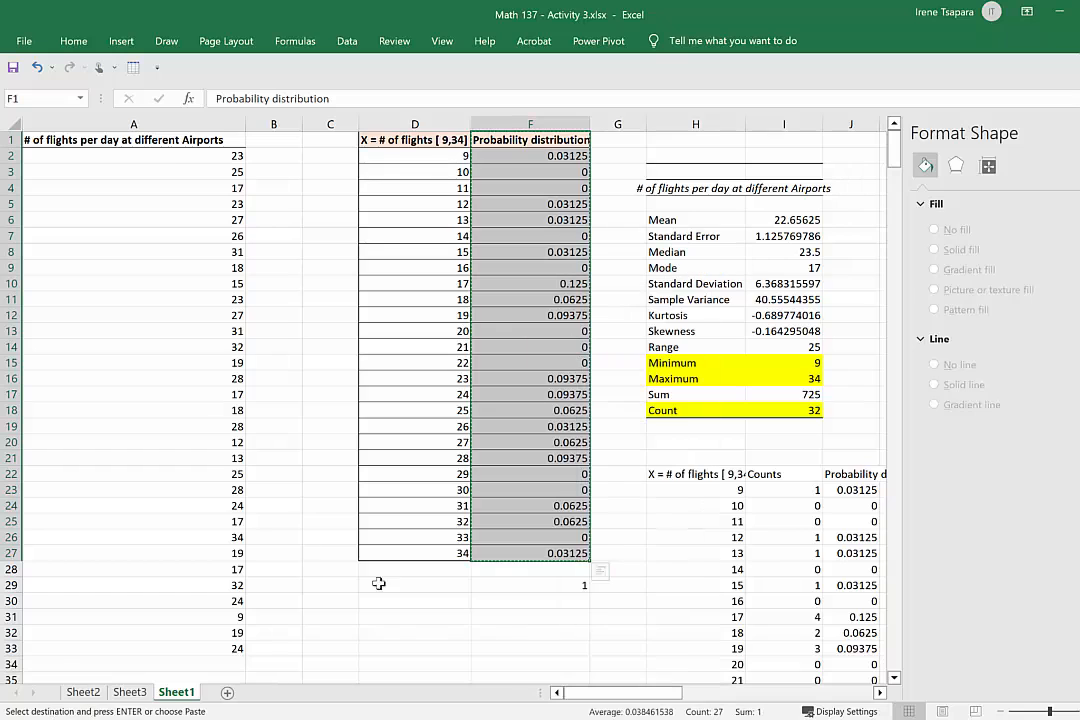
pyautogui.click(130, 692)
pyautogui.click(164, 143)
pyautogui.rightClick(165, 143)
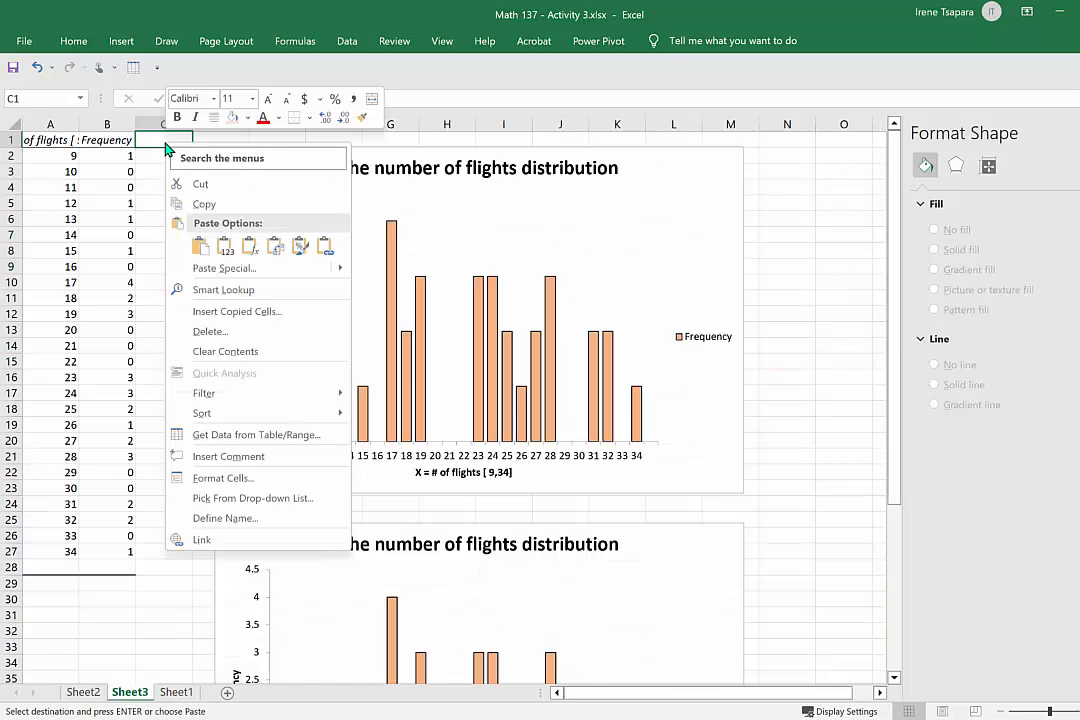
pyautogui.click(227, 258)
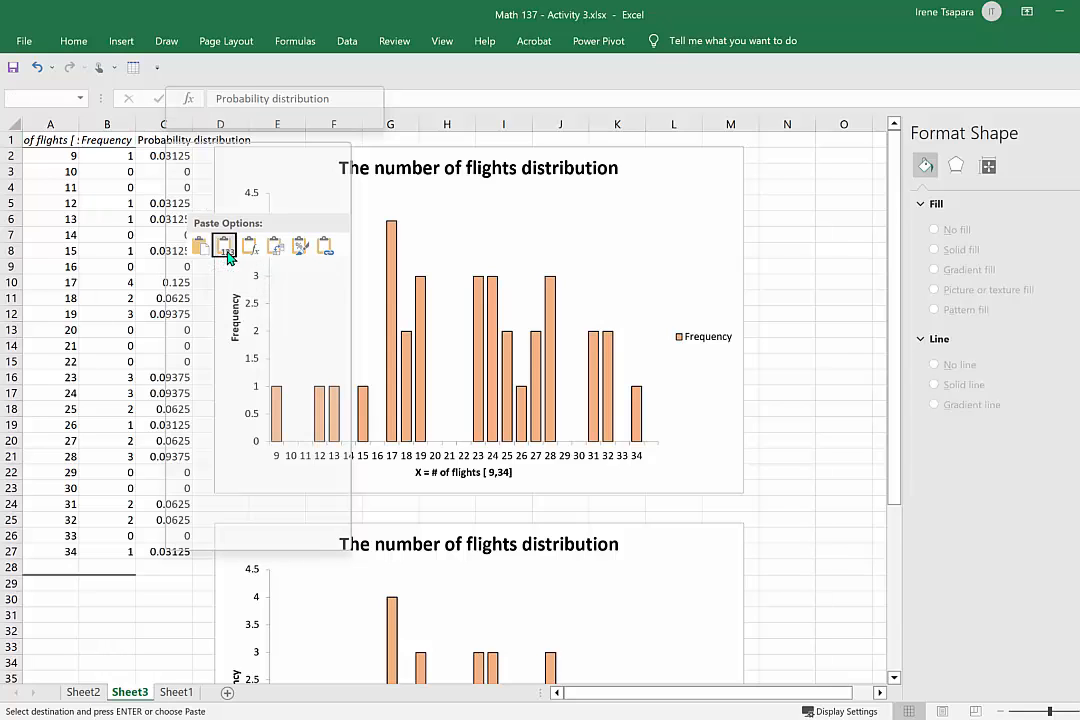
# Move the original chart away from the pasted data and widen column C to fit the Probability distribution header.
pyautogui.moveTo(287, 164); pyautogui.dragTo(381, 178)
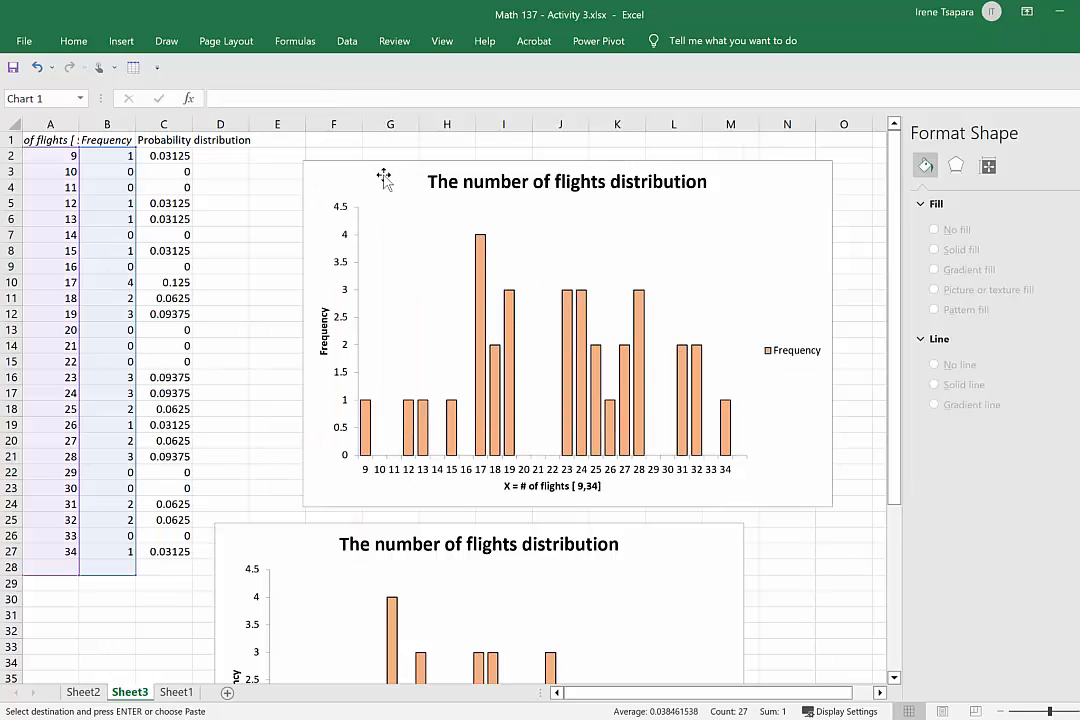
pyautogui.moveTo(192, 124); pyautogui.dragTo(255, 124)
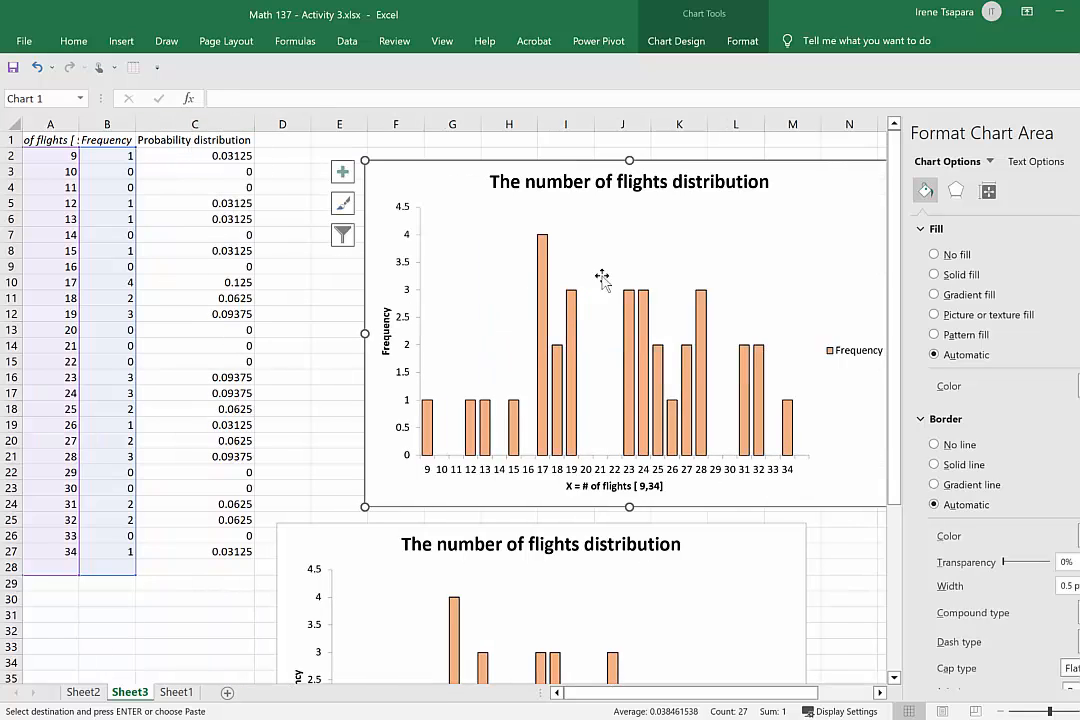
# Shift the original chart's series values from the Frequency column to the Probability distribution range C2:C28.
pyautogui.moveTo(543, 272)
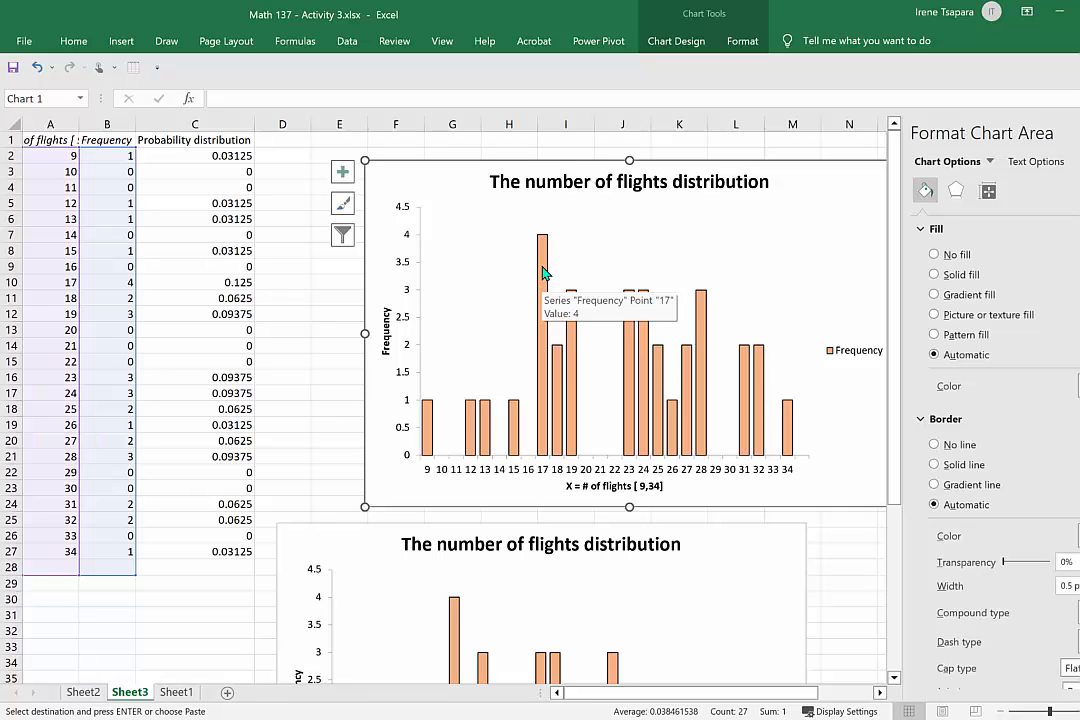
pyautogui.click(543, 272)
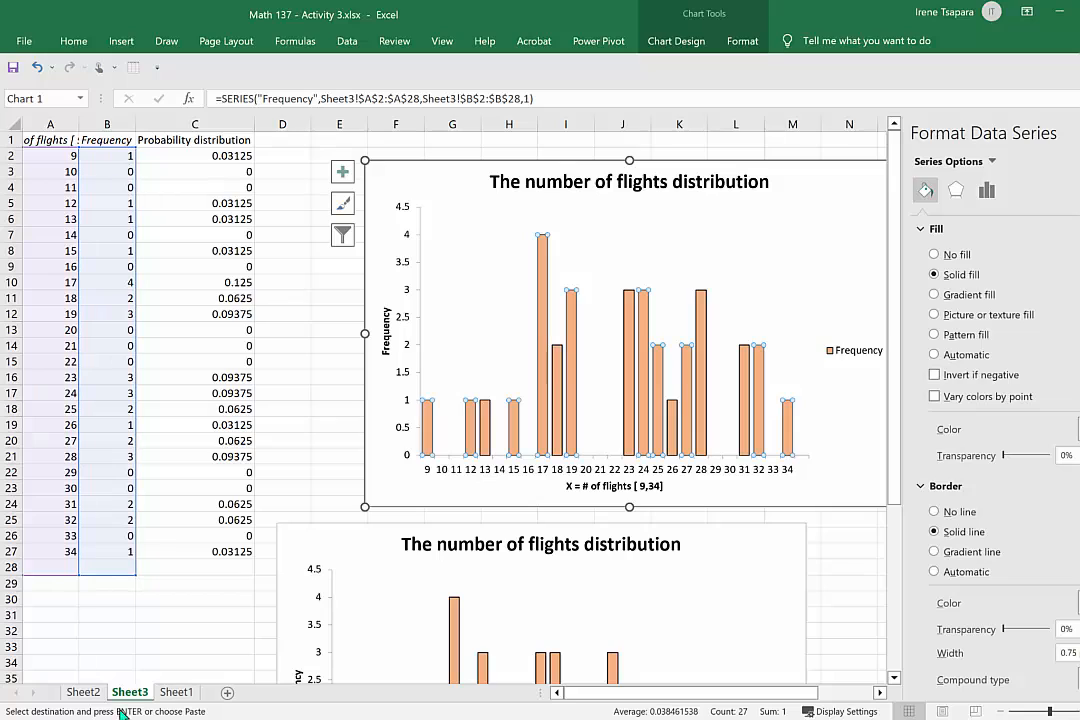
pyautogui.press('Escape')
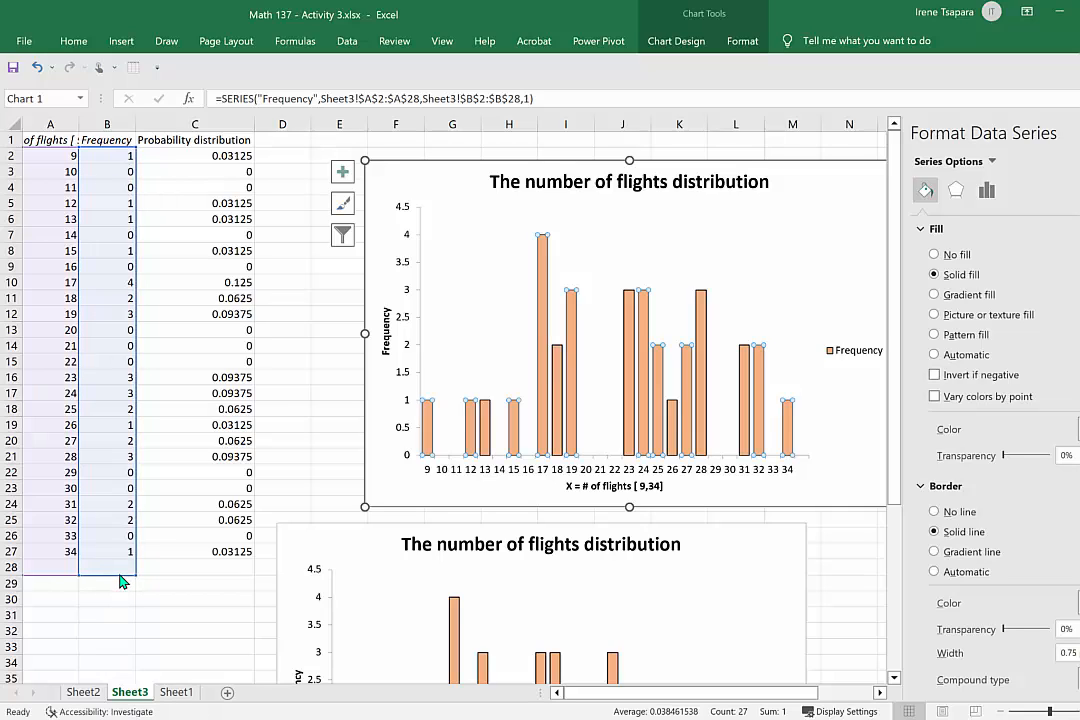
pyautogui.moveTo(141, 586); pyautogui.dragTo(157, 568)
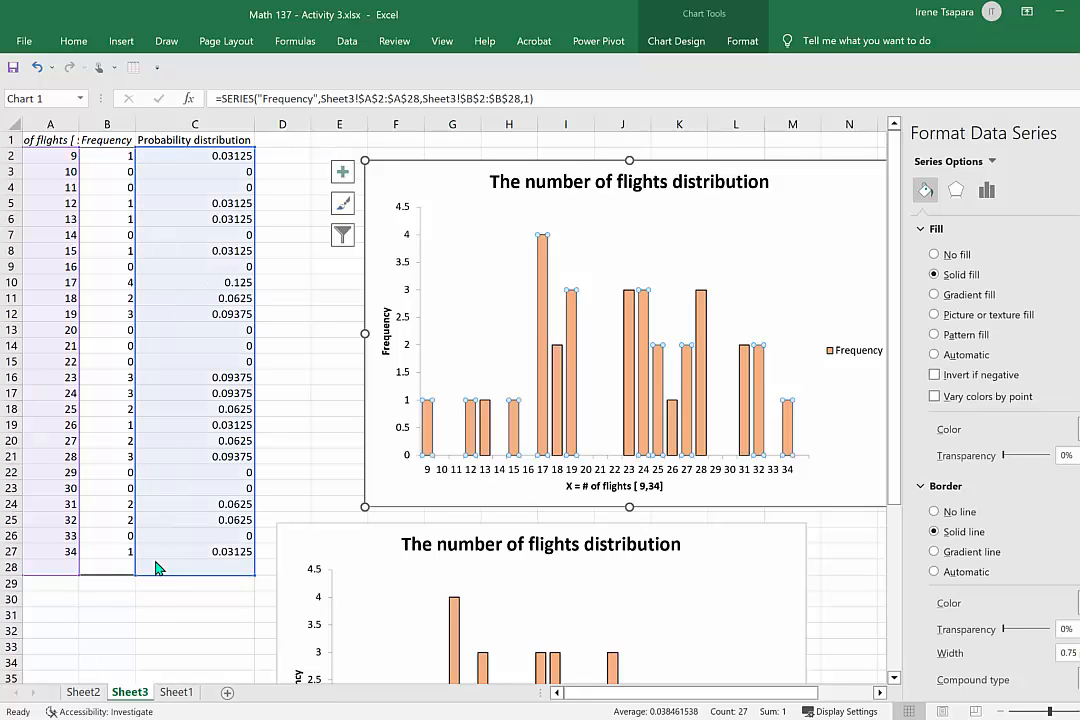
# Apply C2:C28 as the upper chart's series values and align the lower histogram's left edge beneath the upper chart.
pyautogui.moveTo(157, 568)
pyautogui.mouseDown()
pyautogui.moveTo(120, 564)
pyautogui.moveTo(153, 570)
pyautogui.mouseUp()
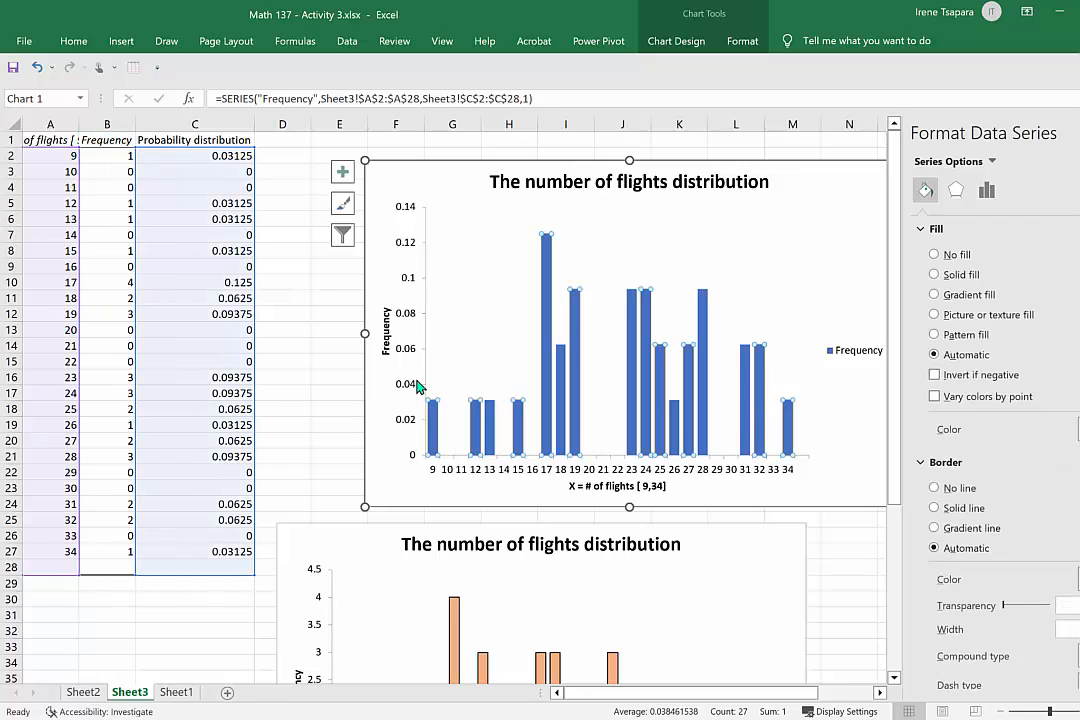
pyautogui.click(365, 550)
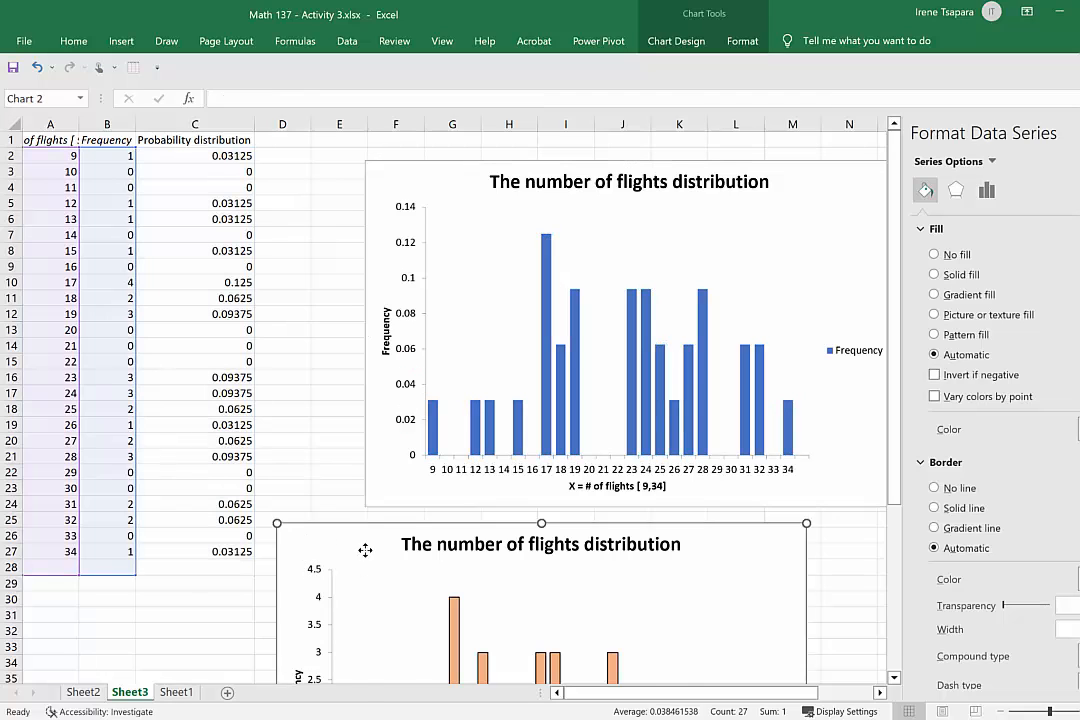
pyautogui.moveTo(365, 550); pyautogui.dragTo(393, 547)
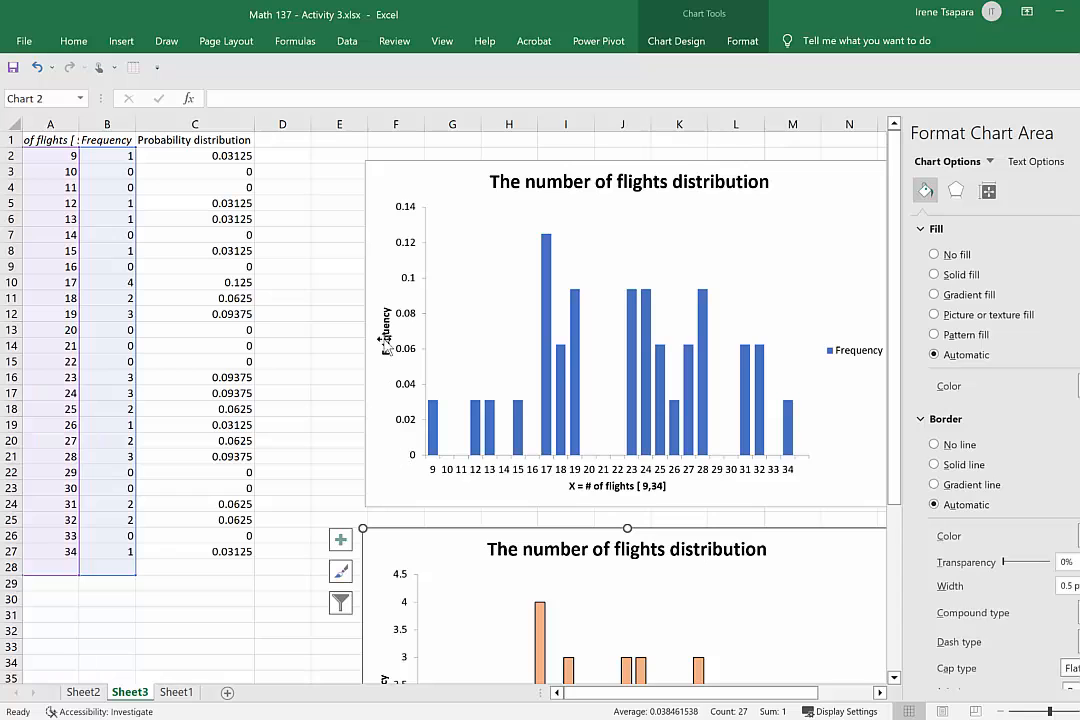
# Change the fill color of the upper chart's bars to light green.
pyautogui.rightClick(549, 340)
pyautogui.press('Escape')
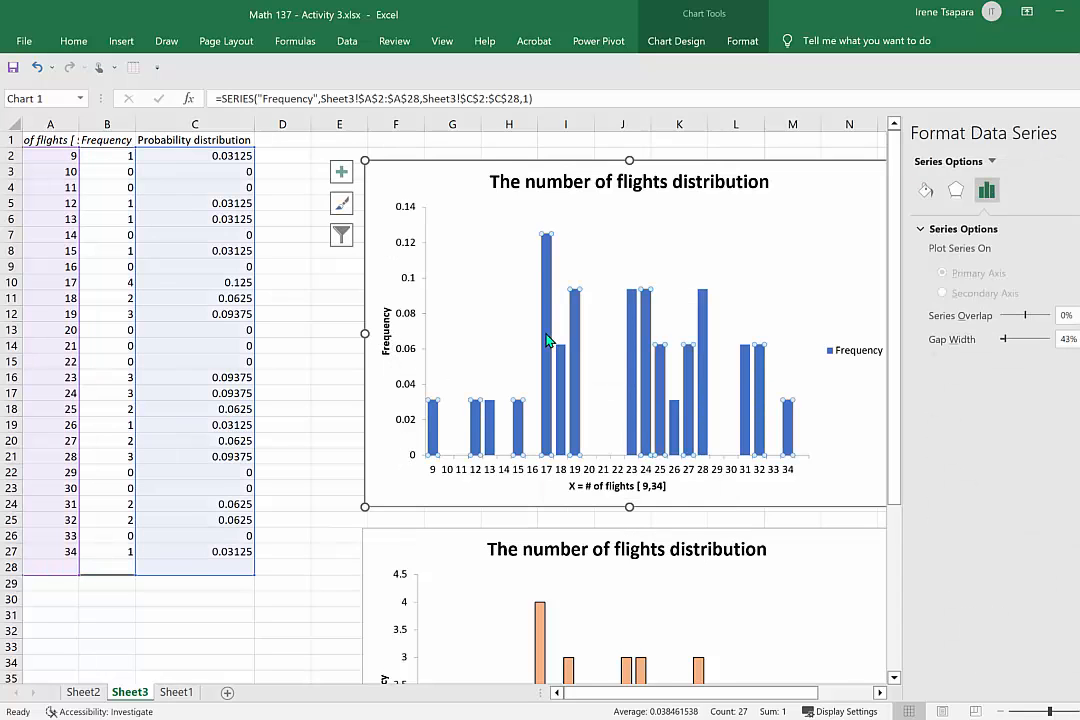
pyautogui.click(549, 340)
pyautogui.click(566, 321)
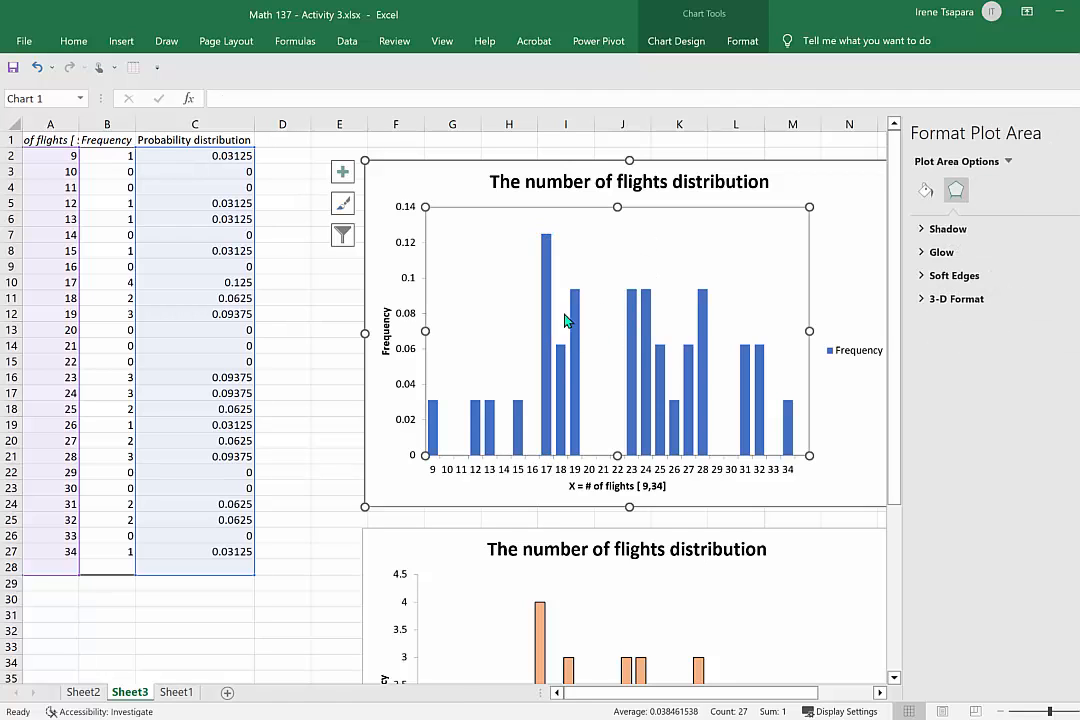
pyautogui.click(550, 322)
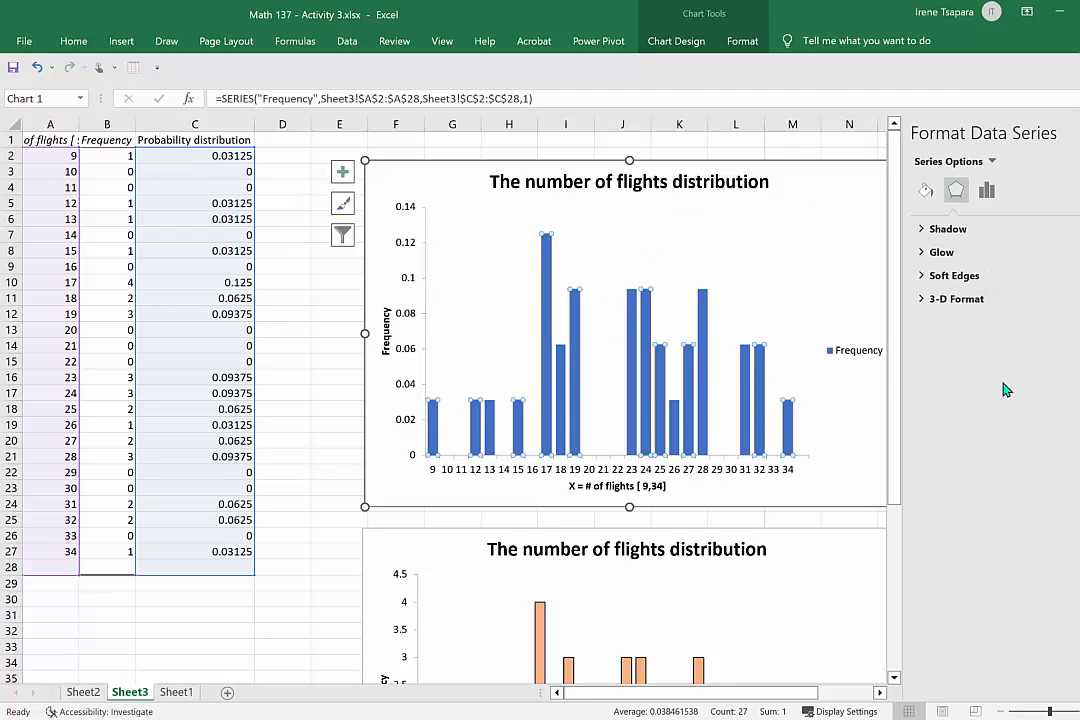
pyautogui.click(926, 190)
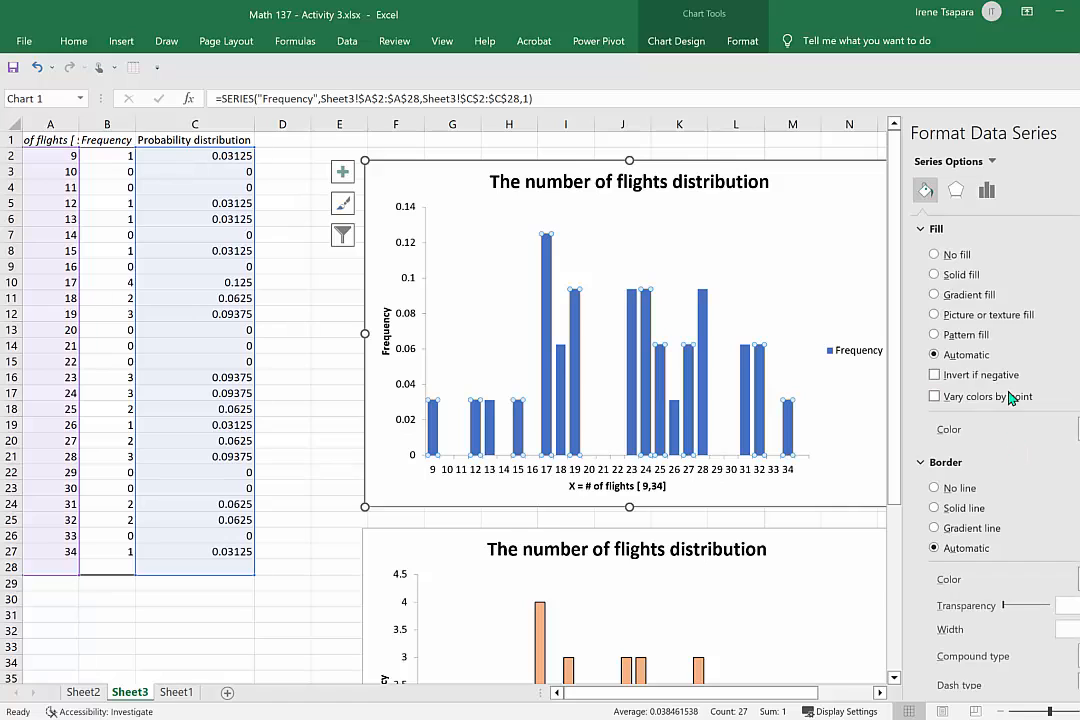
pyautogui.click(1078, 429)
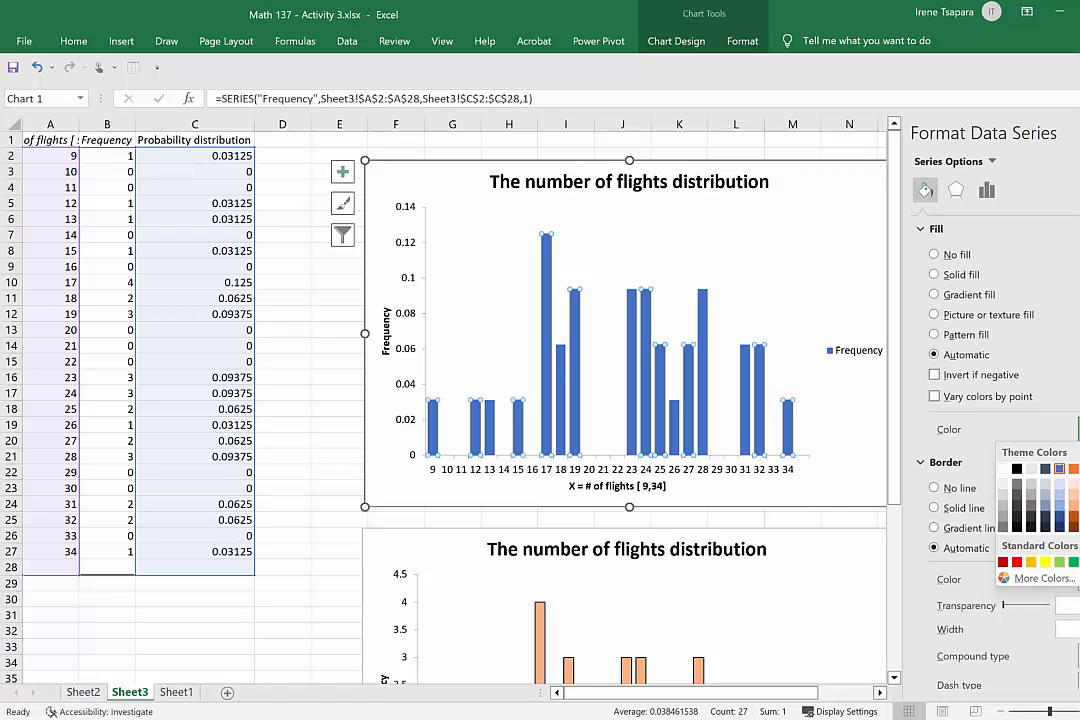
pyautogui.click(1078, 494)
pyautogui.click(838, 273)
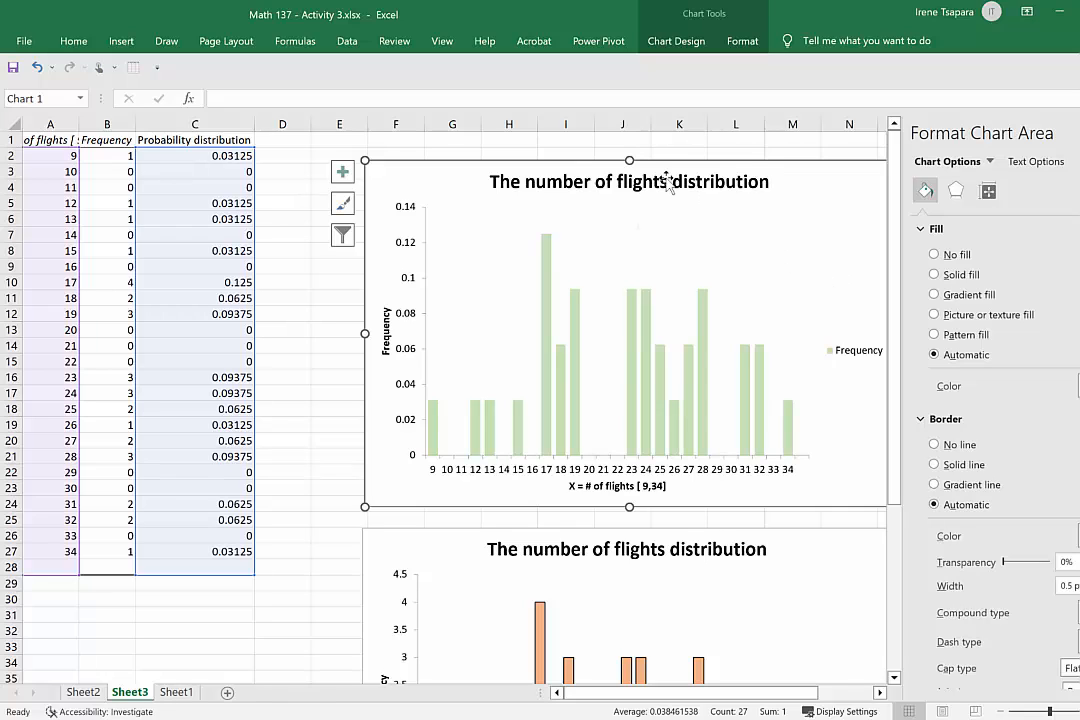
# Change the upper chart's title to "The probability distribution of the number of flights".
pyautogui.click(580, 183)
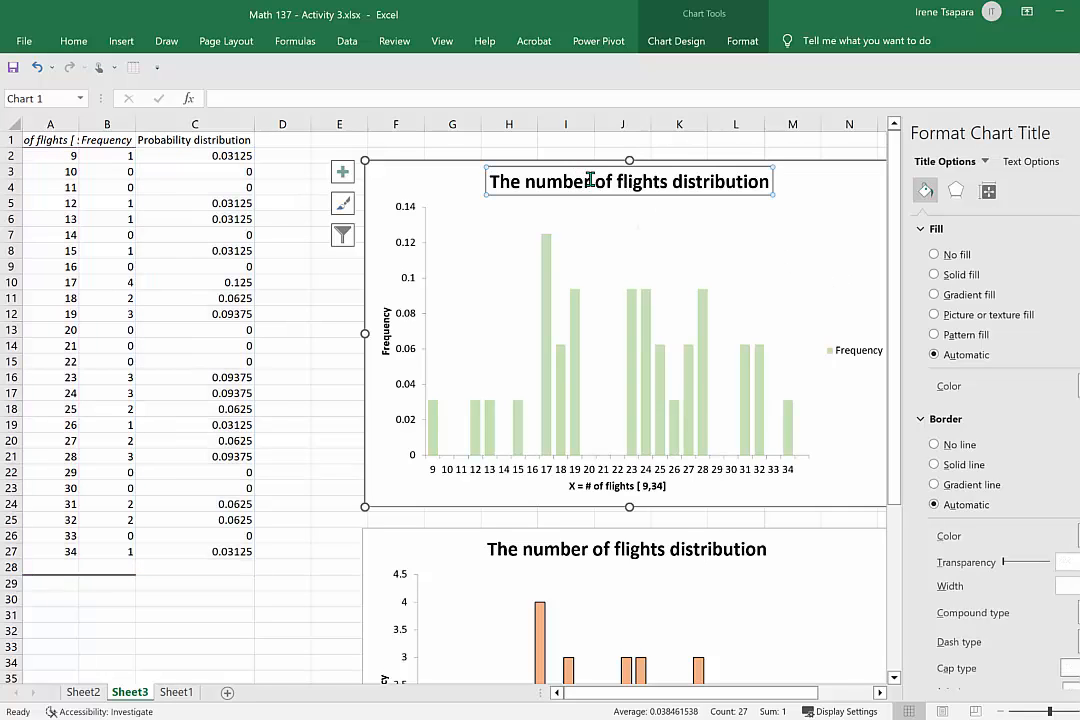
pyautogui.moveTo(593, 181); pyautogui.dragTo(528, 180)
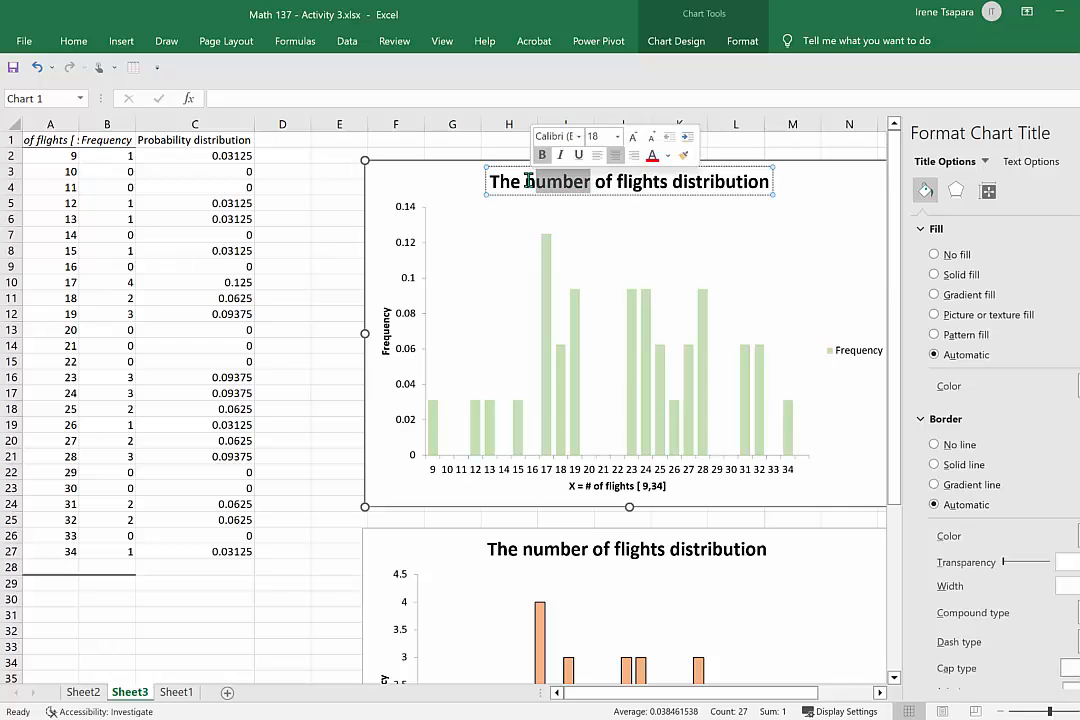
pyautogui.click(528, 180)
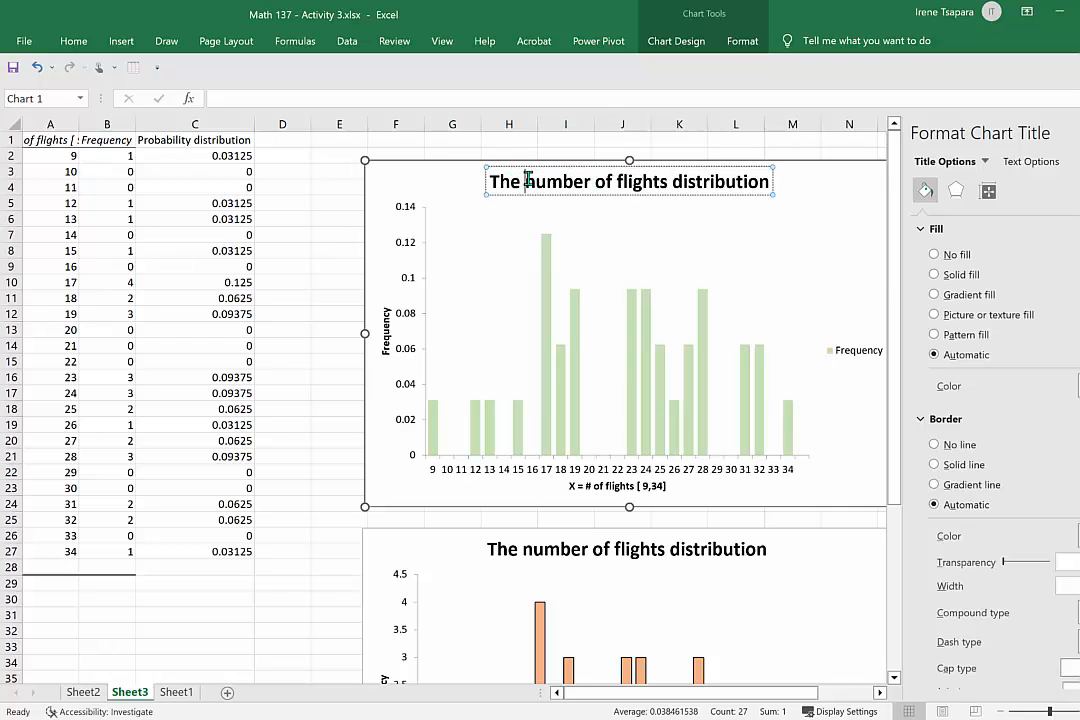
pyautogui.write('probabilit')
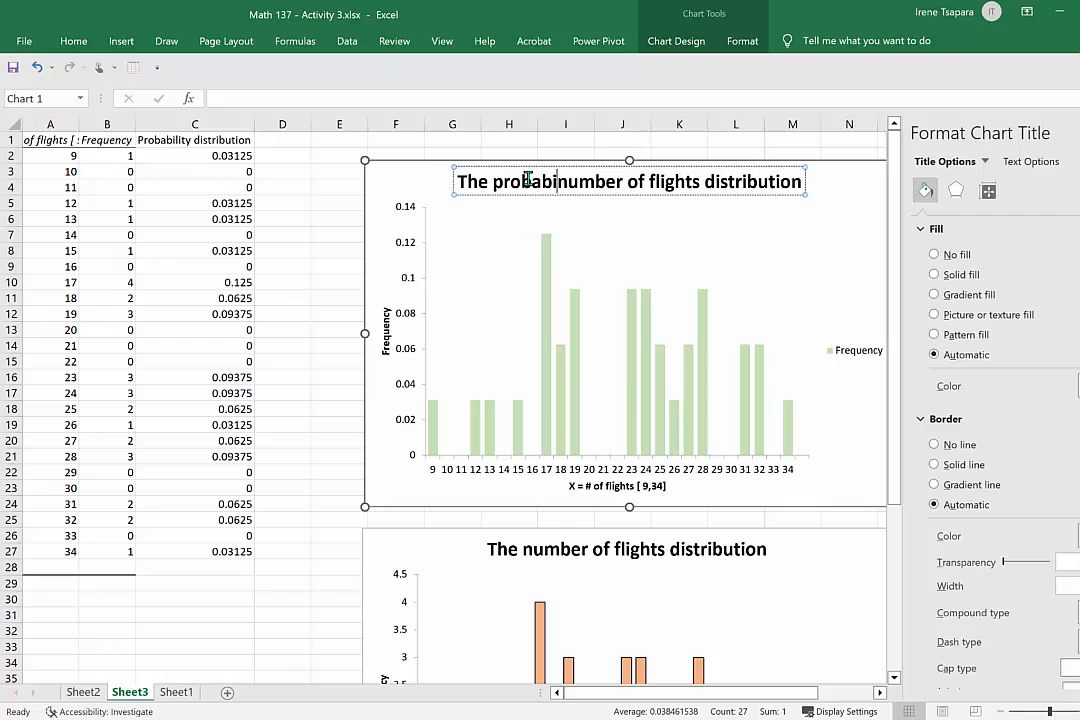
pyautogui.write('y distribution')
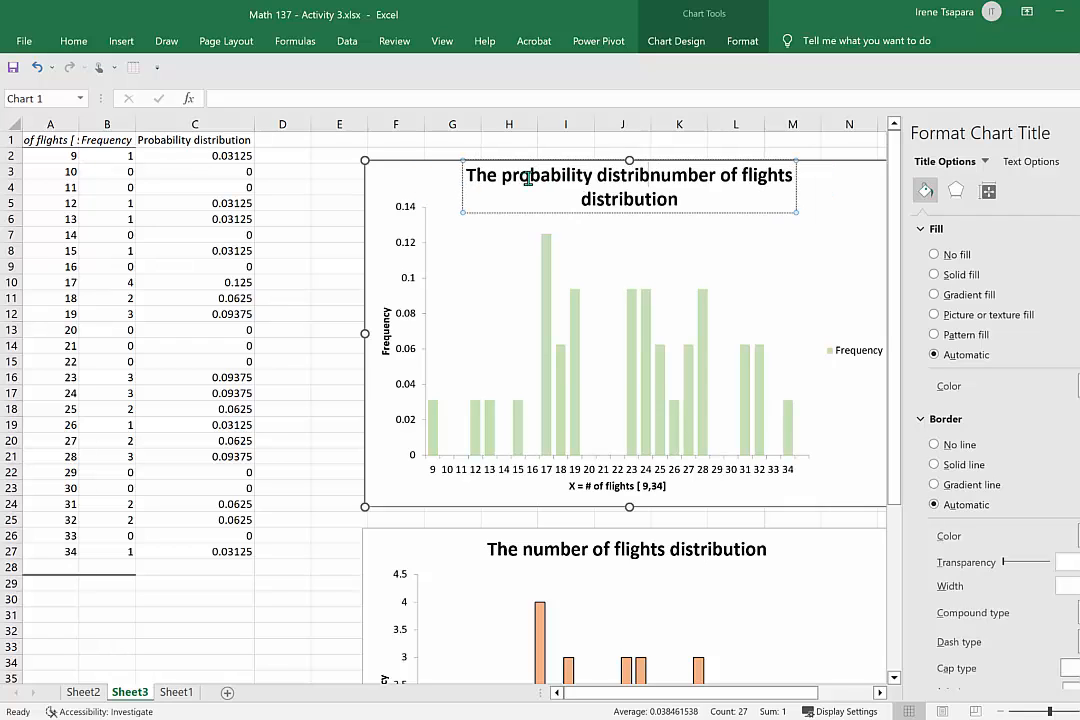
pyautogui.write(' o')
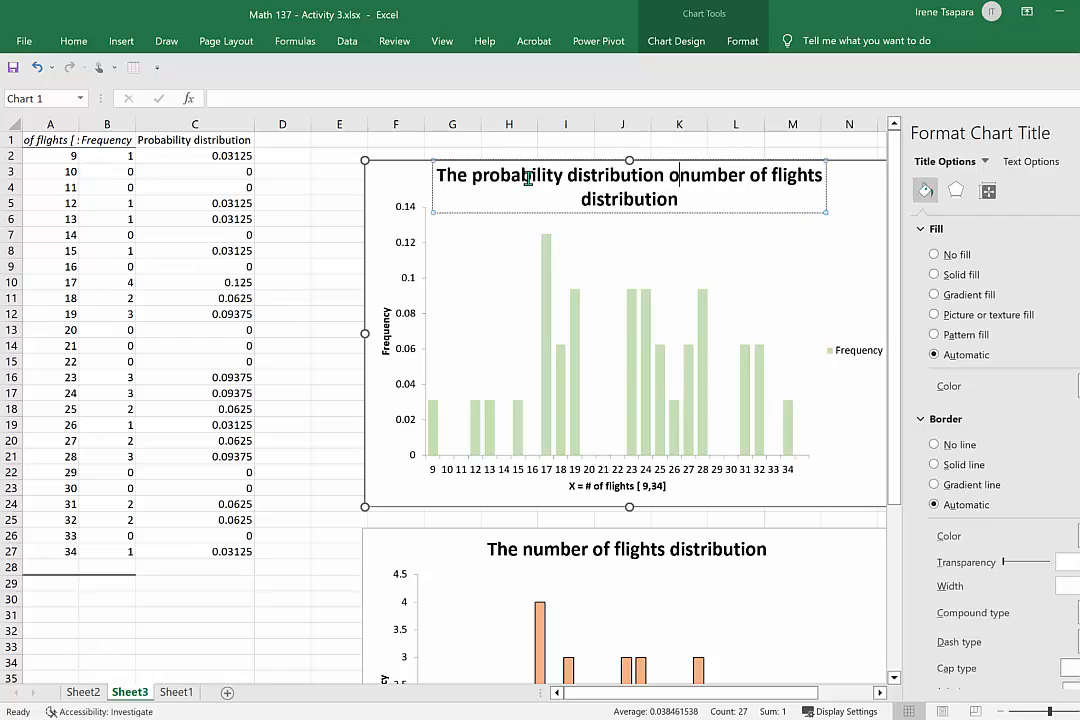
pyautogui.write('f the')
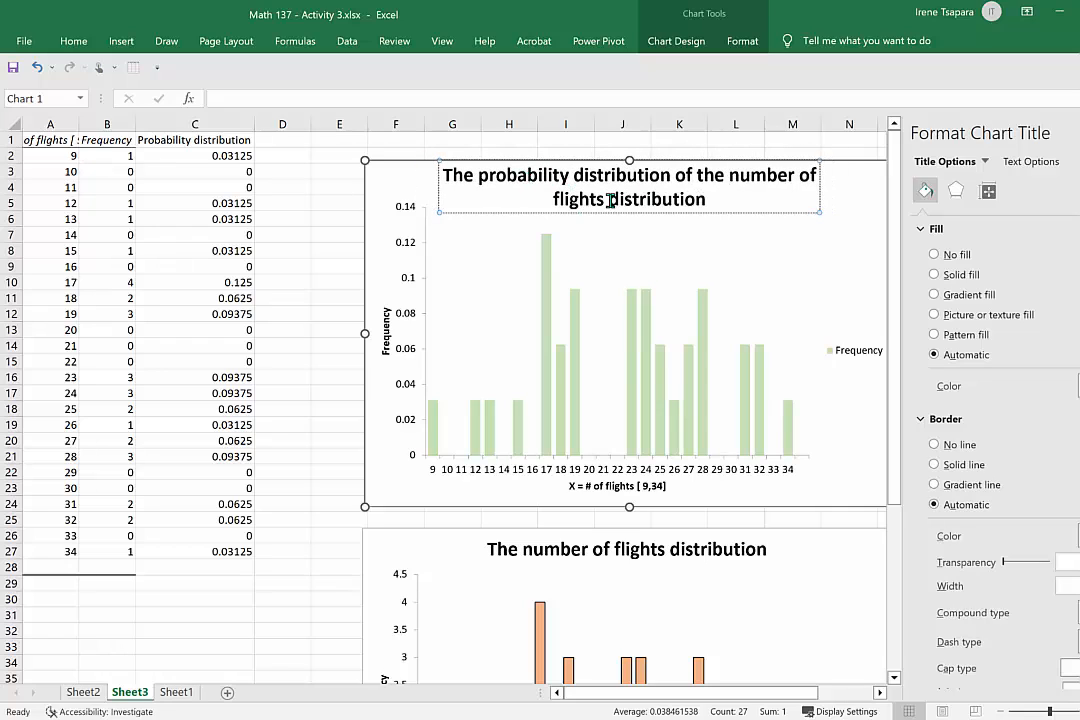
pyautogui.moveTo(611, 200); pyautogui.dragTo(703, 200)
pyautogui.press('BackSpace')
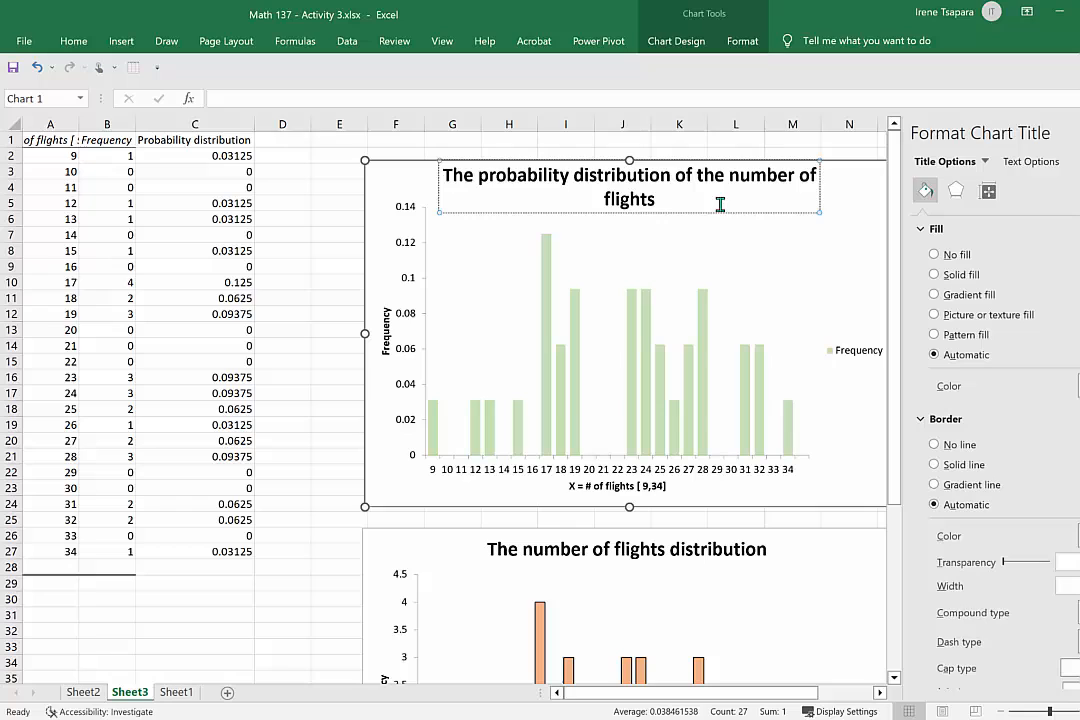
pyautogui.click(774, 245)
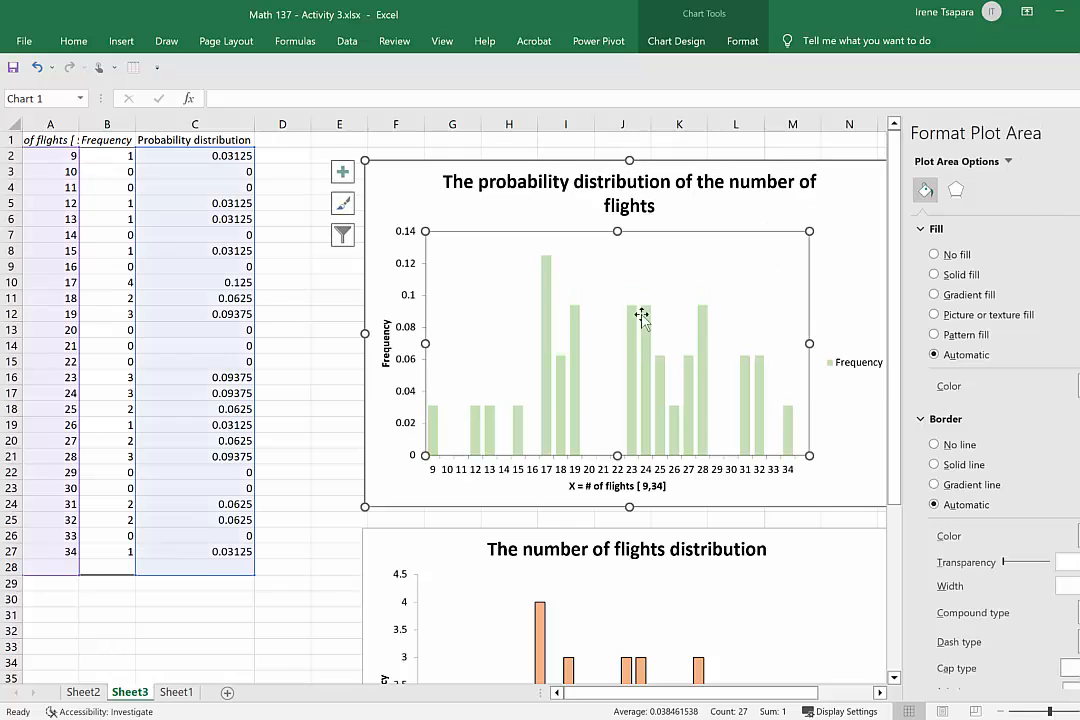
# Change the upper chart's vertical axis title to "Probability distribution" and close the chart formatting options.
pyautogui.click(388, 340)
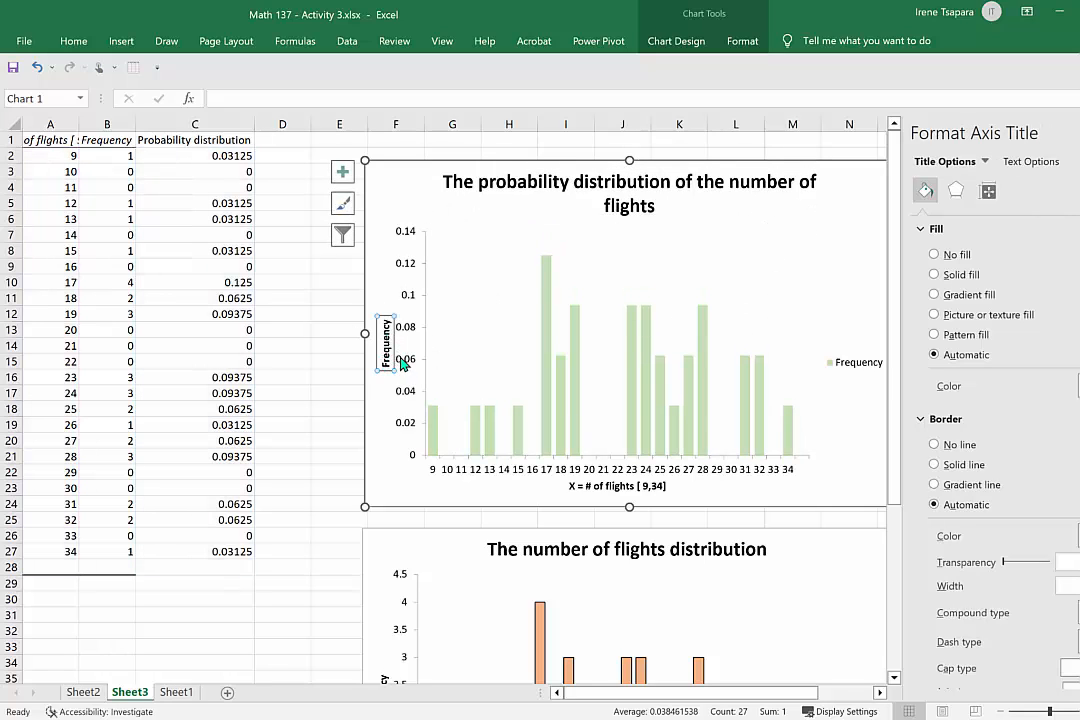
pyautogui.write('Pro')
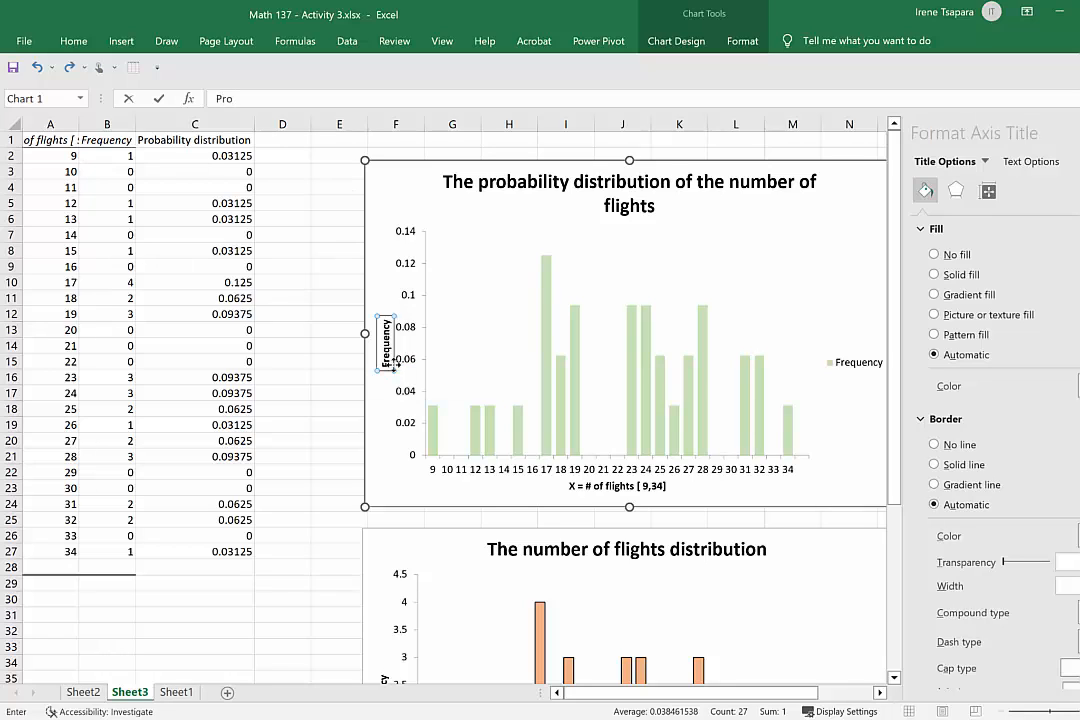
pyautogui.click(384, 342)
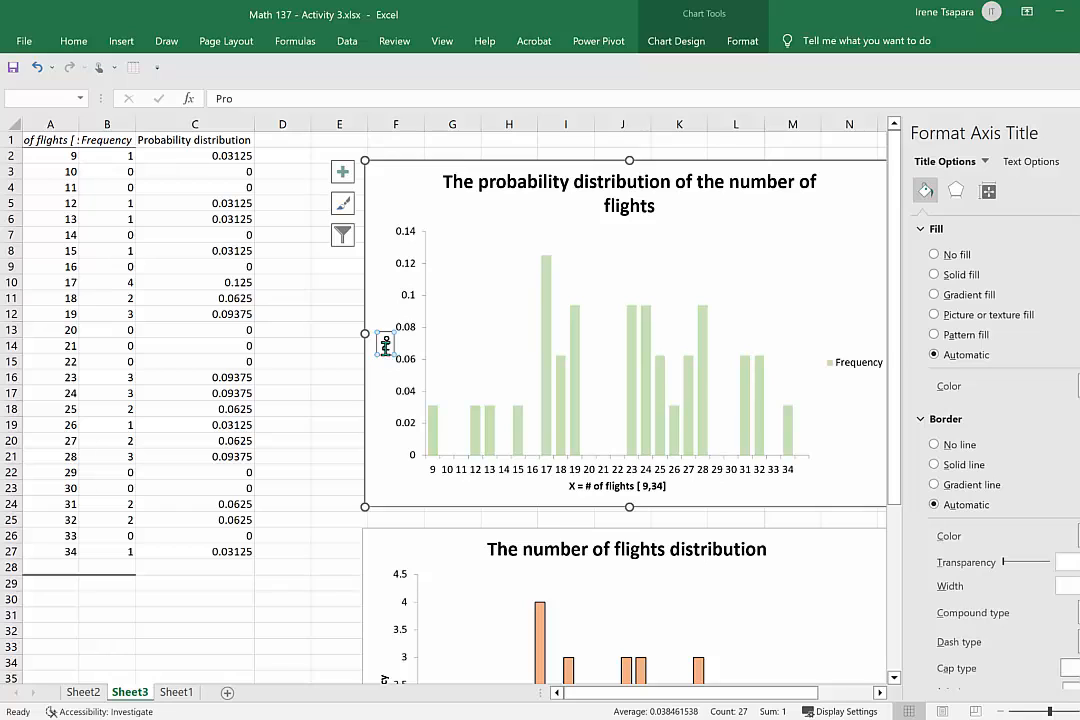
pyautogui.click(385, 342)
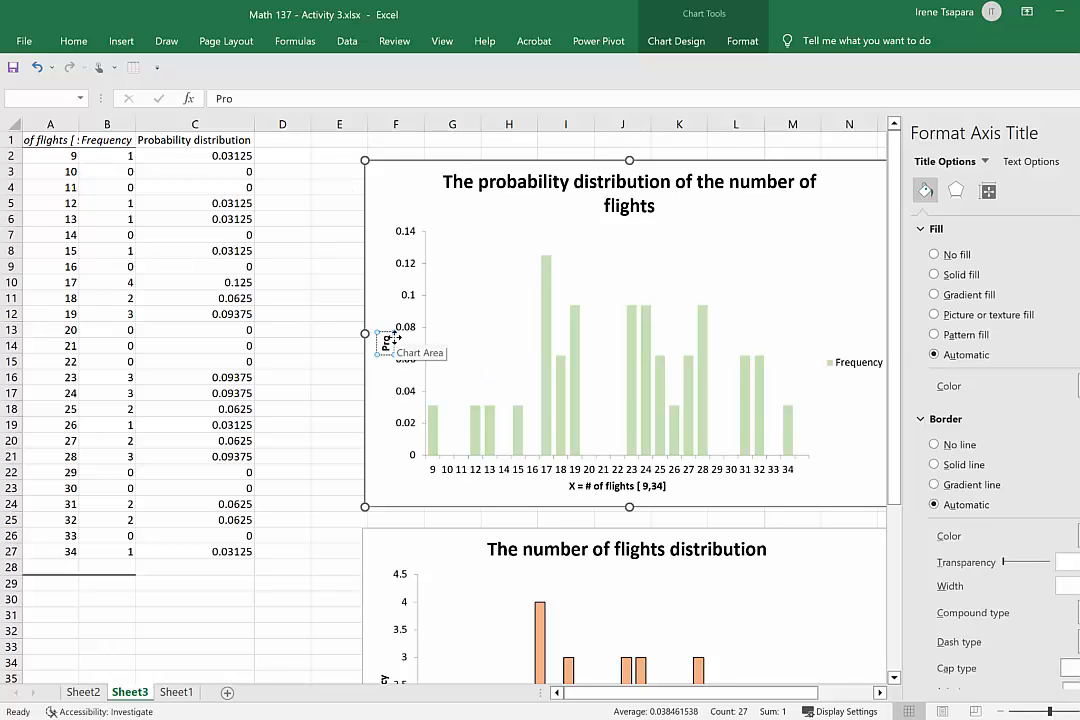
pyautogui.write('bability')
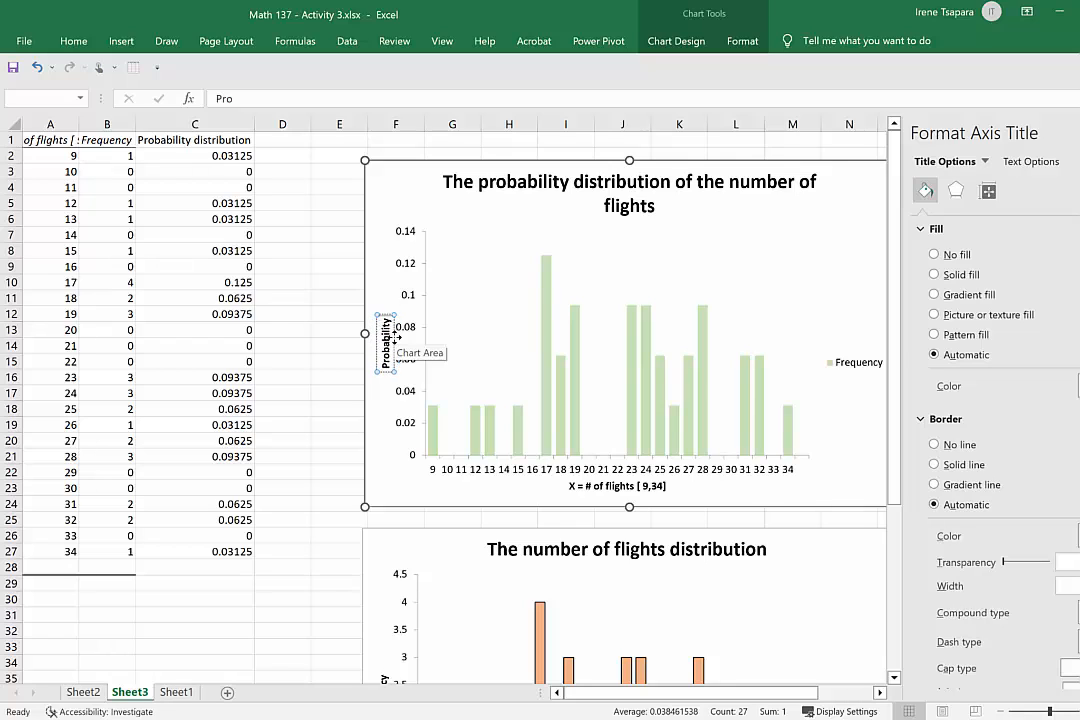
pyautogui.write(' distribution')
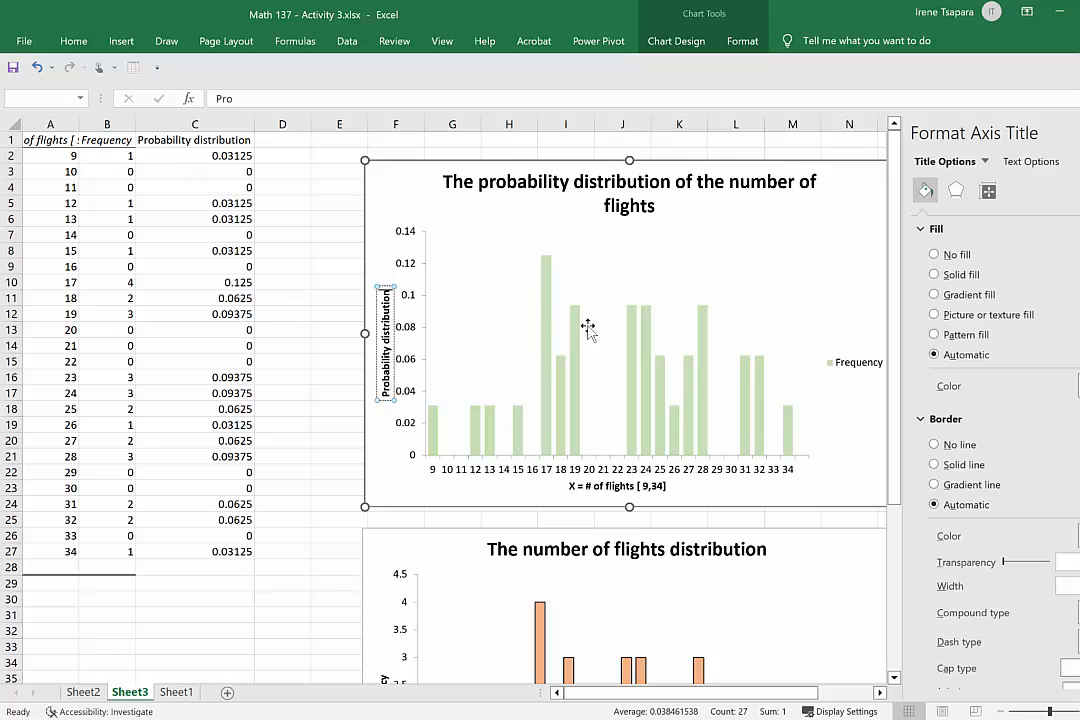
pyautogui.click(865, 273)
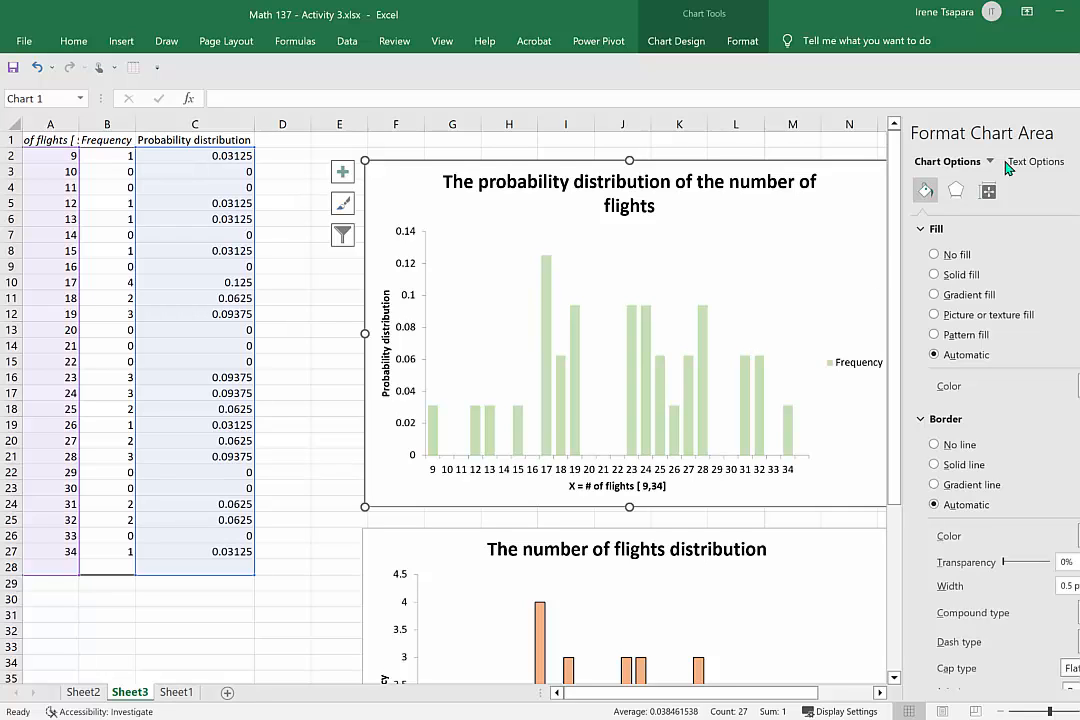
pyautogui.click(1077, 132)
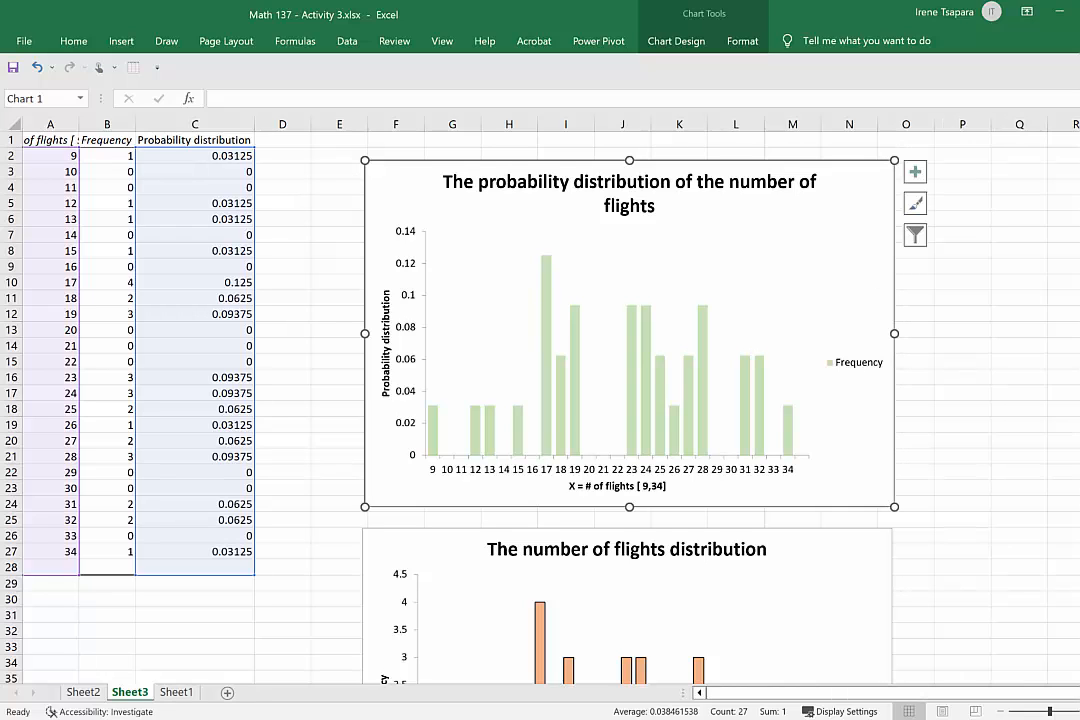